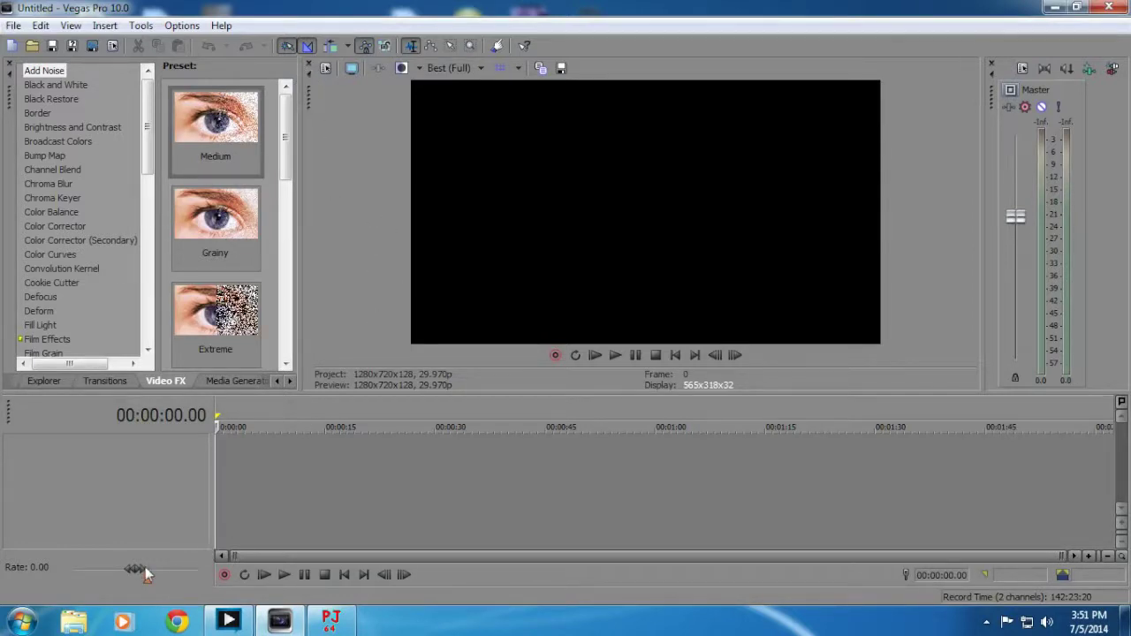
Open the Downloads folder and add the video "24 Seconds [Game A, Part 3]" to the empty project's timeline
key(super)
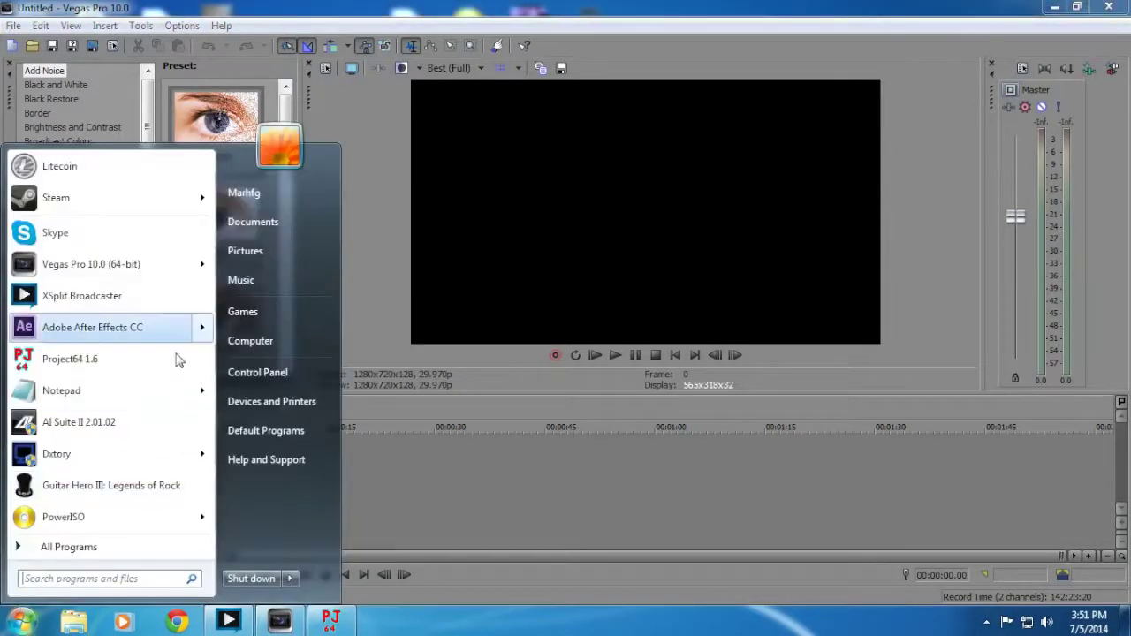
click(256, 221)
click(74, 306)
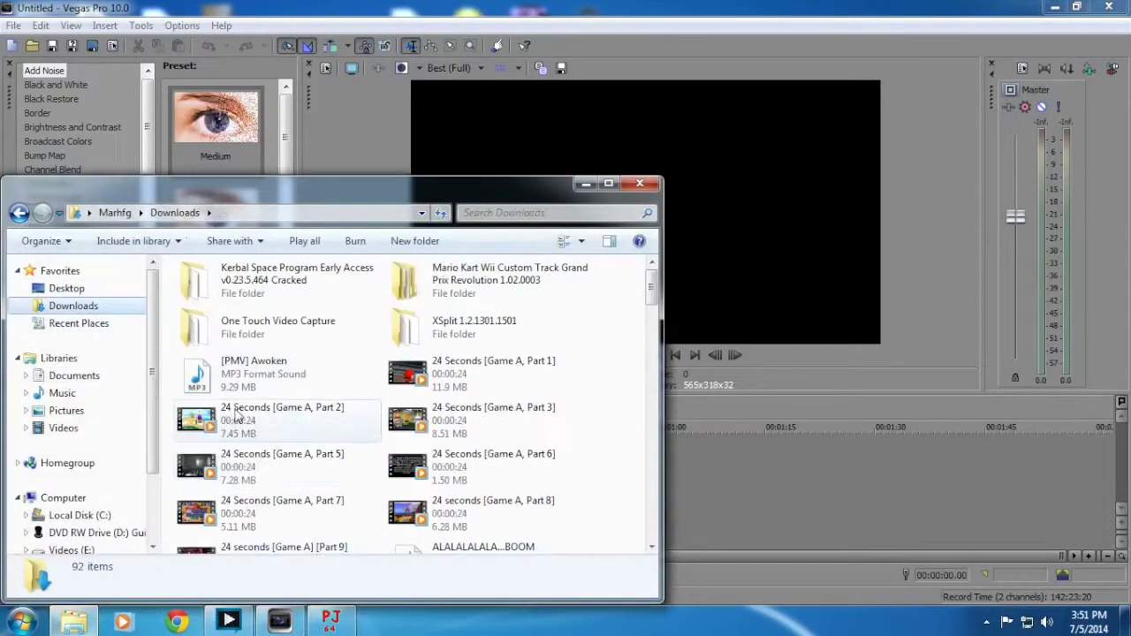
drag(304, 417, 738, 459)
click(549, 436)
drag(549, 437, 799, 469)
click(586, 183)
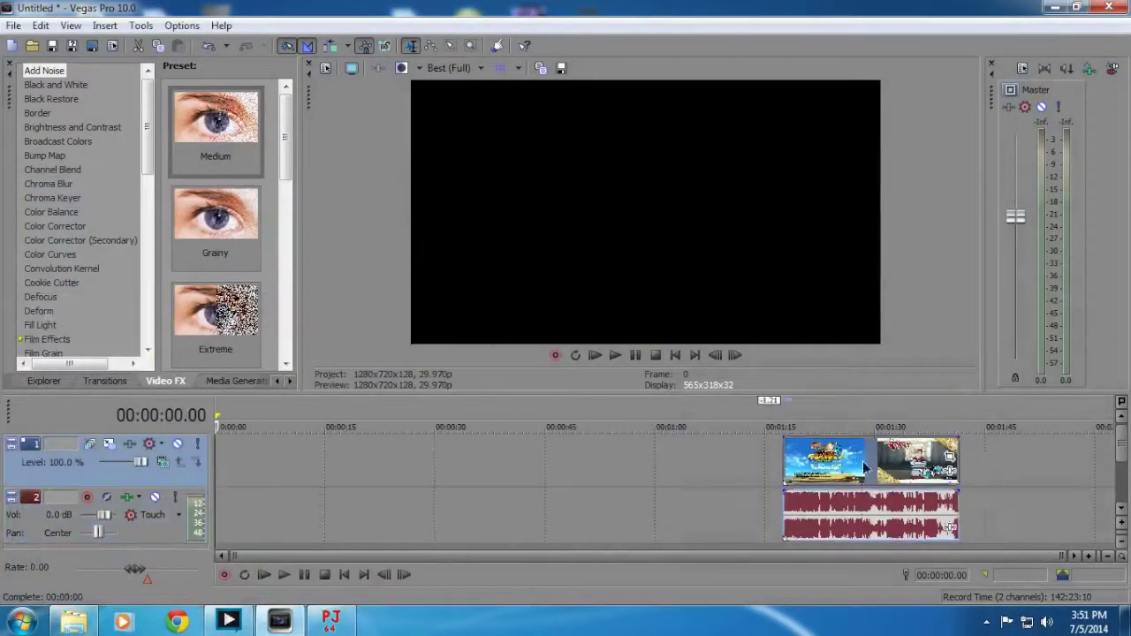
Move the clip to the very start of the timeline and play it back briefly
drag(872, 457, 204, 443)
key(space)
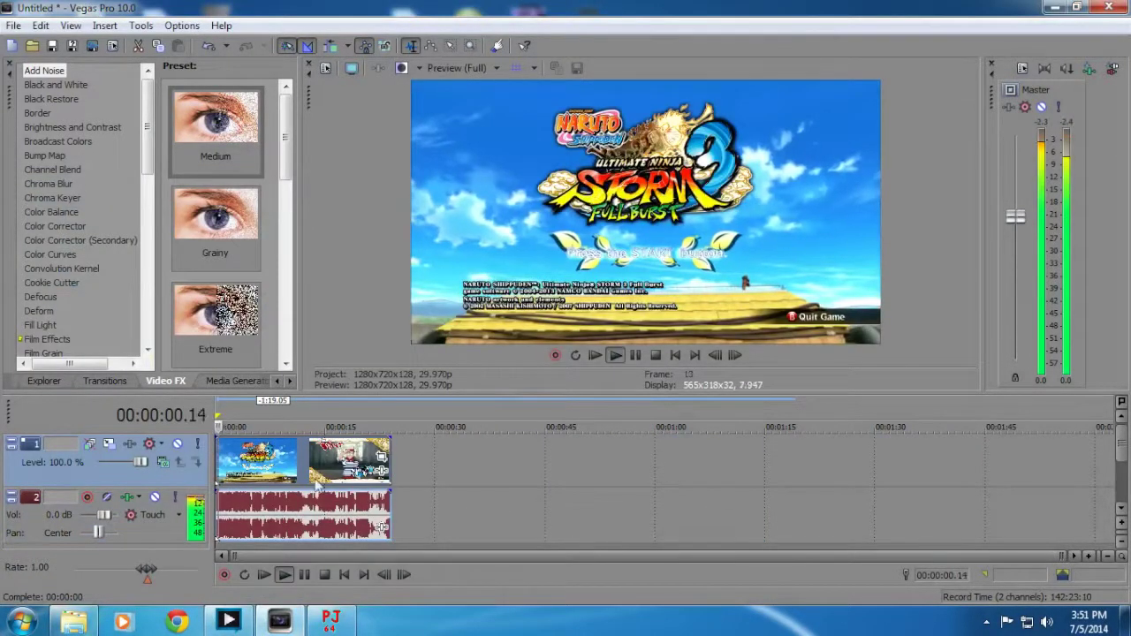
scroll(380, 482, up, 2)
scroll(378, 481, up, 1)
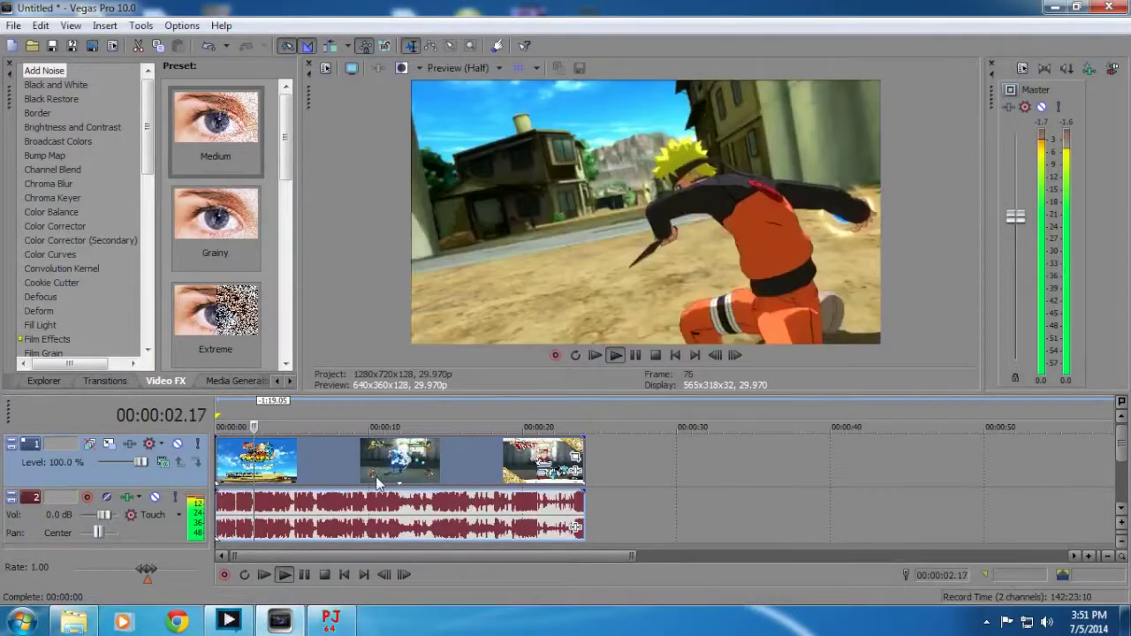
key(space)
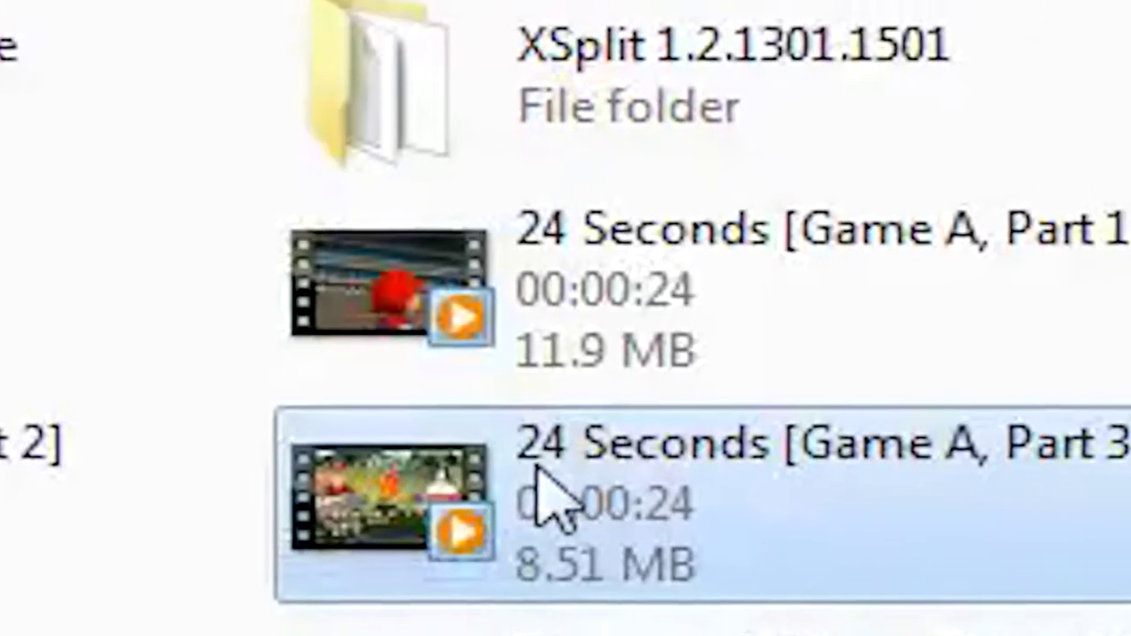
Examine the frame size, bitrate and frame rate in the detailed file properties of "24 Seconds [Game A, Part 3]"
right_click(540, 495)
click(826, 429)
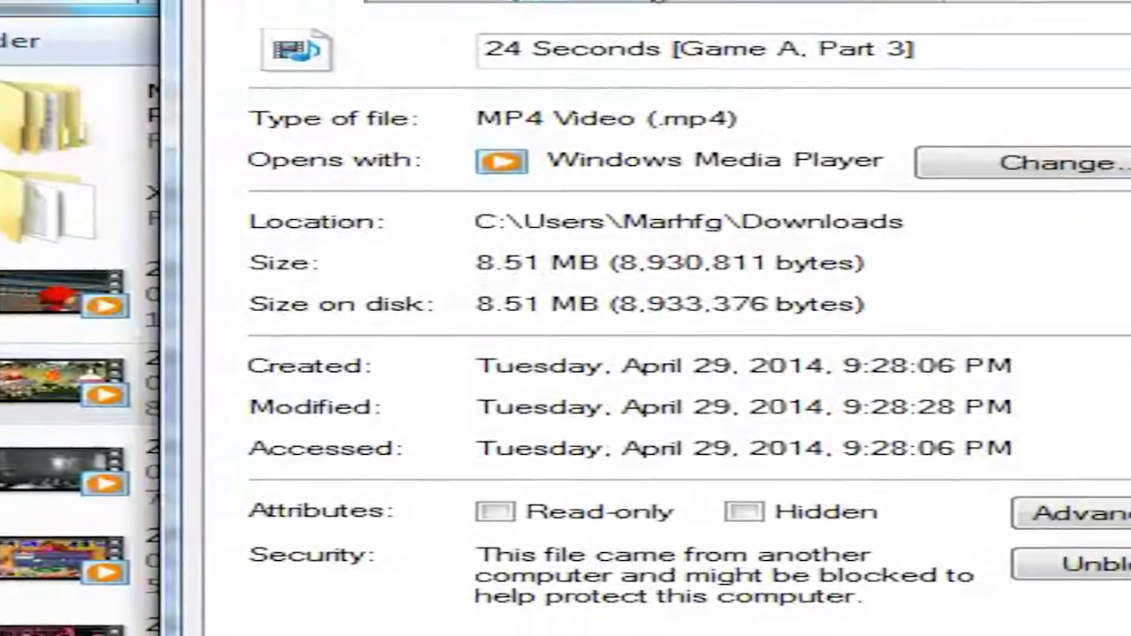
click(530, 13)
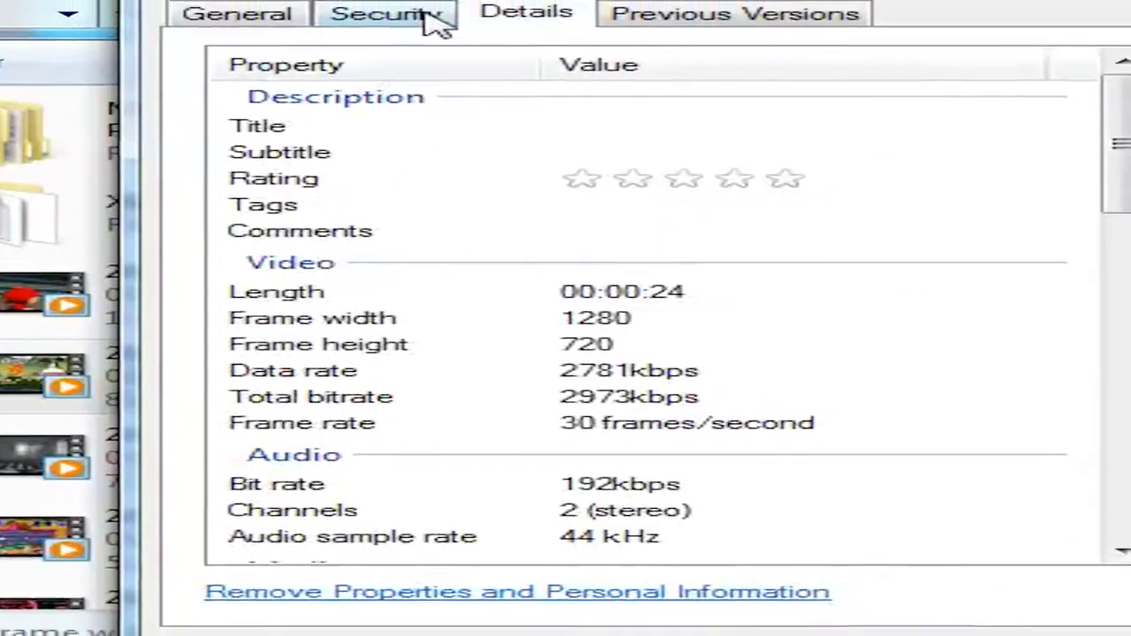
click(619, 346)
click(636, 371)
click(654, 397)
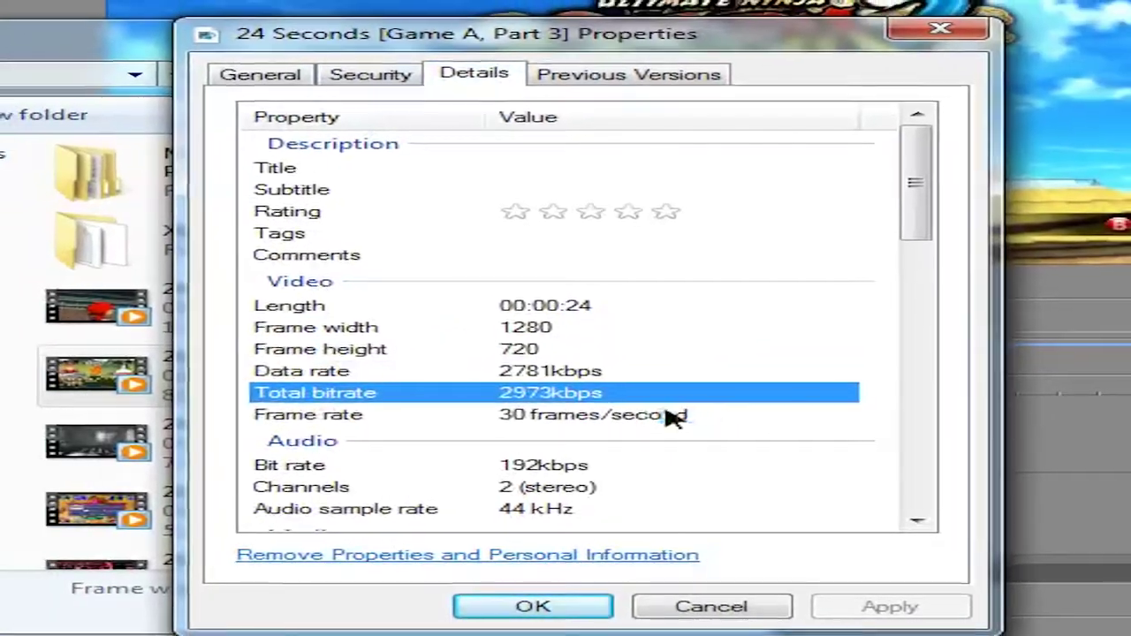
click(673, 417)
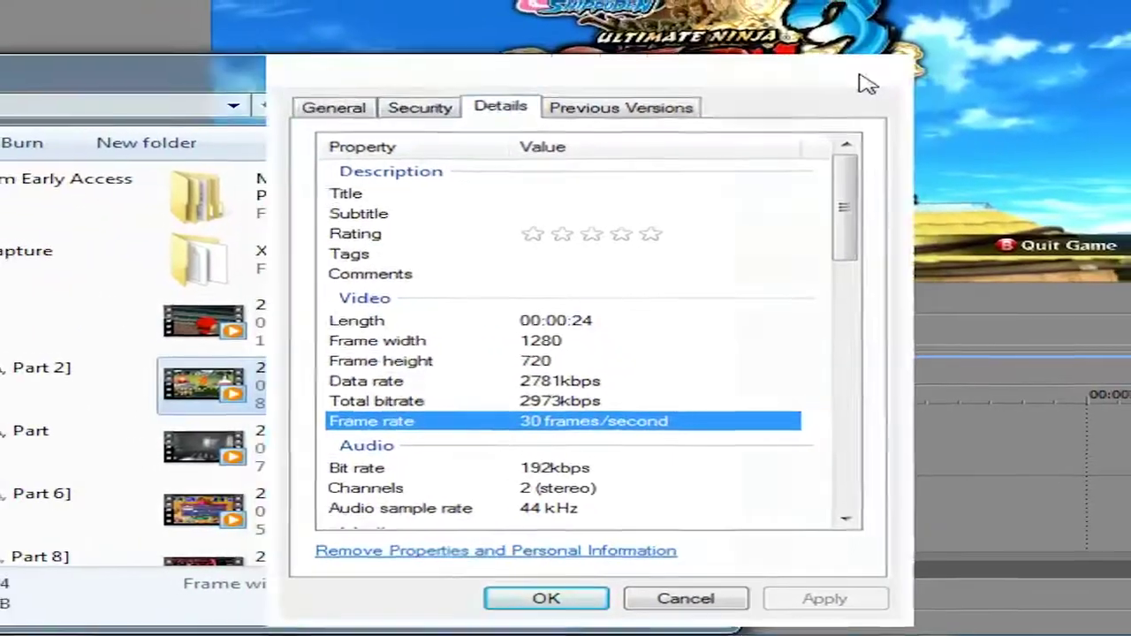
click(942, 28)
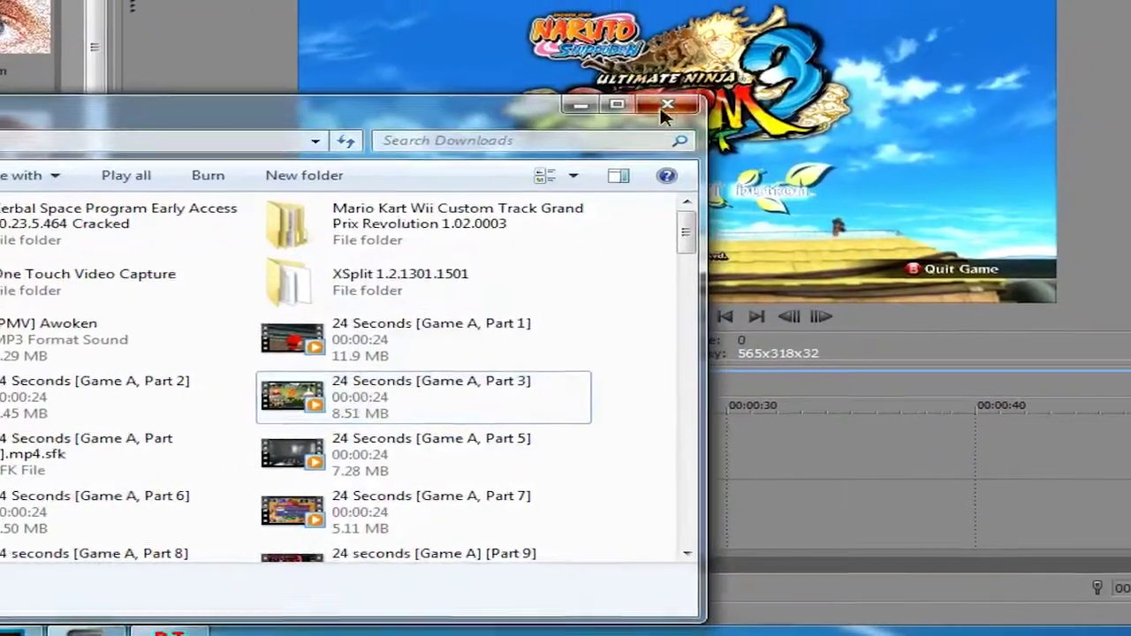
click(682, 75)
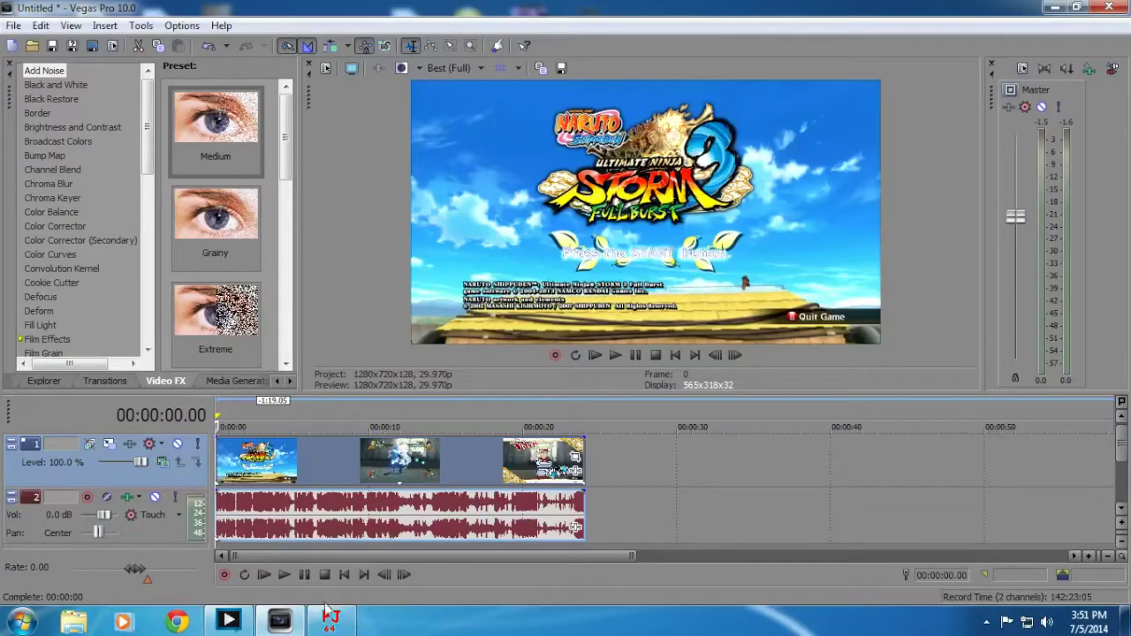
Switch to Project64 and review the windowed resolution choices in its graphics configuration, selecting 1380x768
click(329, 614)
drag(942, 179, 477, 174)
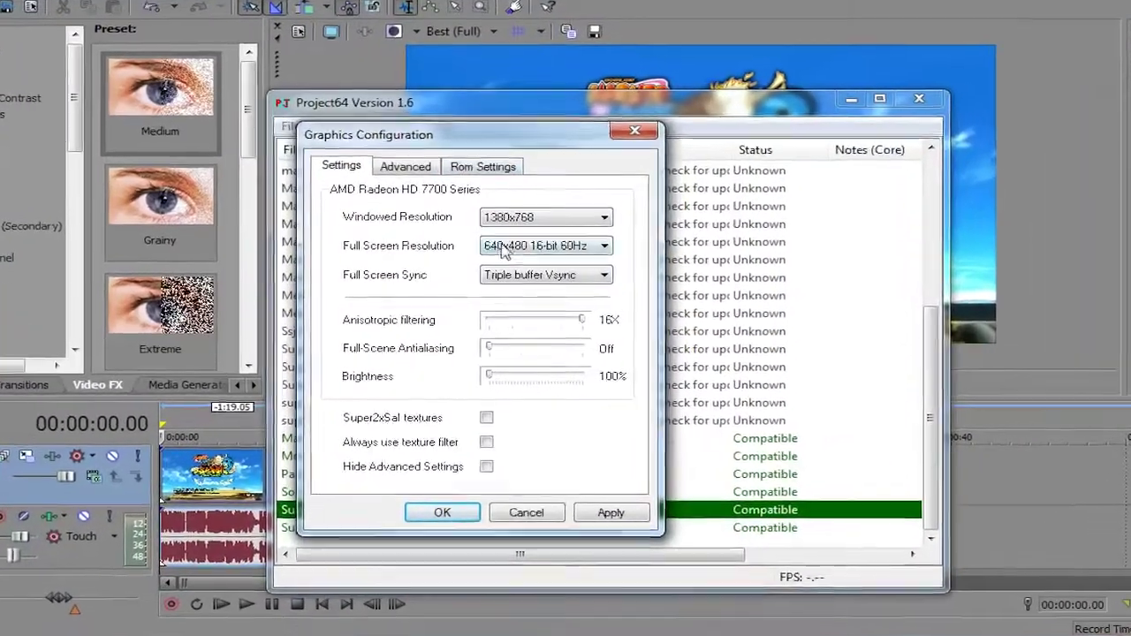
click(539, 217)
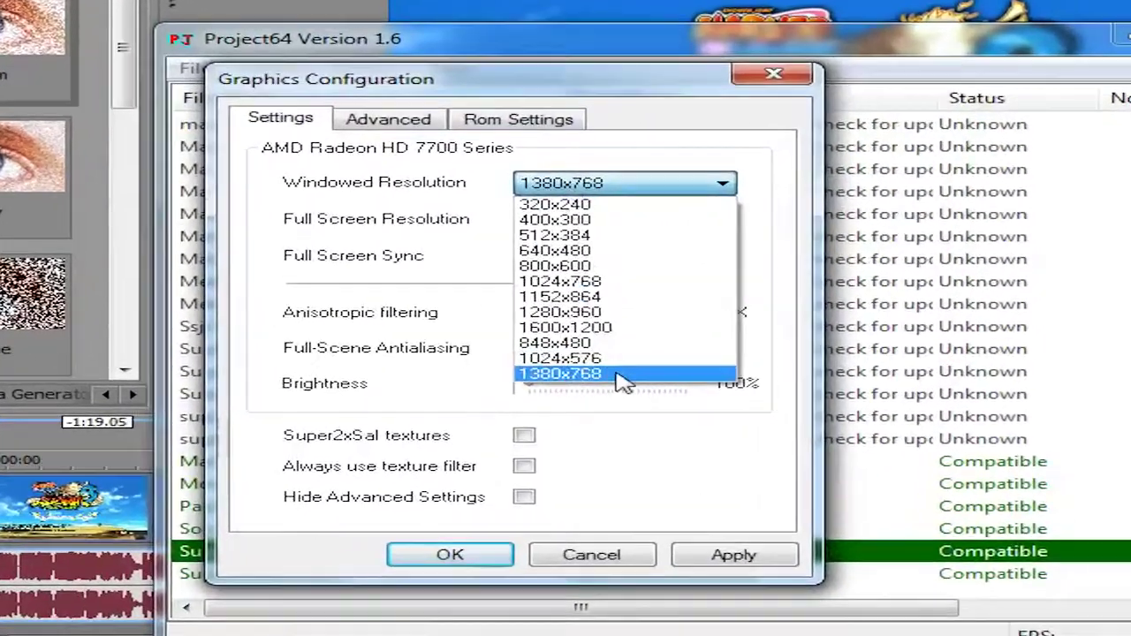
click(625, 380)
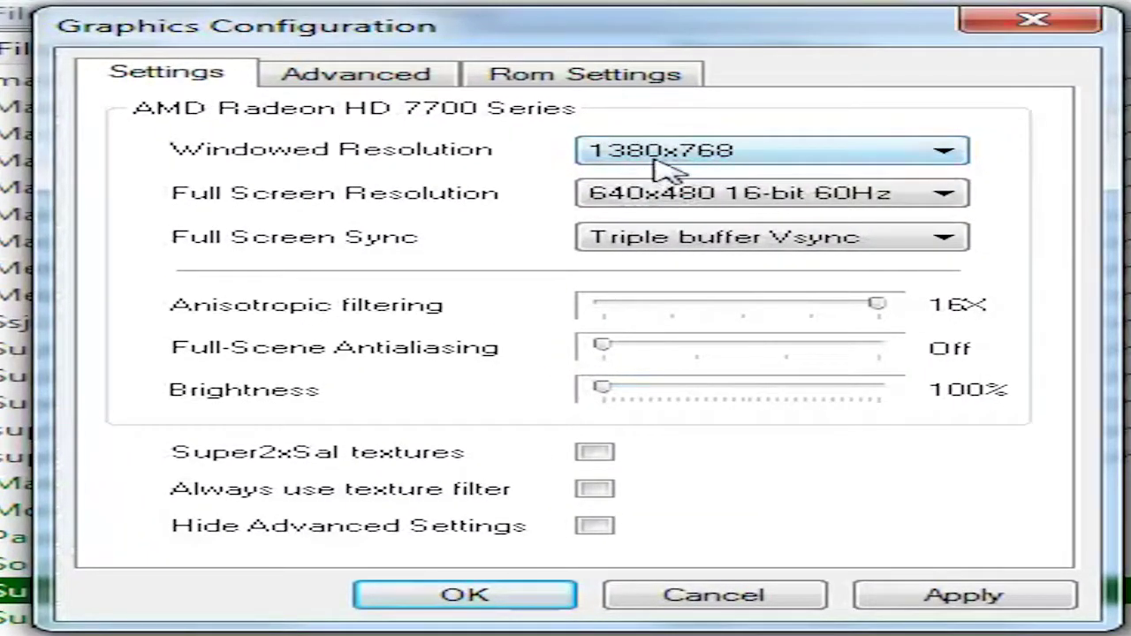
click(658, 161)
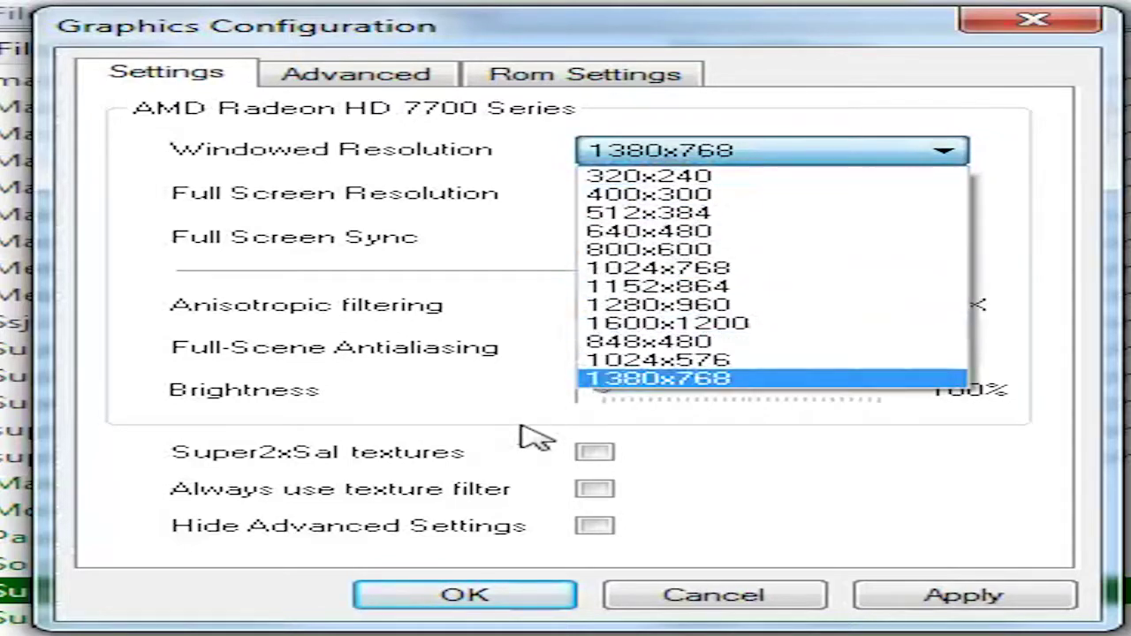
click(658, 385)
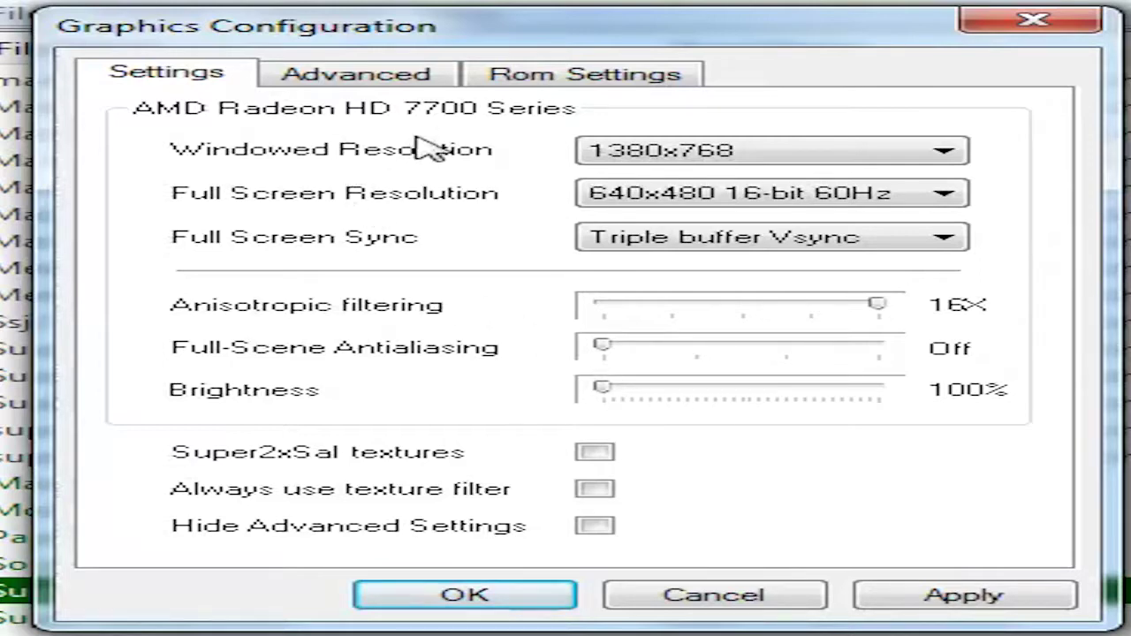
click(758, 152)
click(751, 151)
click(751, 151)
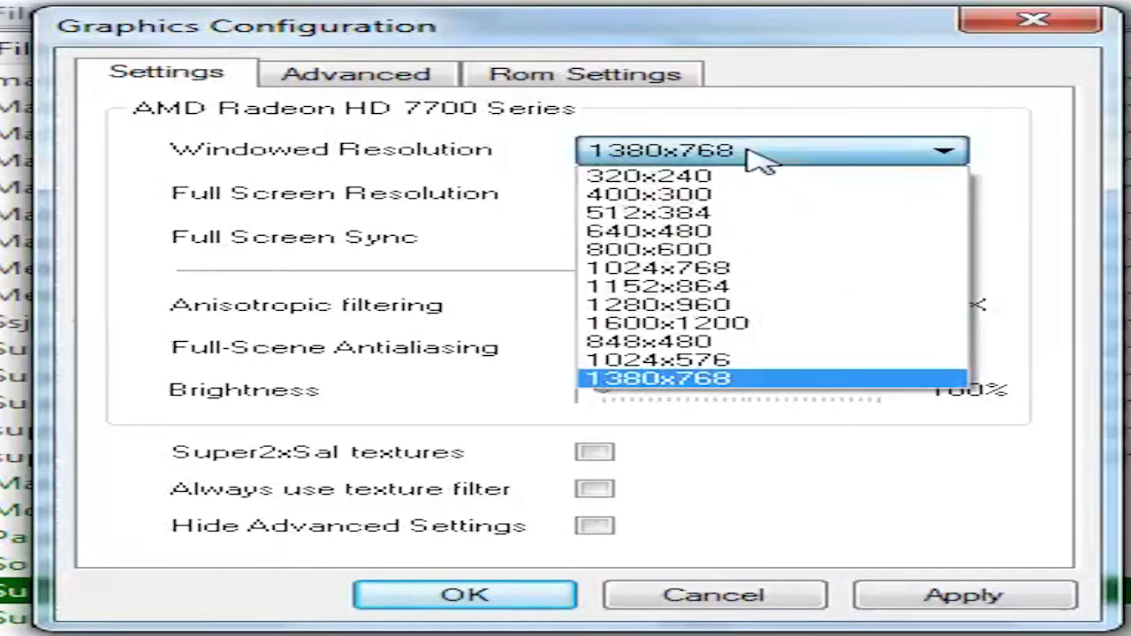
click(738, 387)
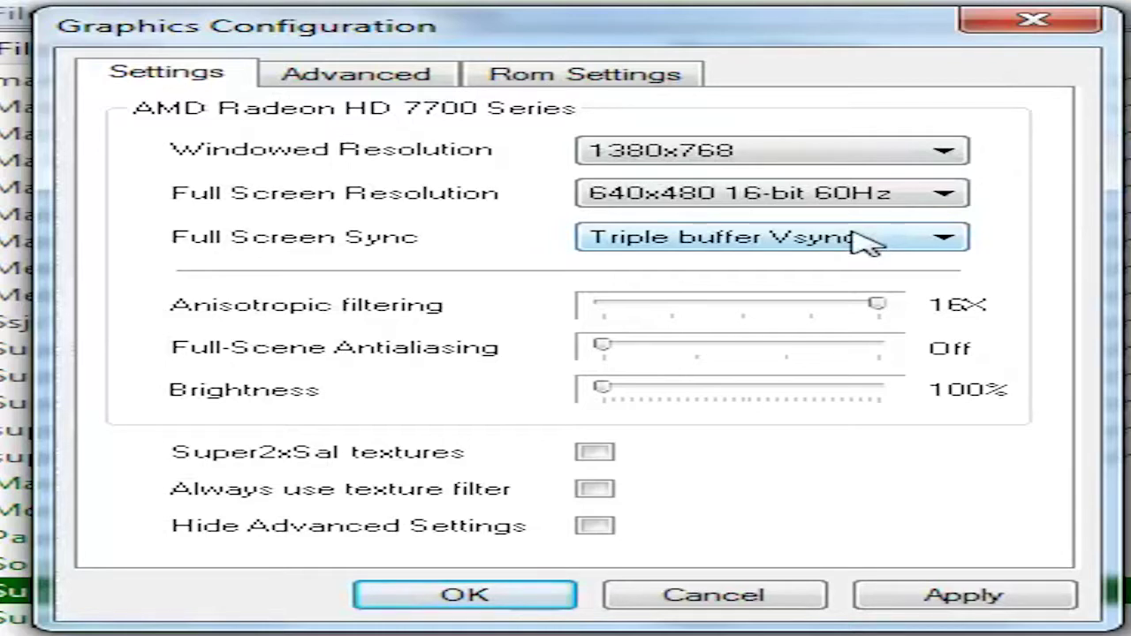
Look at the advanced graphics settings, return to the general ones and accept the configuration
click(358, 79)
click(144, 76)
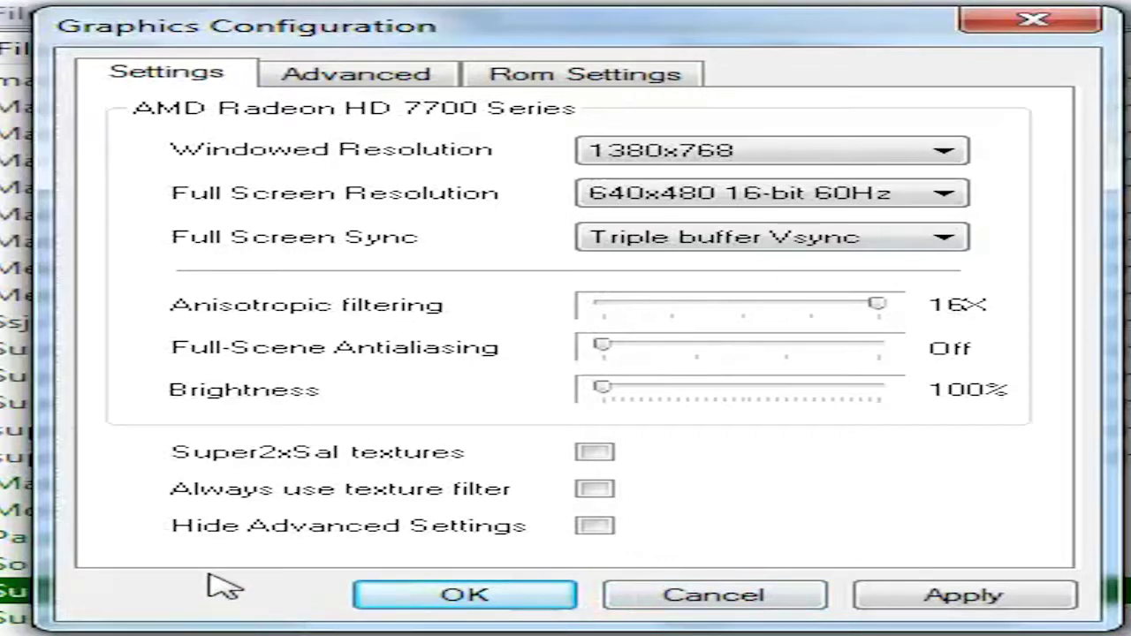
click(467, 600)
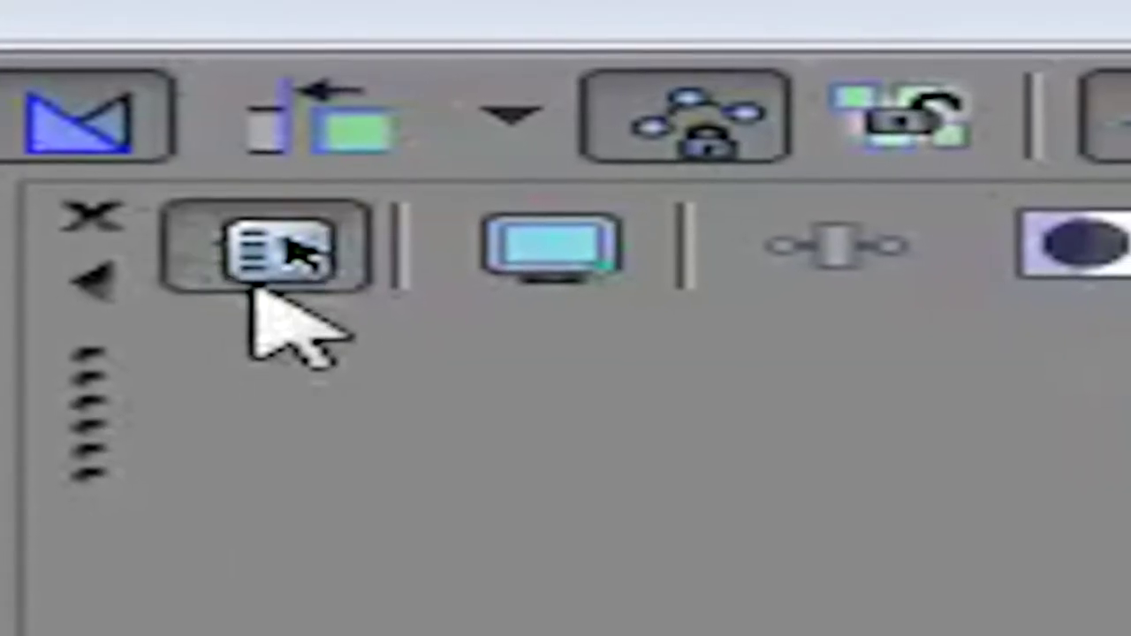
Open the Vegas project's video properties and apply the NTSC DV 24p (720x480, 23.976 fps) template
click(258, 287)
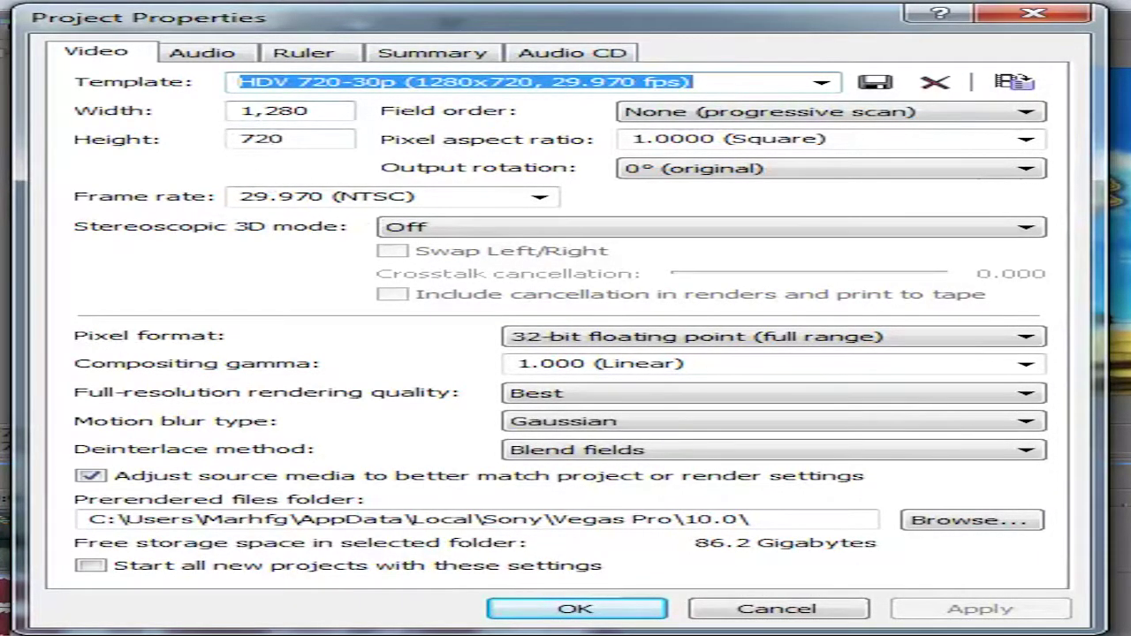
click(822, 82)
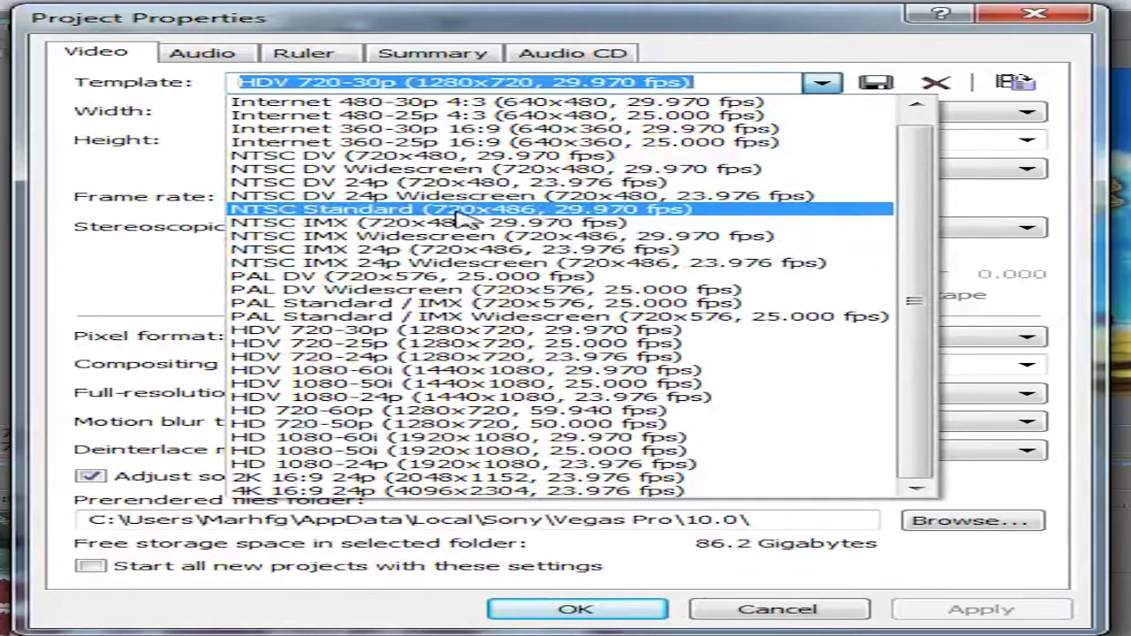
click(325, 188)
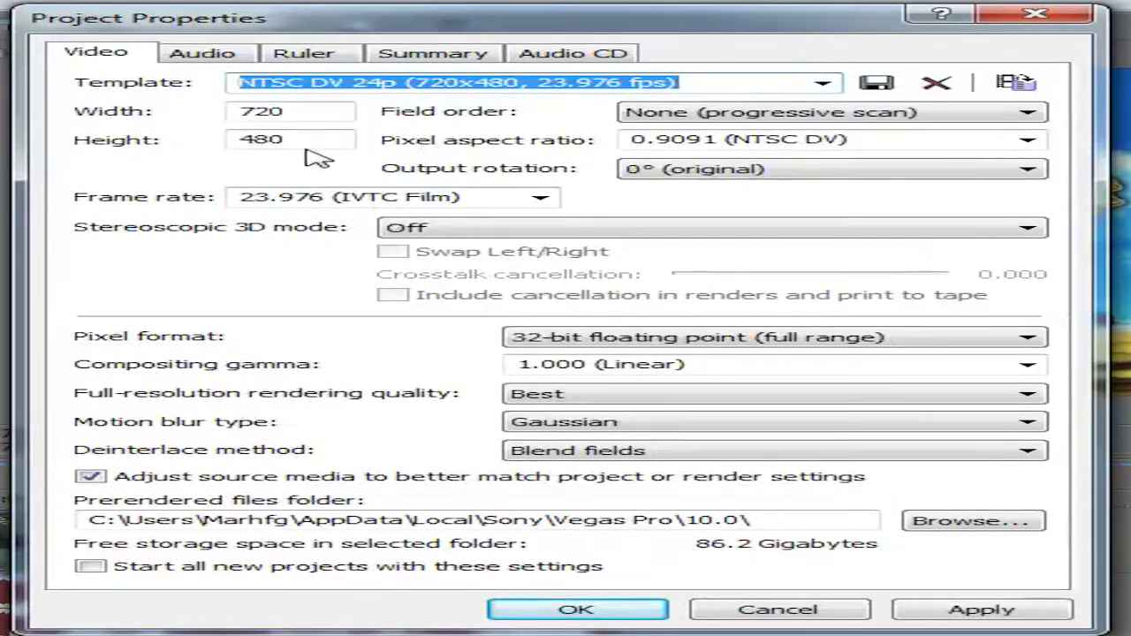
click(313, 141)
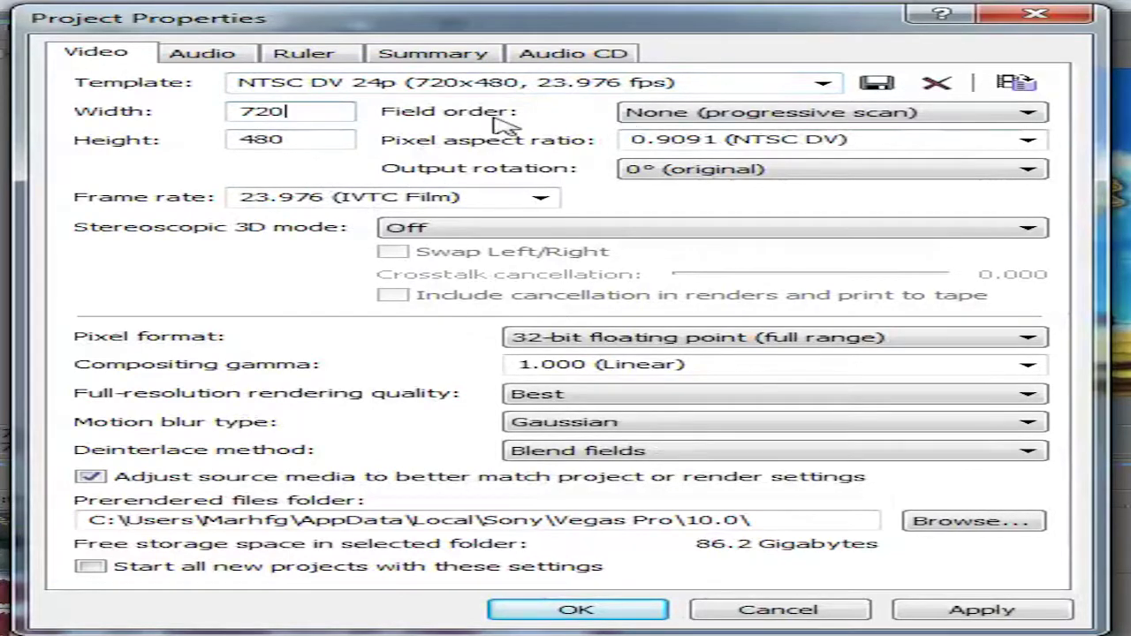
Set the project's field order to None (progressive scan) and its pixel aspect ratio to 1.0000 (Square)
click(698, 114)
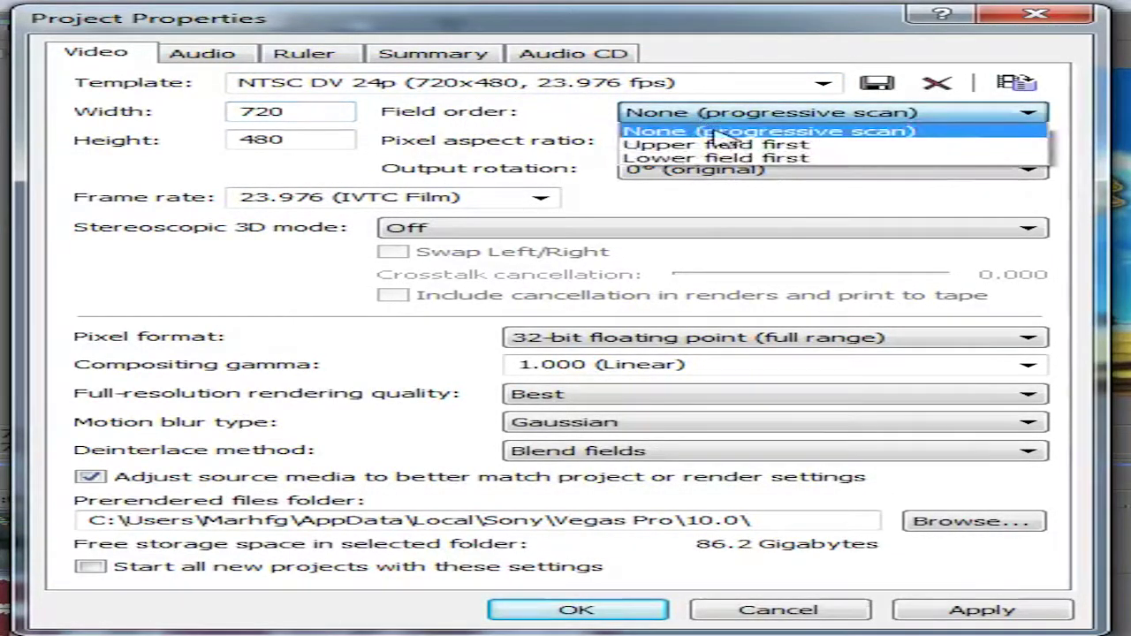
click(787, 132)
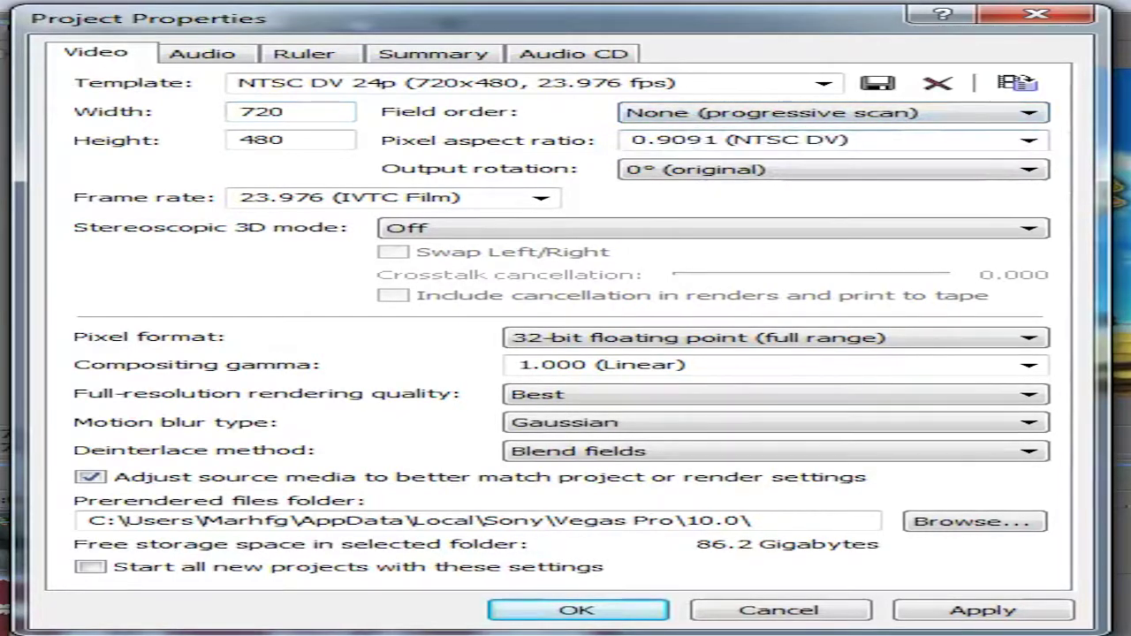
click(1027, 141)
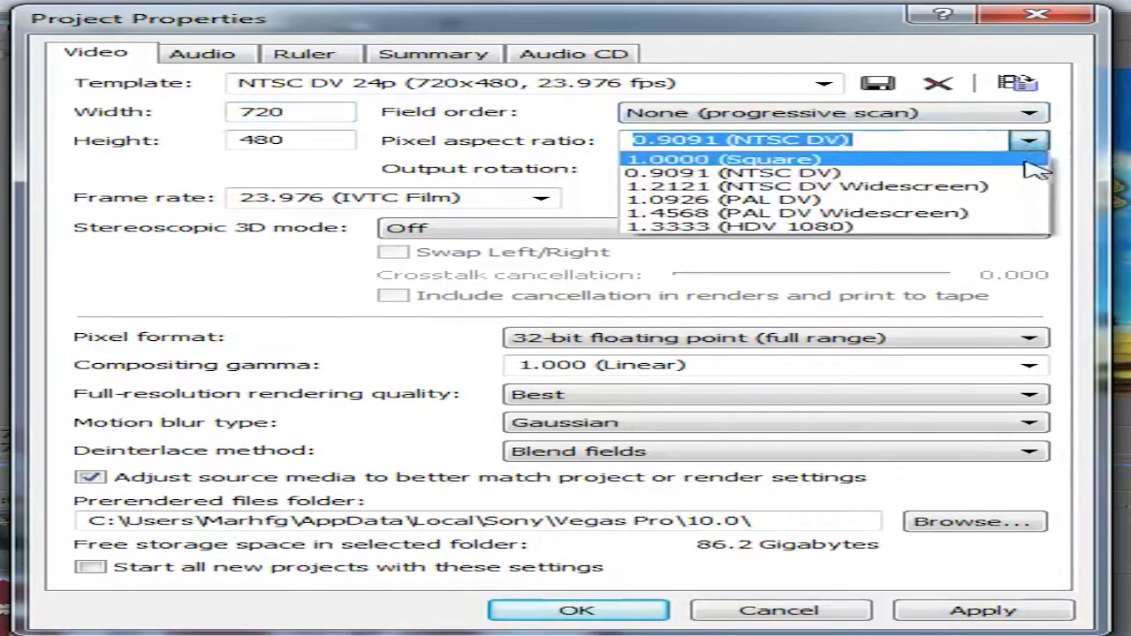
click(989, 162)
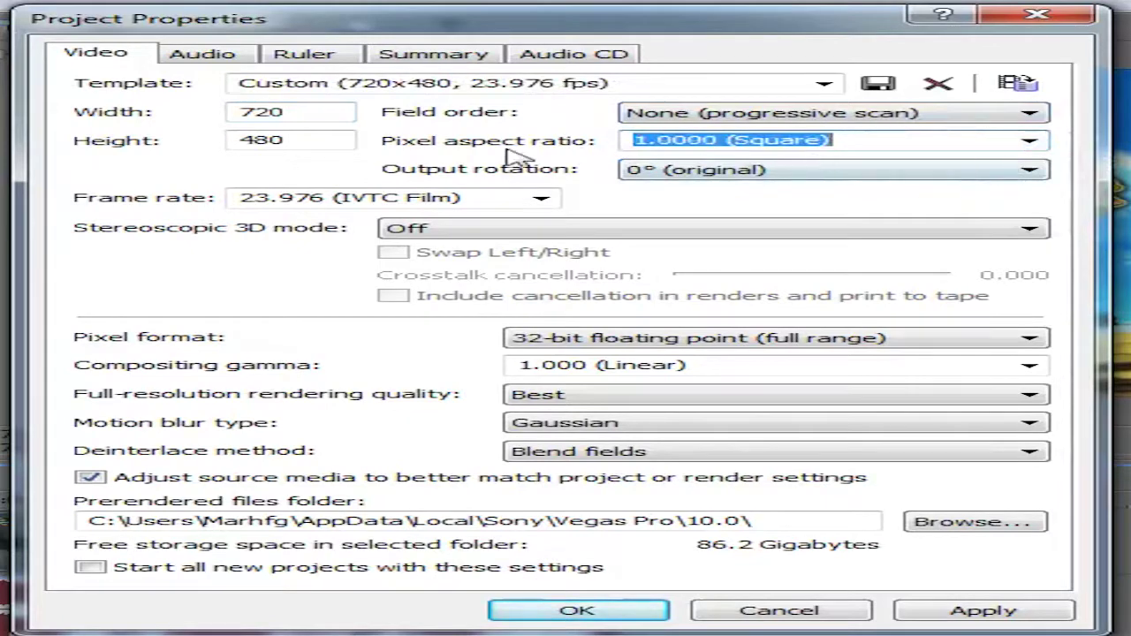
click(833, 141)
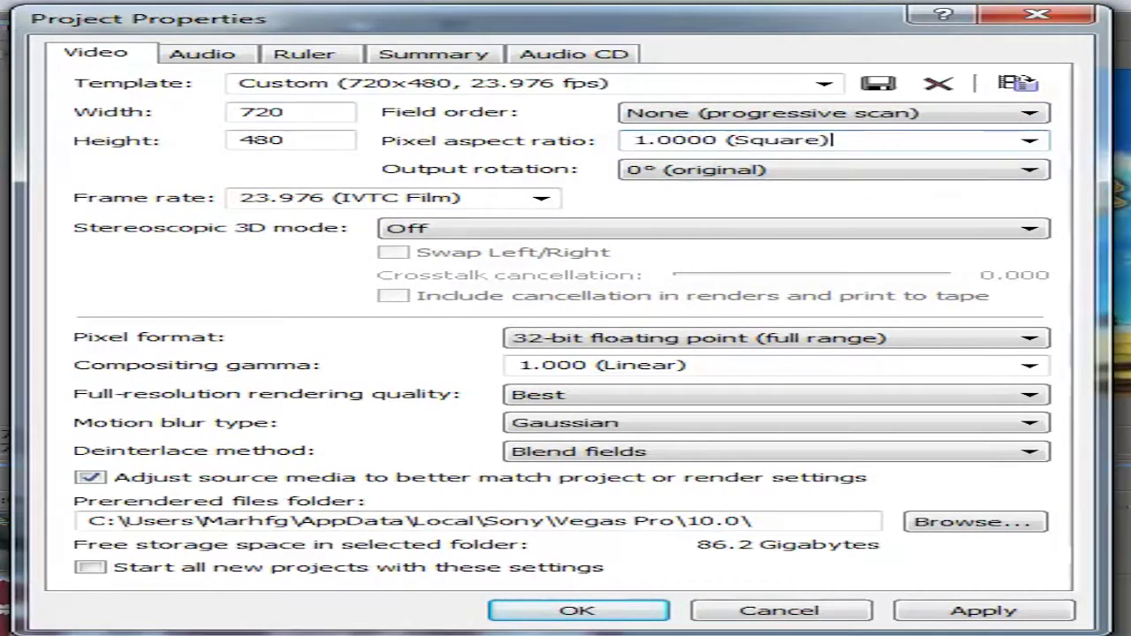
click(850, 178)
click(848, 183)
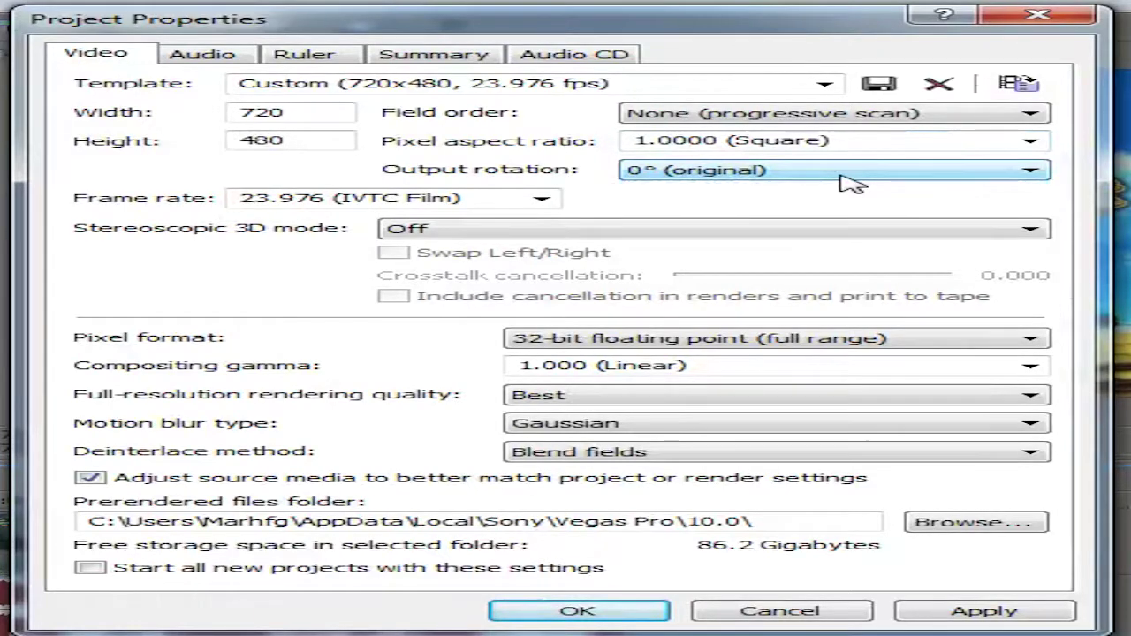
Set the project's frame rate to 29.970 (NTSC)
click(541, 198)
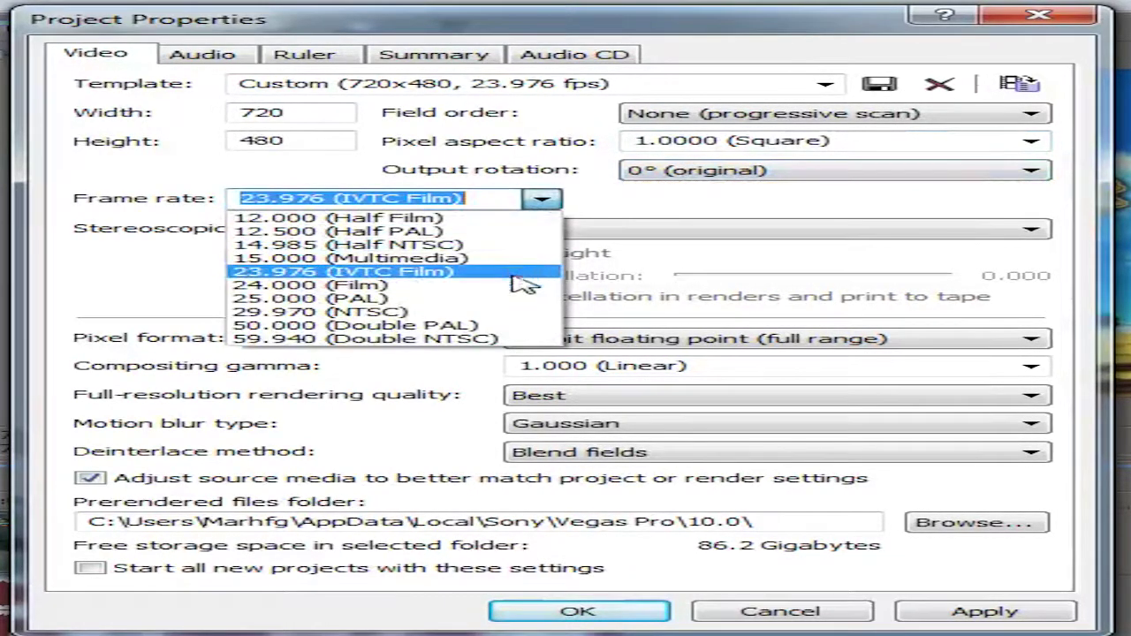
click(527, 312)
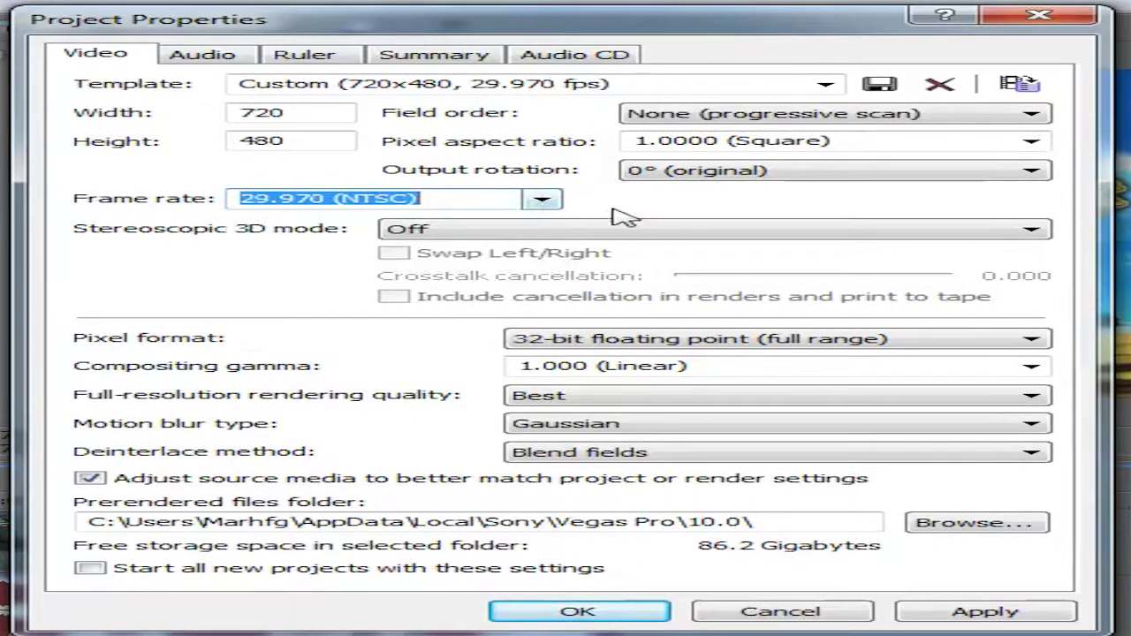
click(542, 200)
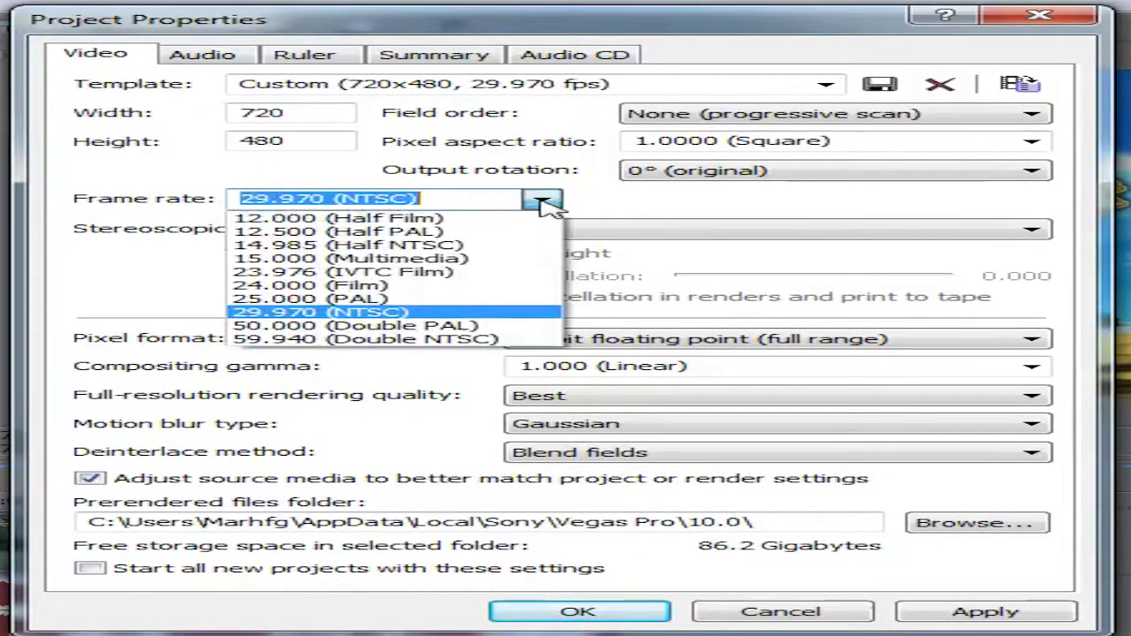
click(545, 202)
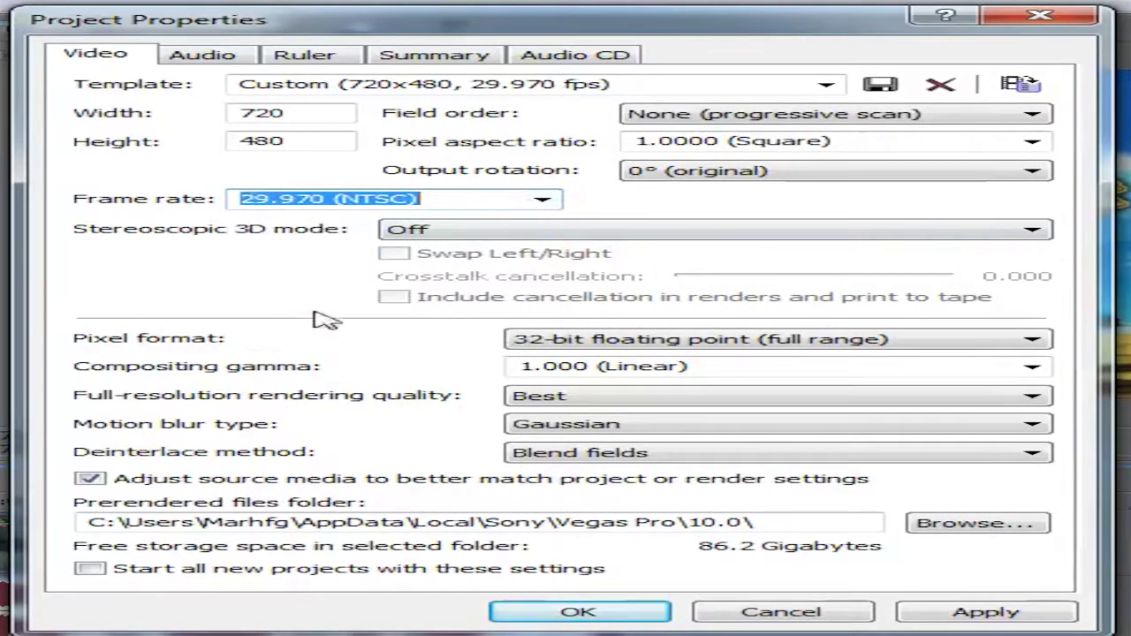
Look through the project's pixel format, compositing gamma and full-resolution rendering quality options
click(583, 345)
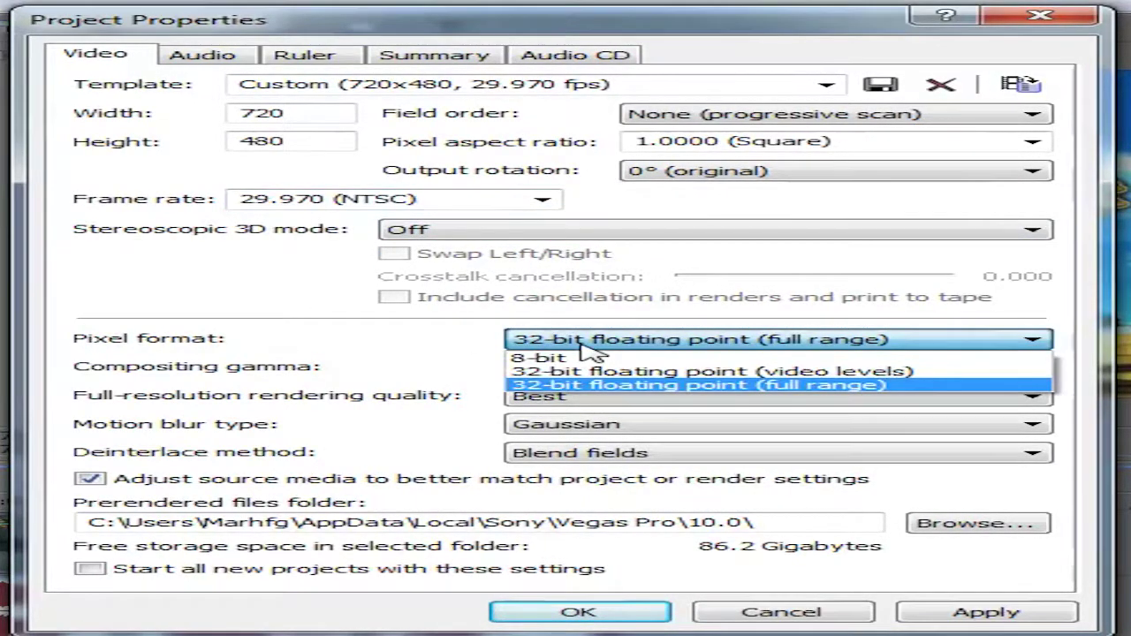
click(581, 343)
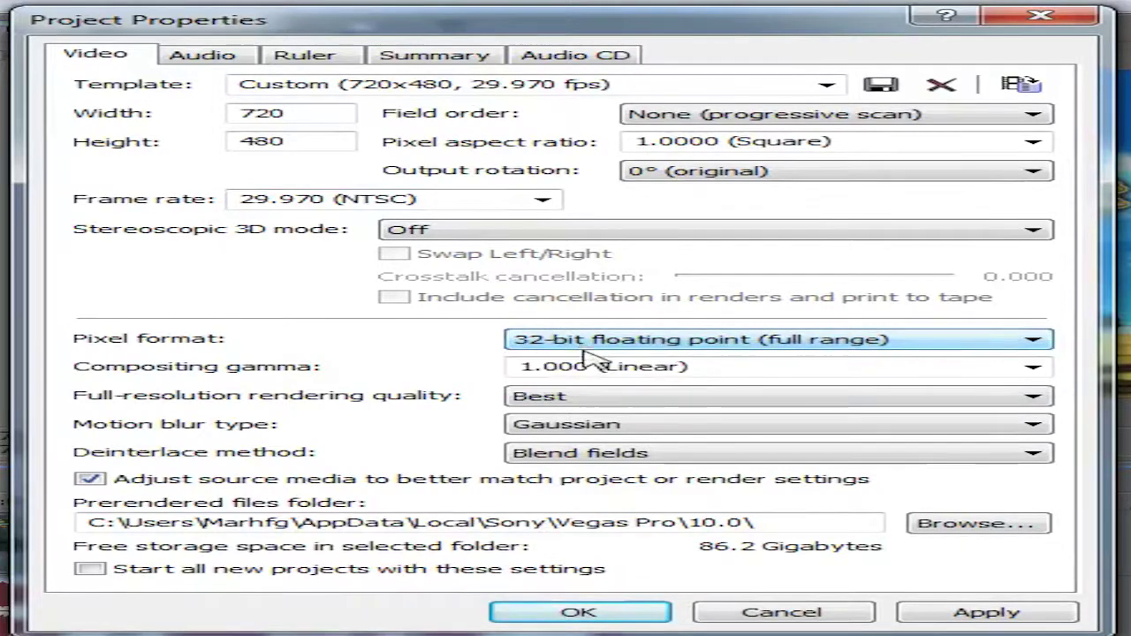
click(1052, 371)
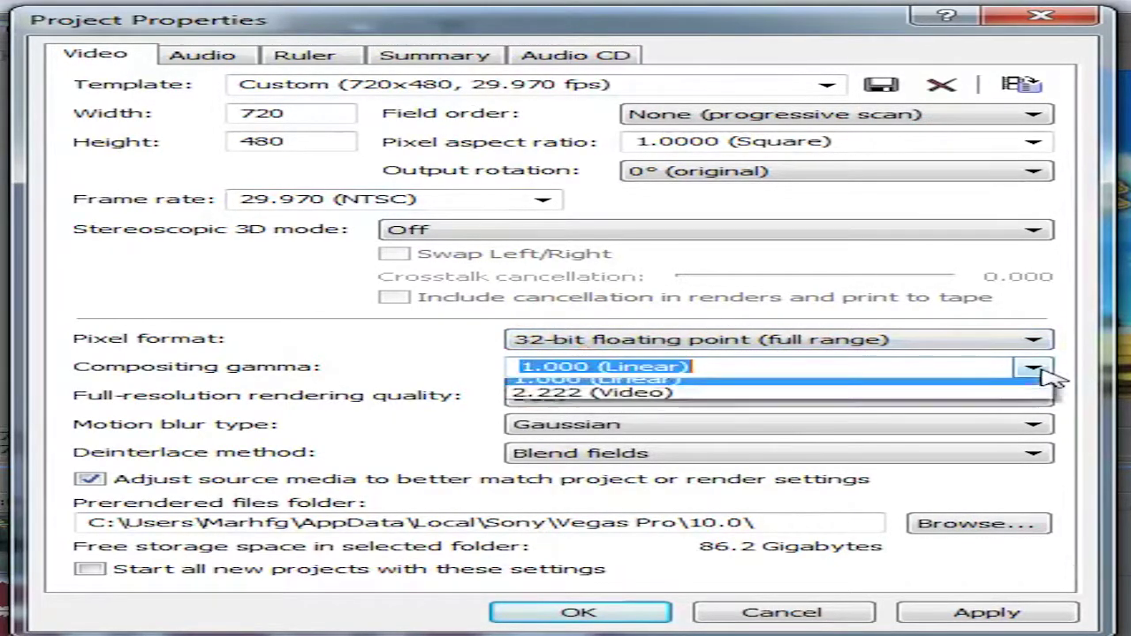
click(1052, 380)
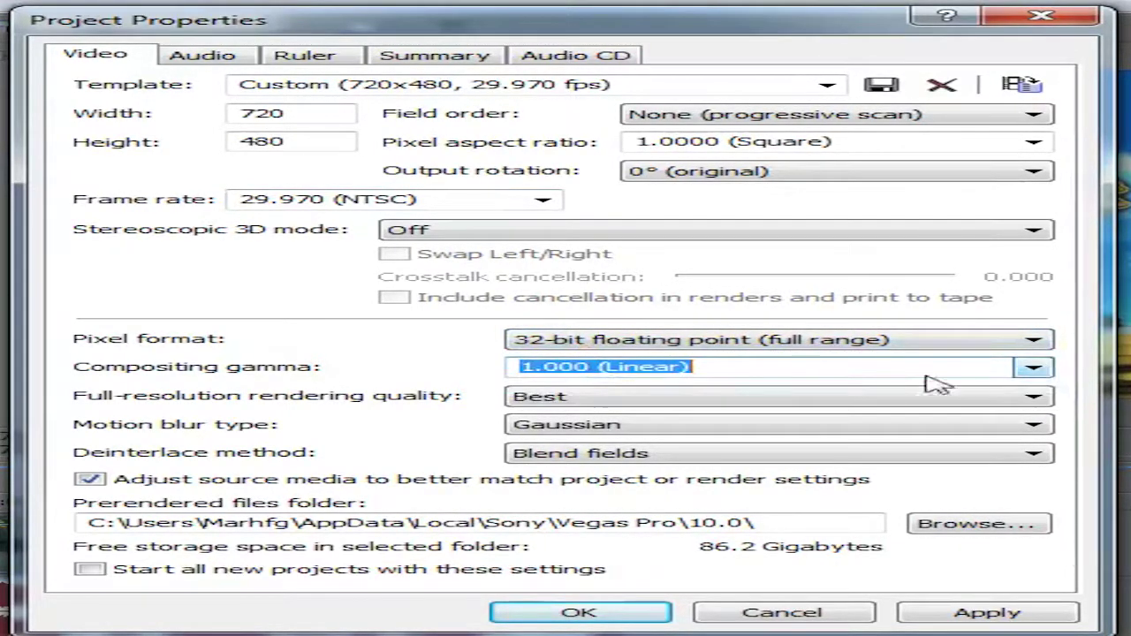
click(684, 406)
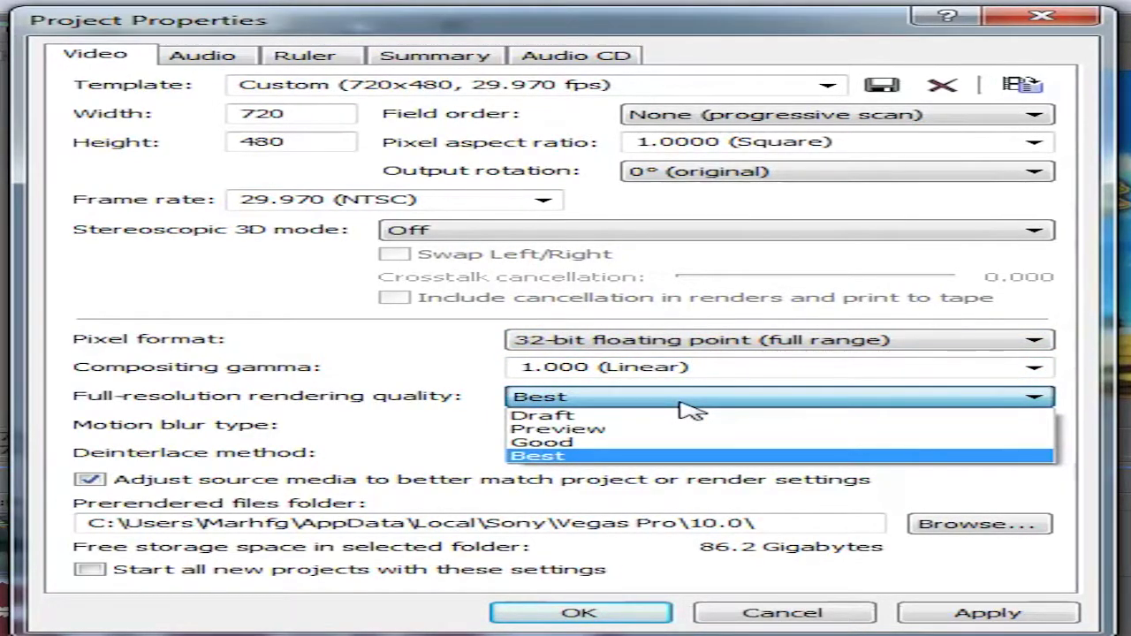
click(689, 409)
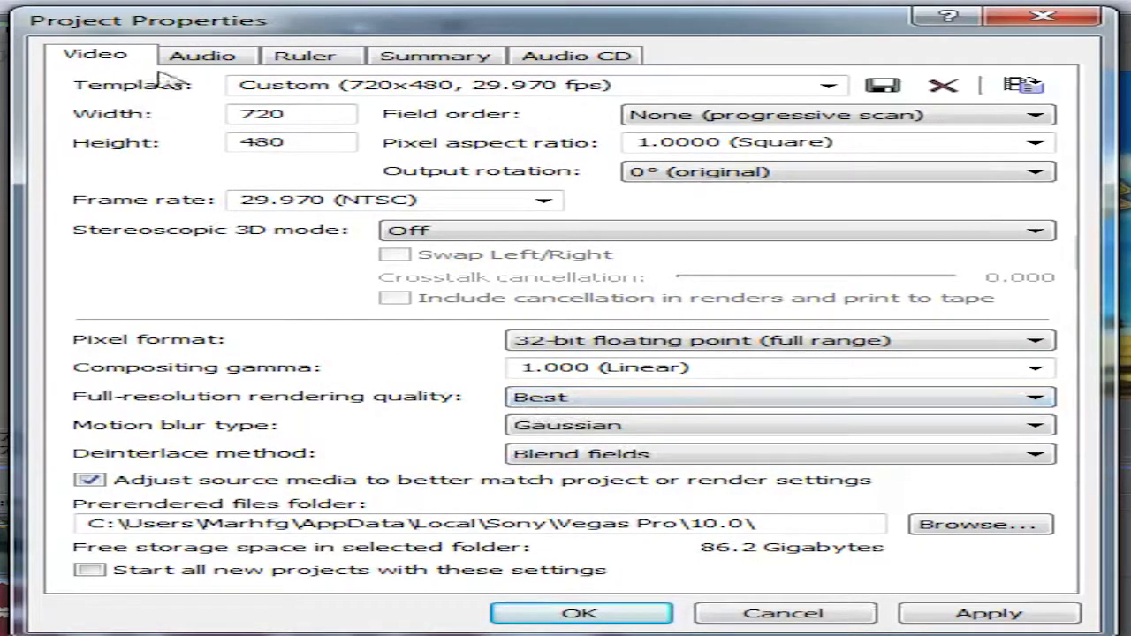
click(92, 571)
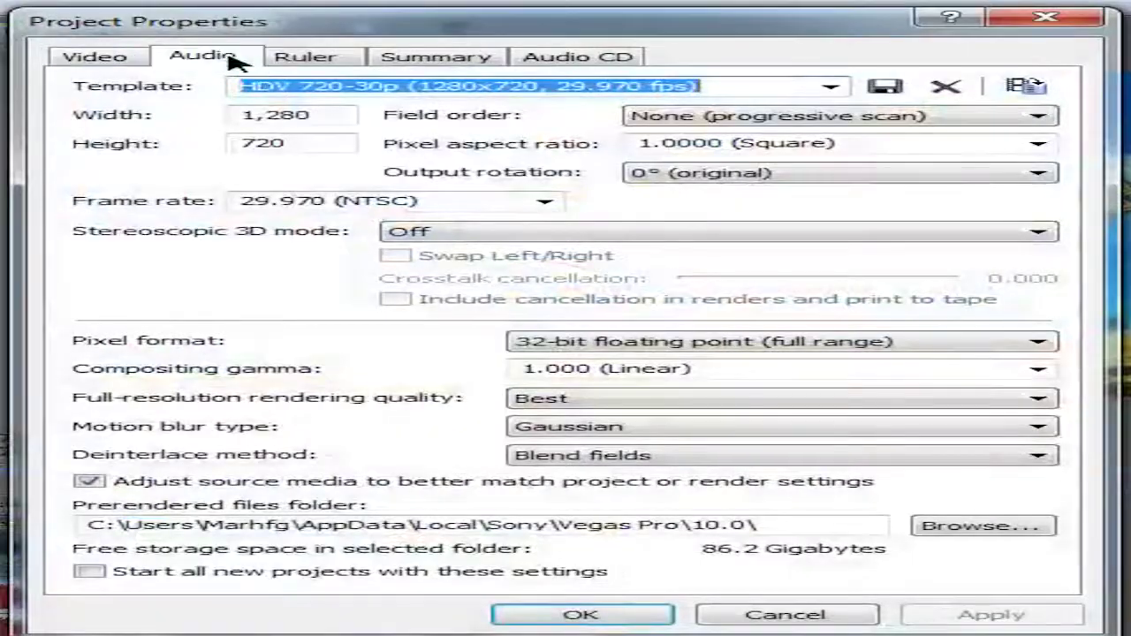
Open the project's audio properties and choose Stereo as the master bus mode
click(203, 55)
click(806, 98)
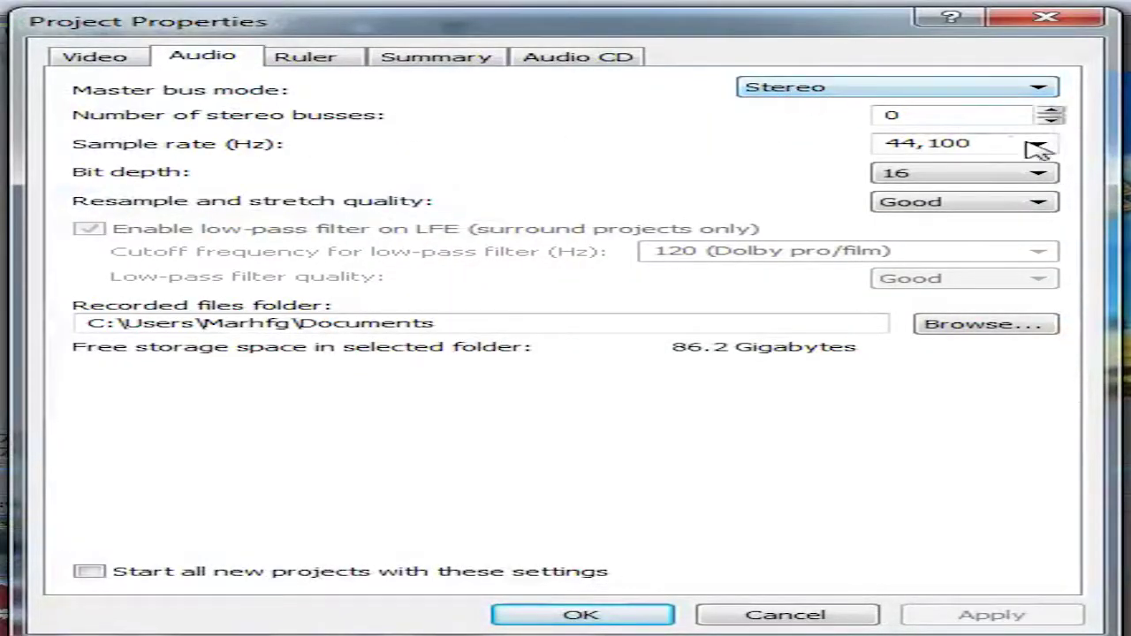
click(1001, 92)
click(991, 122)
click(959, 92)
click(935, 106)
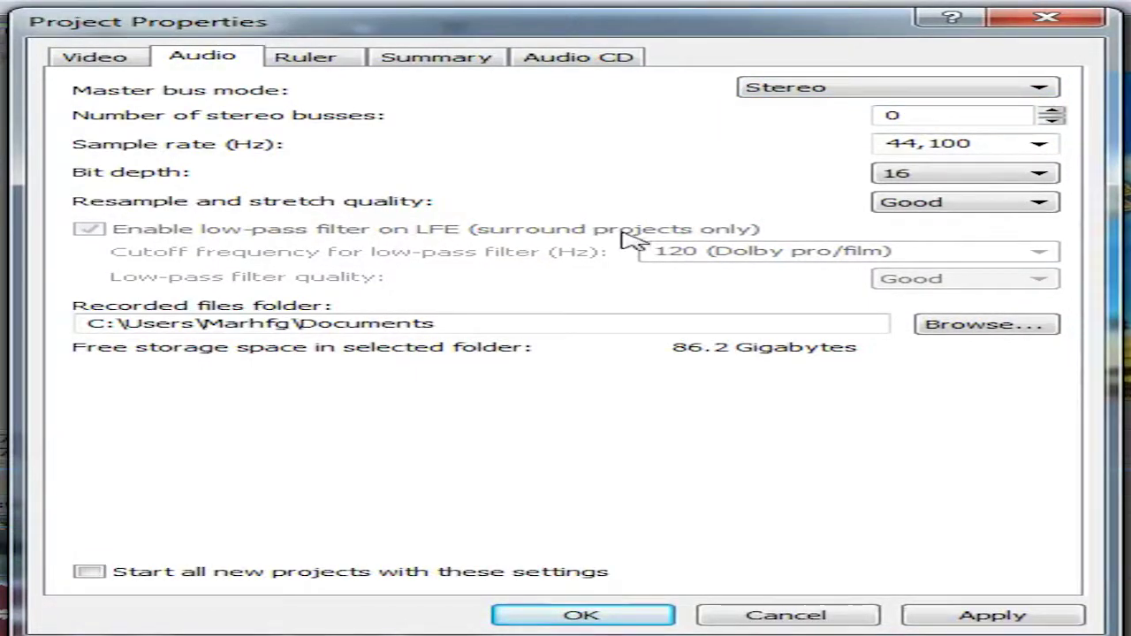
Set the project's audio bit depth to 24 and its resample and stretch quality to Best
click(918, 174)
click(950, 205)
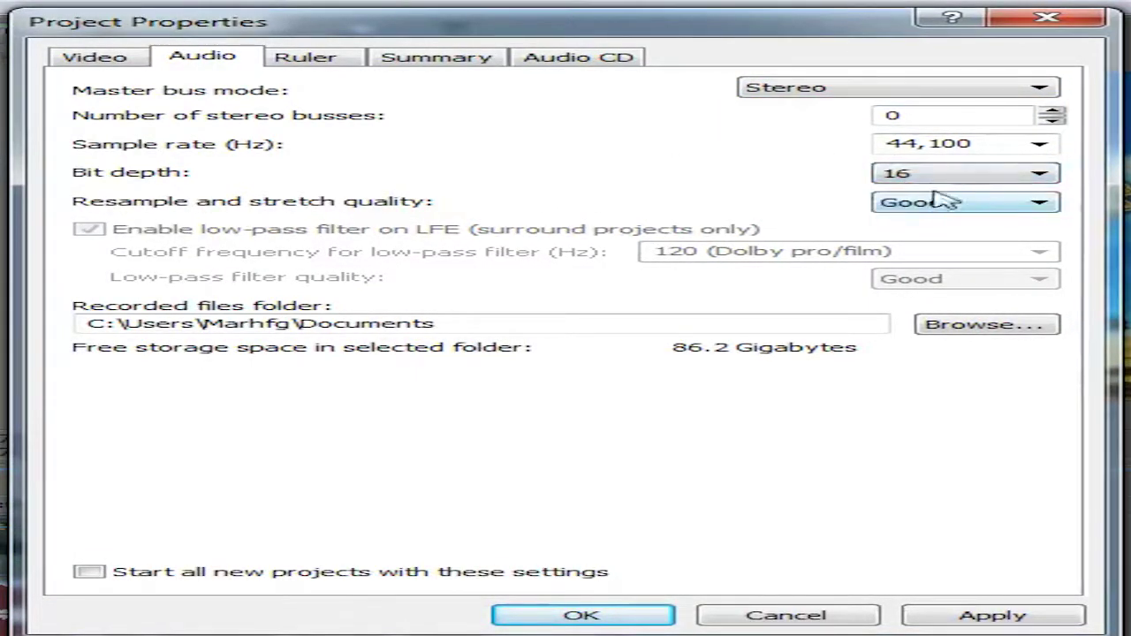
click(939, 177)
click(939, 218)
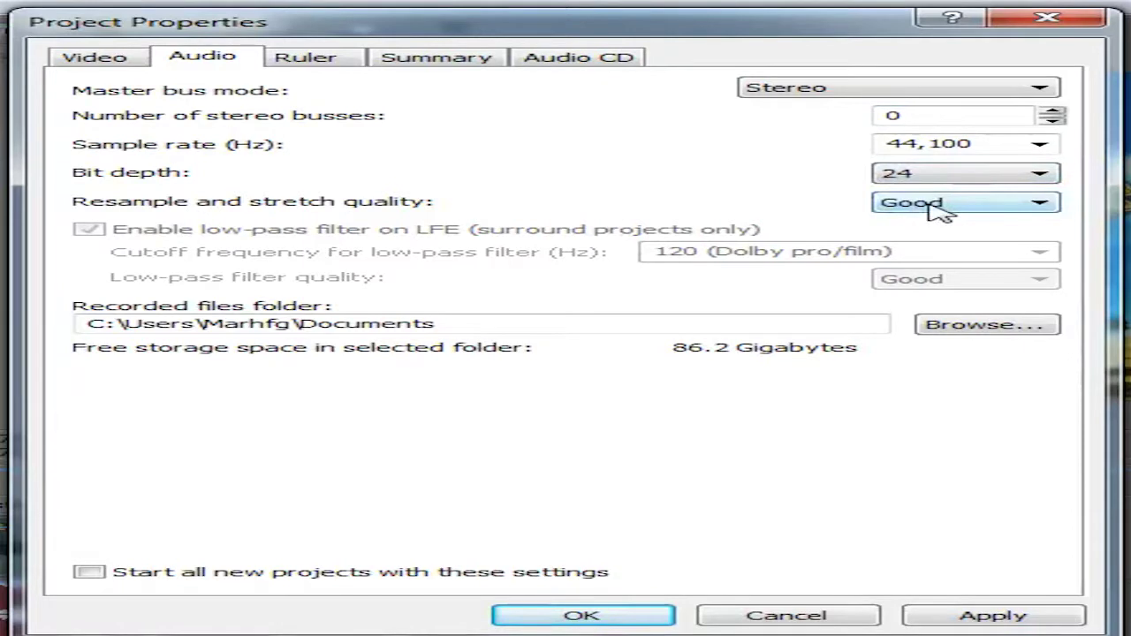
click(937, 210)
click(946, 253)
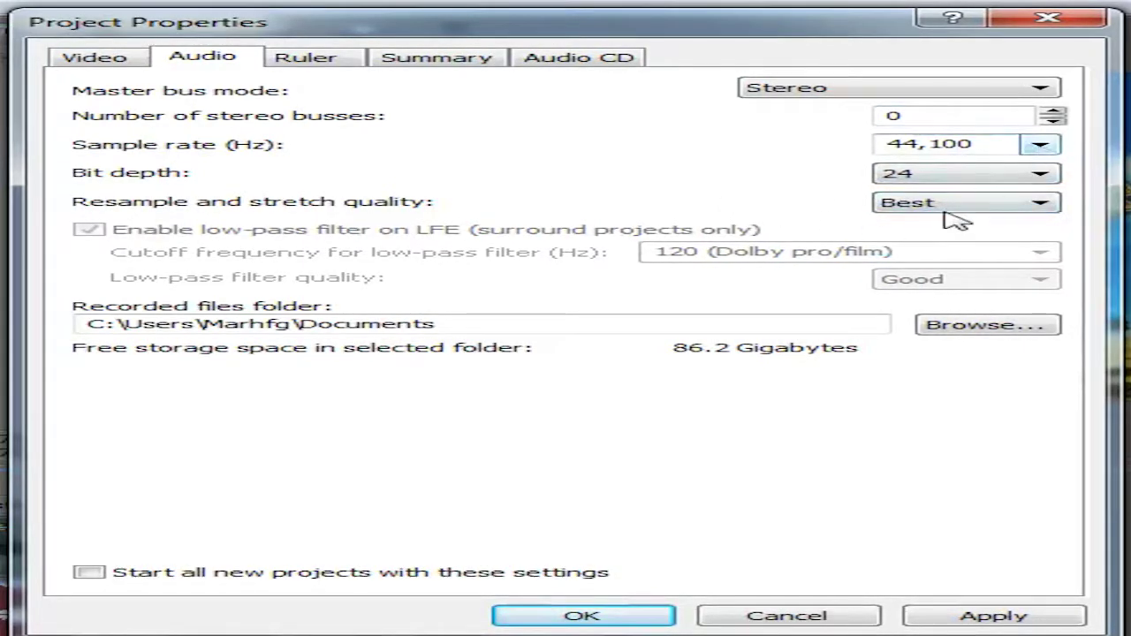
Review the sample rate options and the ruler, summary and audio CD properties, and accept the project properties
click(1035, 148)
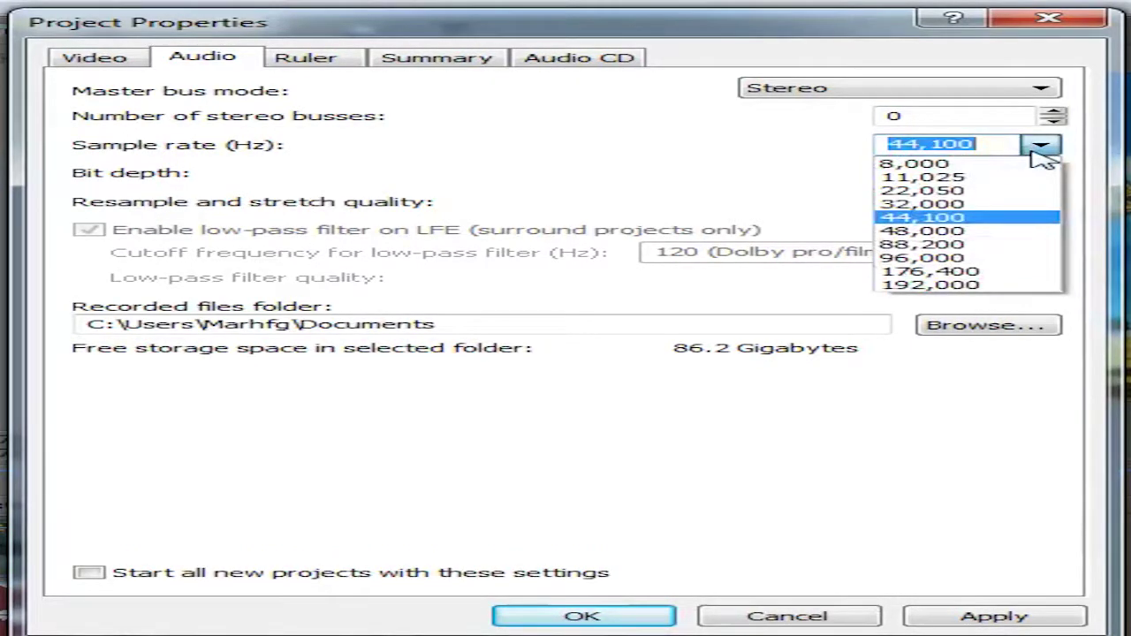
click(684, 196)
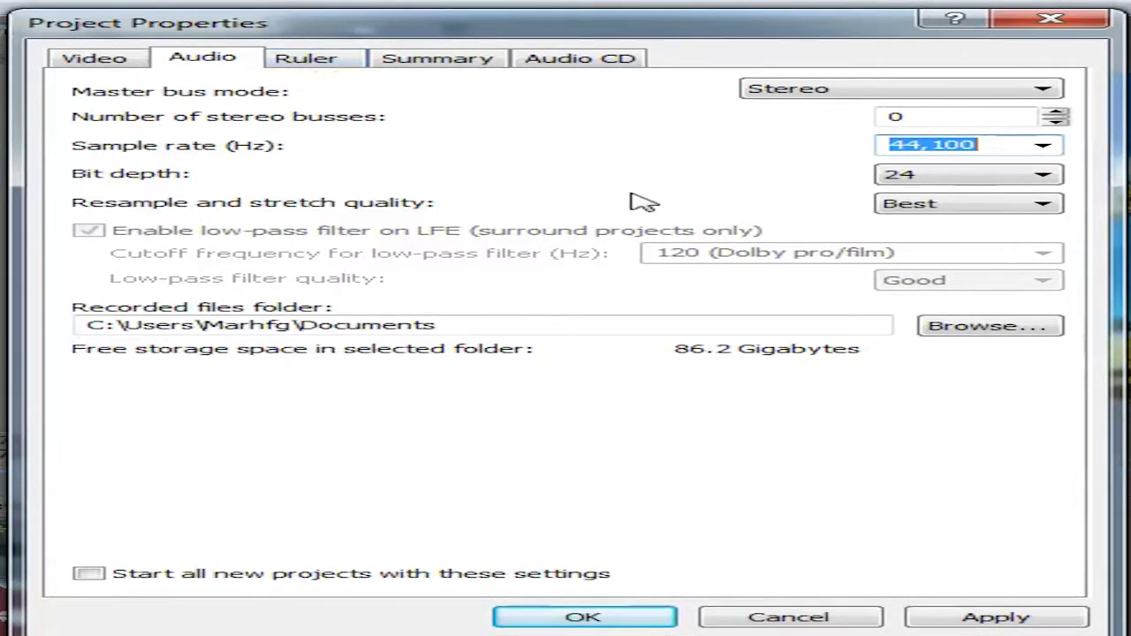
click(316, 60)
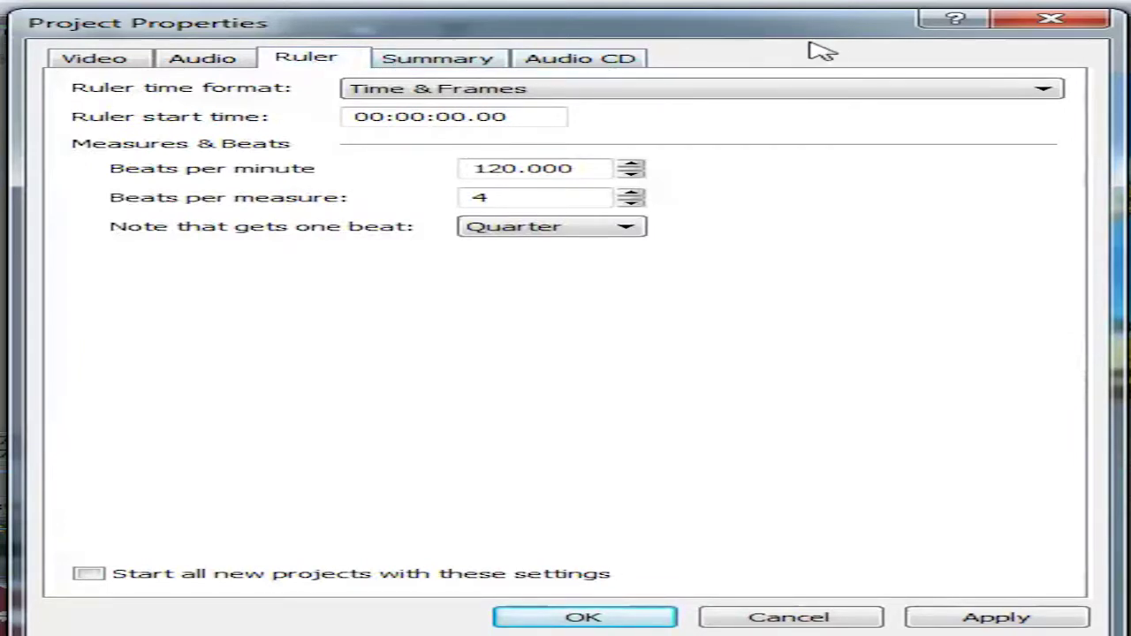
click(449, 57)
click(572, 58)
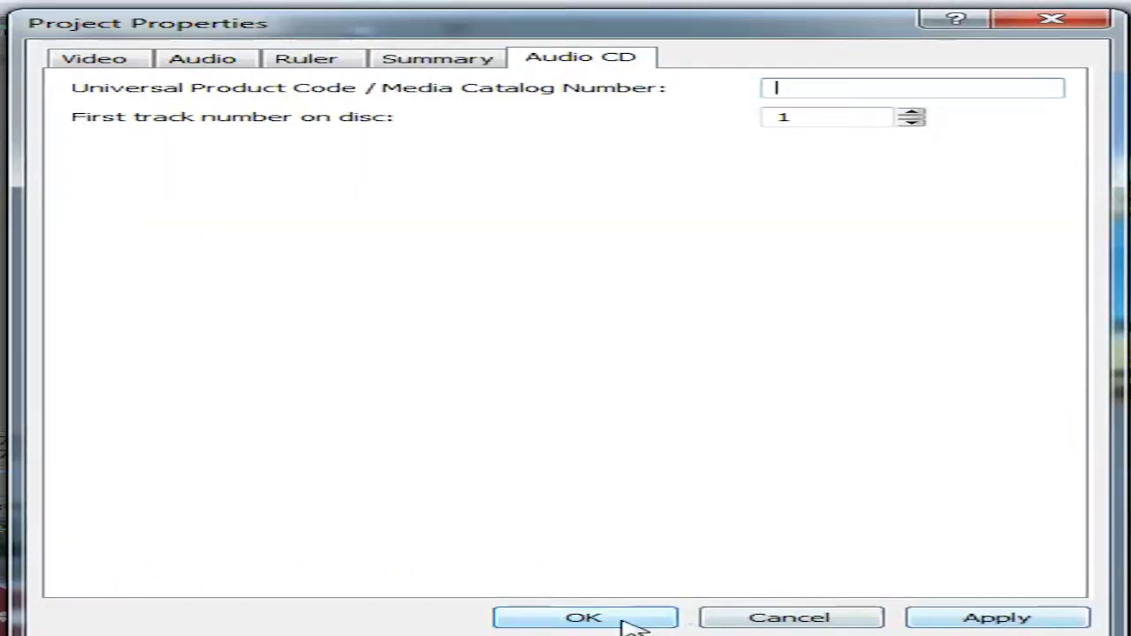
click(651, 614)
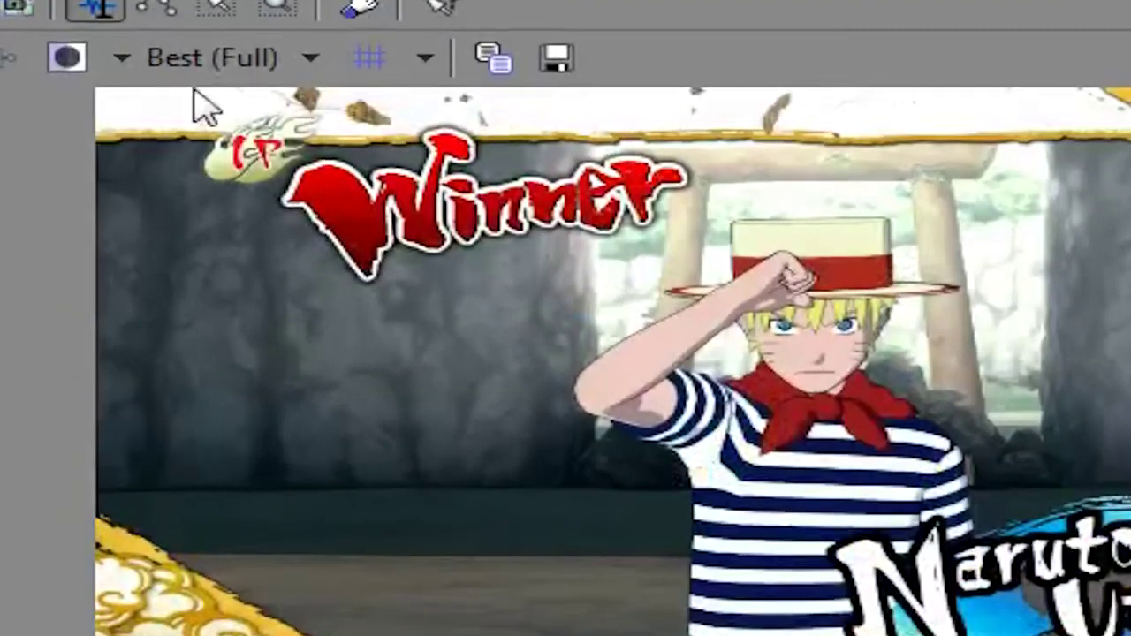
Set the video preview quality to Preview (Auto)
click(208, 60)
mouse_move(240, 232)
click(524, 265)
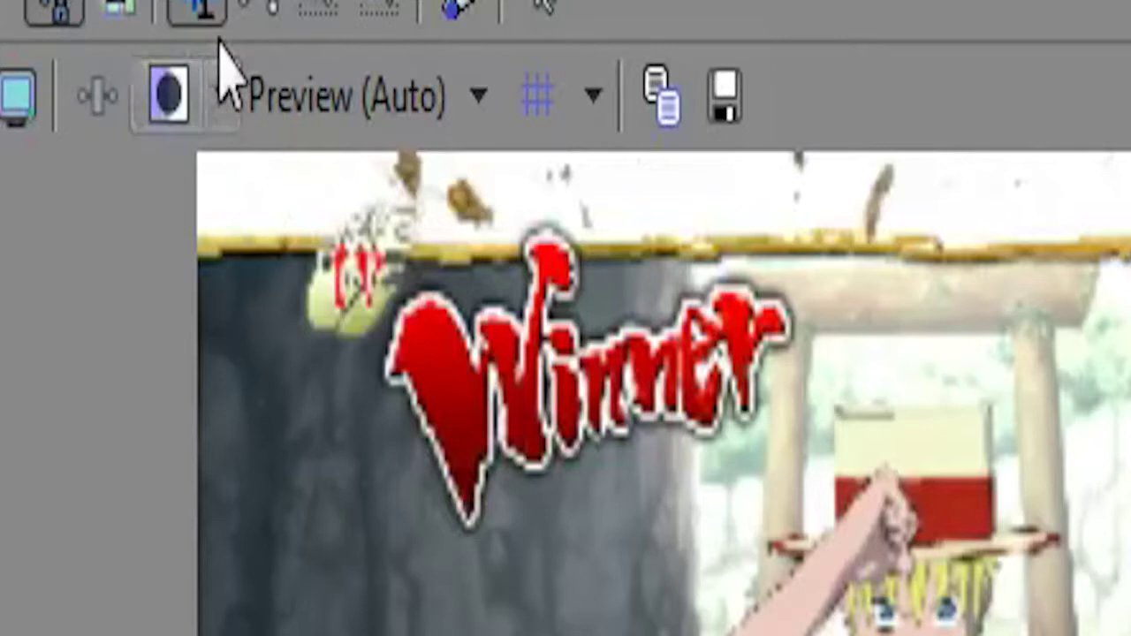
Set the video preview quality to Best (Full)
click(265, 106)
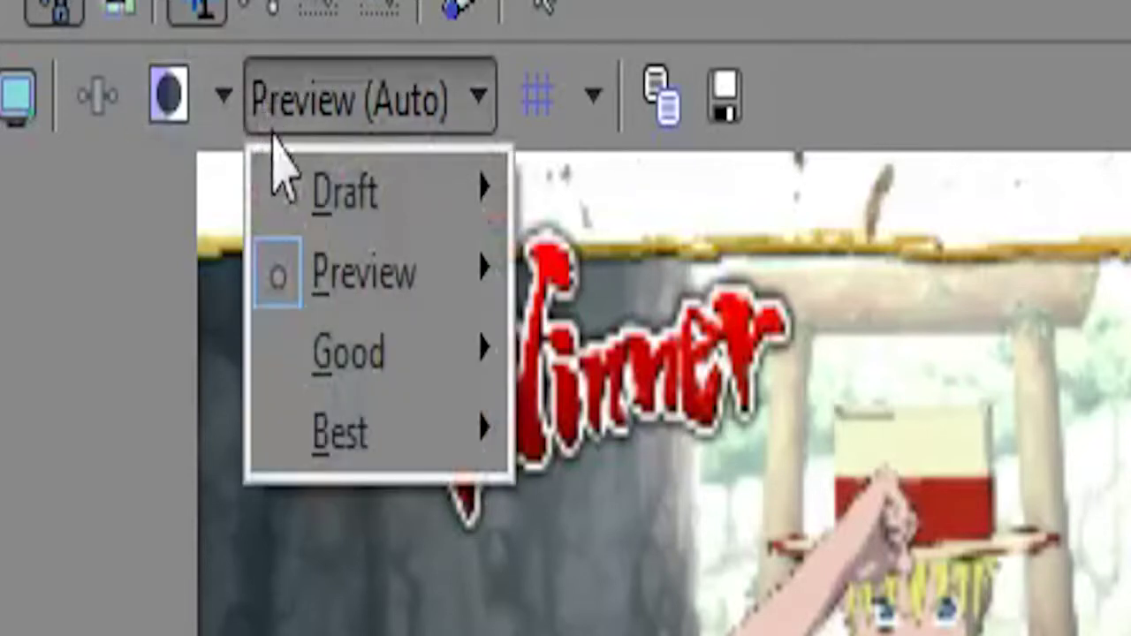
mouse_move(315, 434)
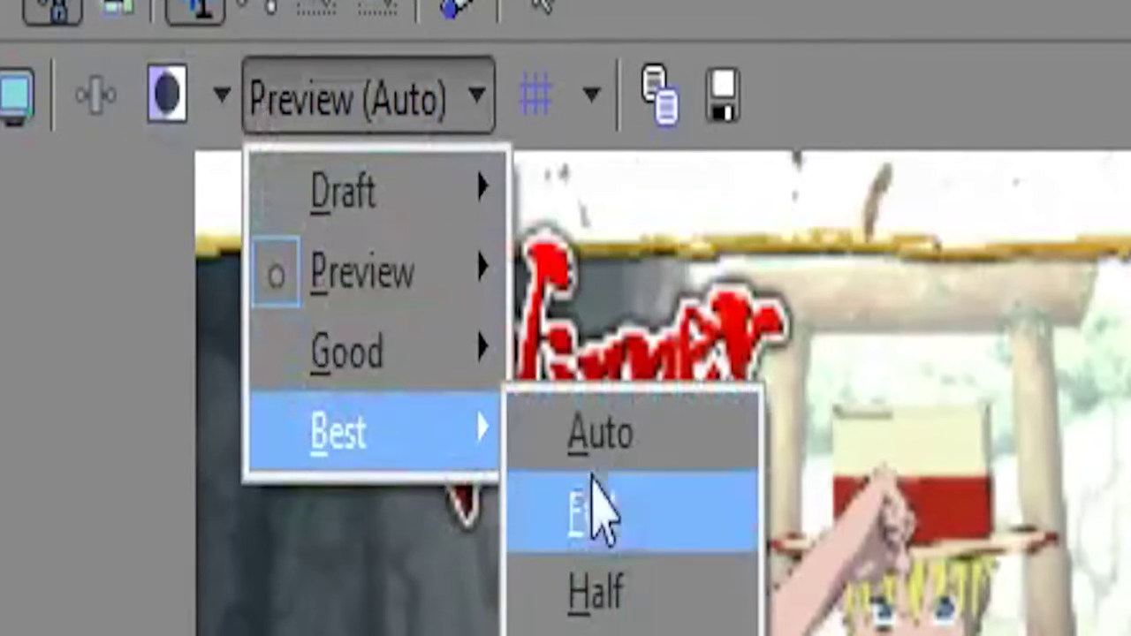
click(598, 515)
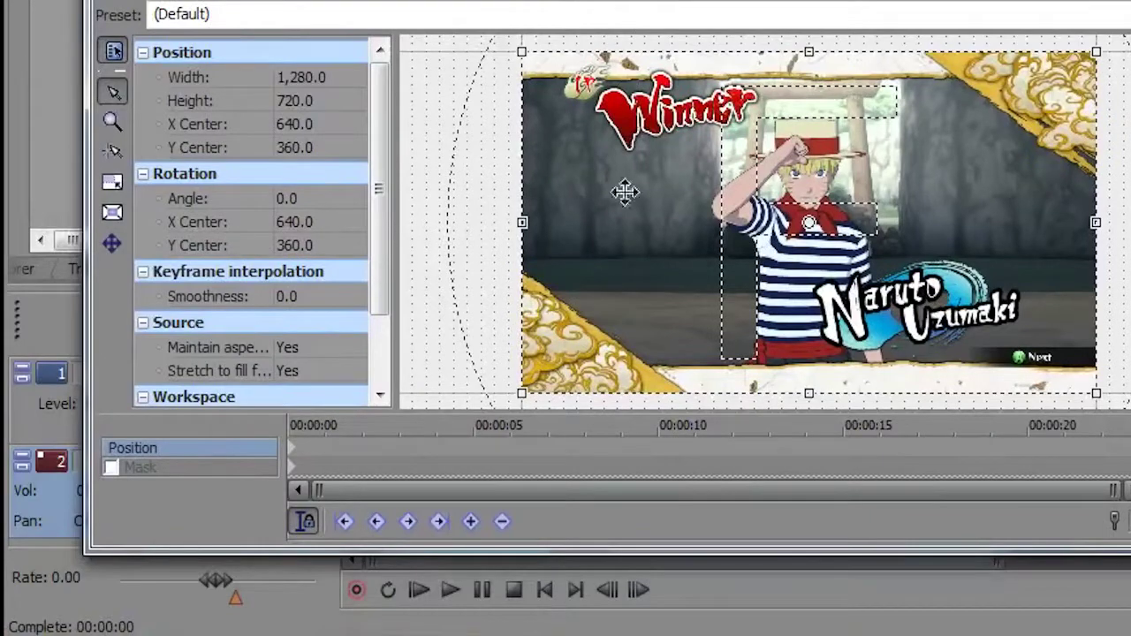
Switch to the Nintendo 64 emulator, look at the graphics plugin's resolution options, and return to the clip's Event Pan/Crop window
click(521, 633)
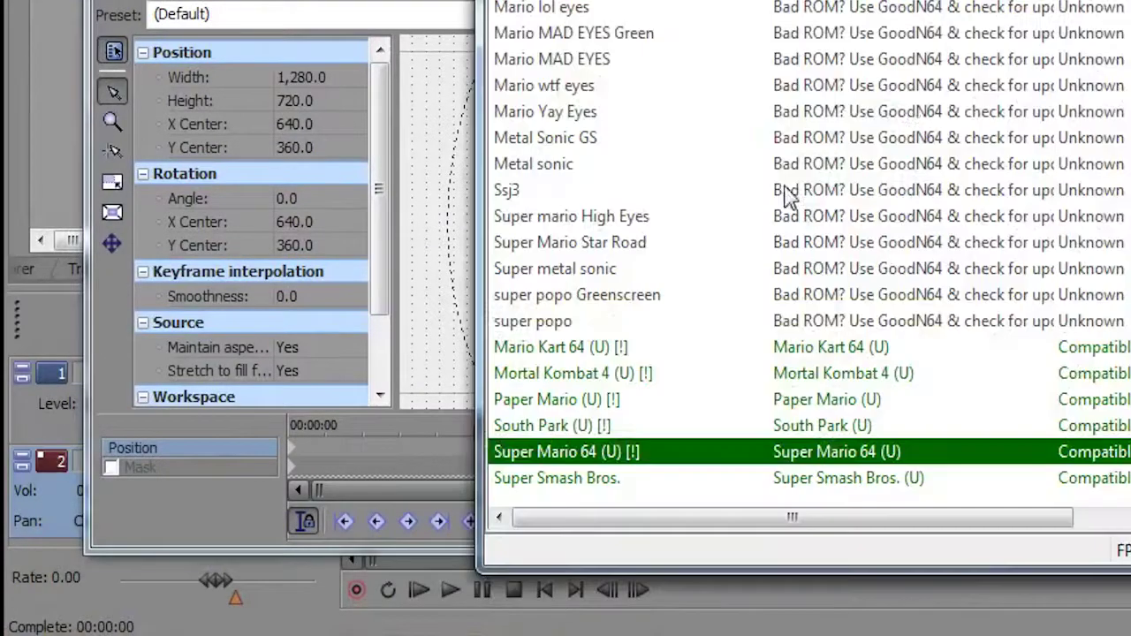
click(583, 2)
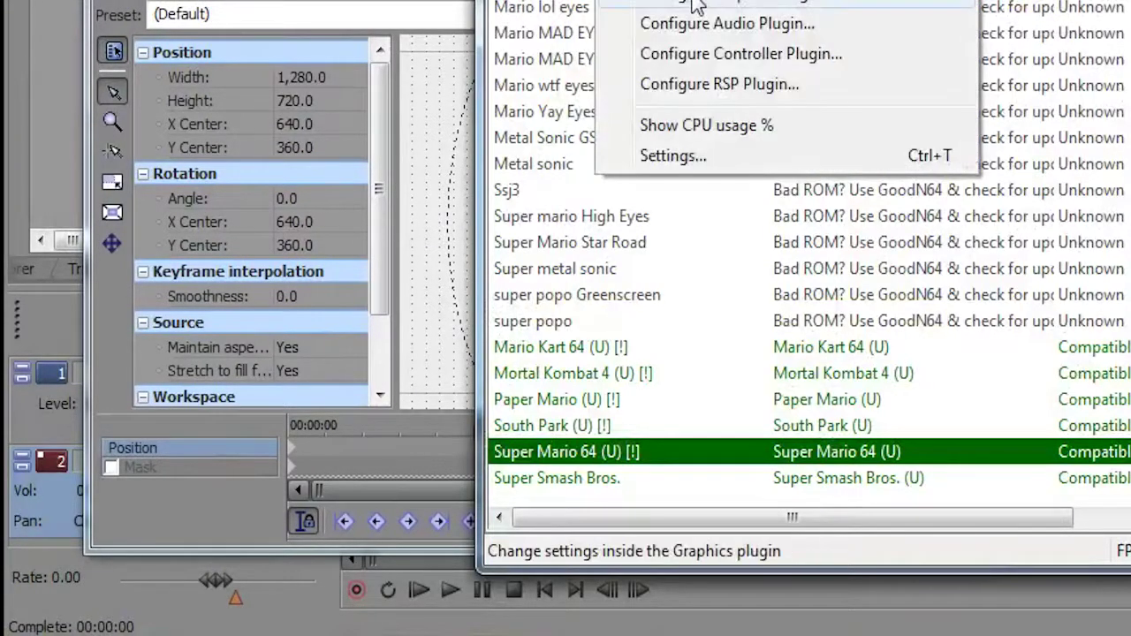
click(619, 2)
click(799, 44)
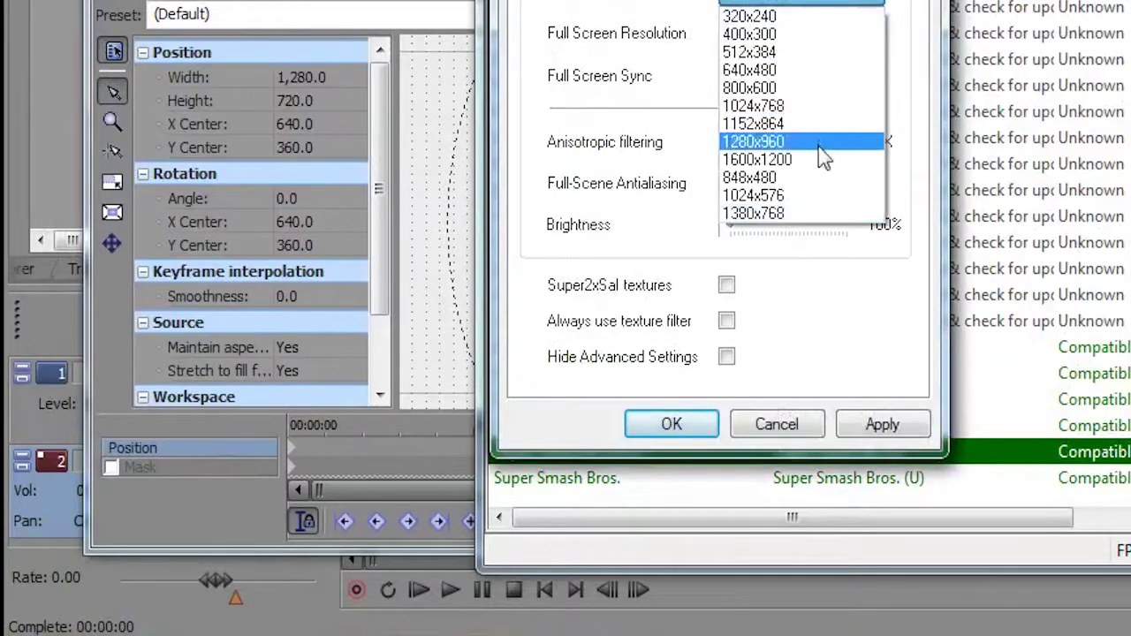
click(990, 22)
key(Return)
click(508, 215)
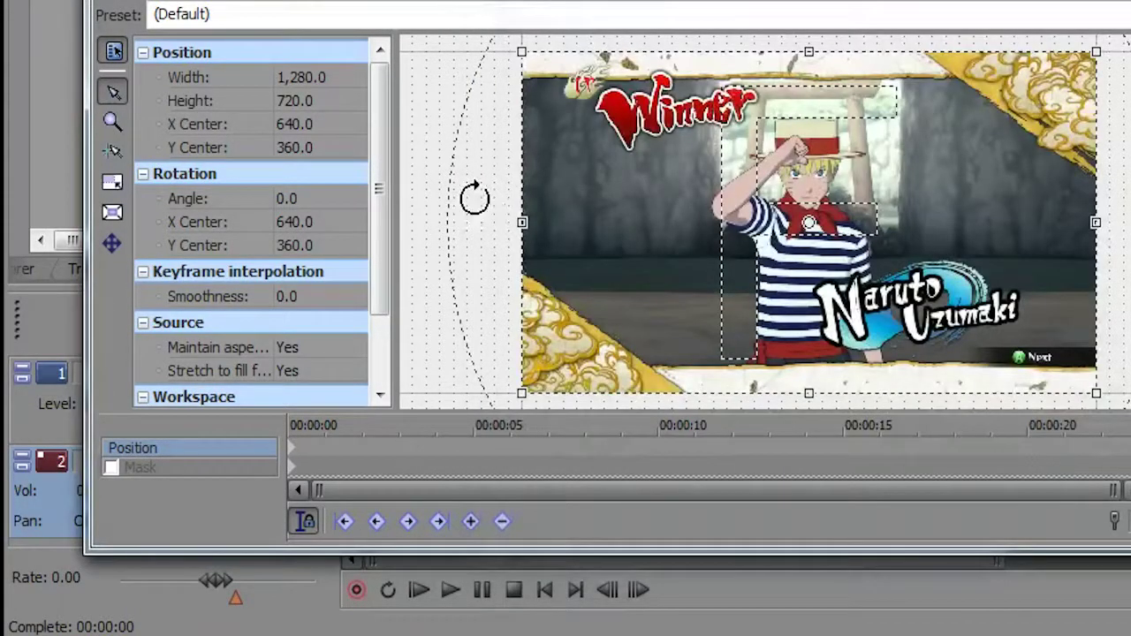
Shrink the clip's crop region to about 584 by 499 and centre it around the character
drag(528, 397, 685, 288)
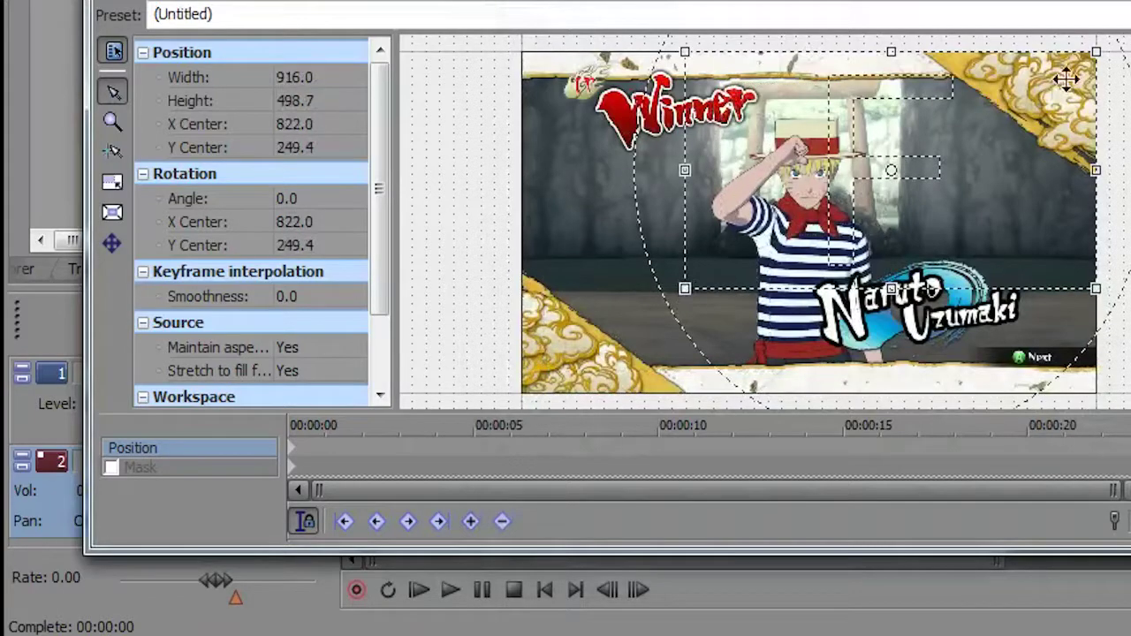
drag(1007, 150, 884, 201)
drag(979, 197, 831, 196)
drag(736, 222, 857, 200)
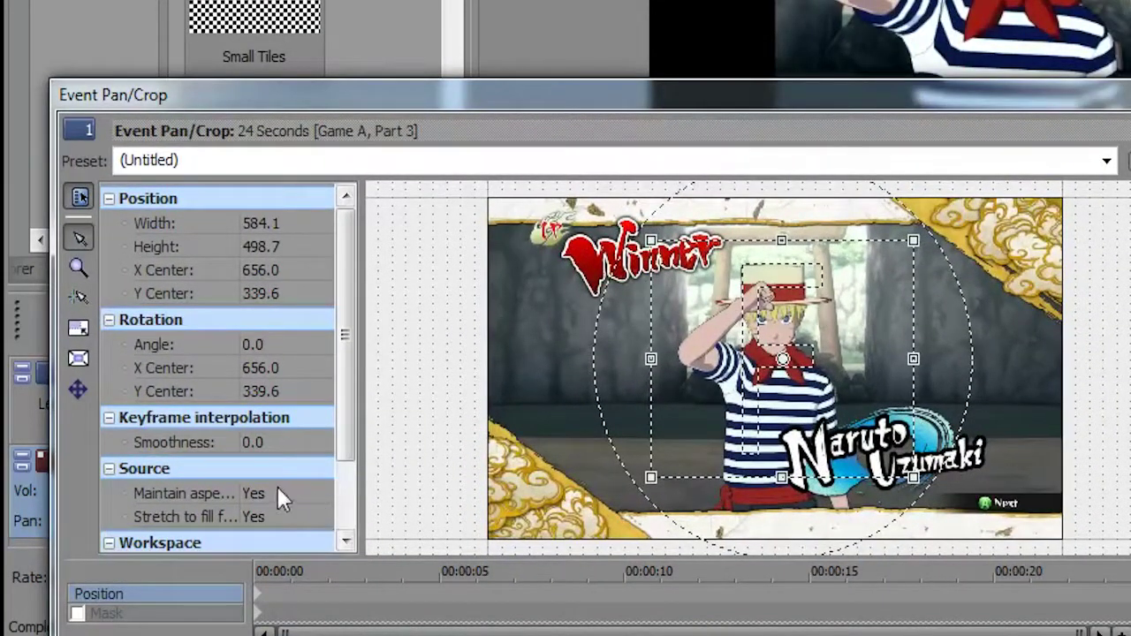
Set Maintain aspect ratio to No for the clip's crop and apply the 16:9 Widescreen TV aspect ratio preset
click(271, 493)
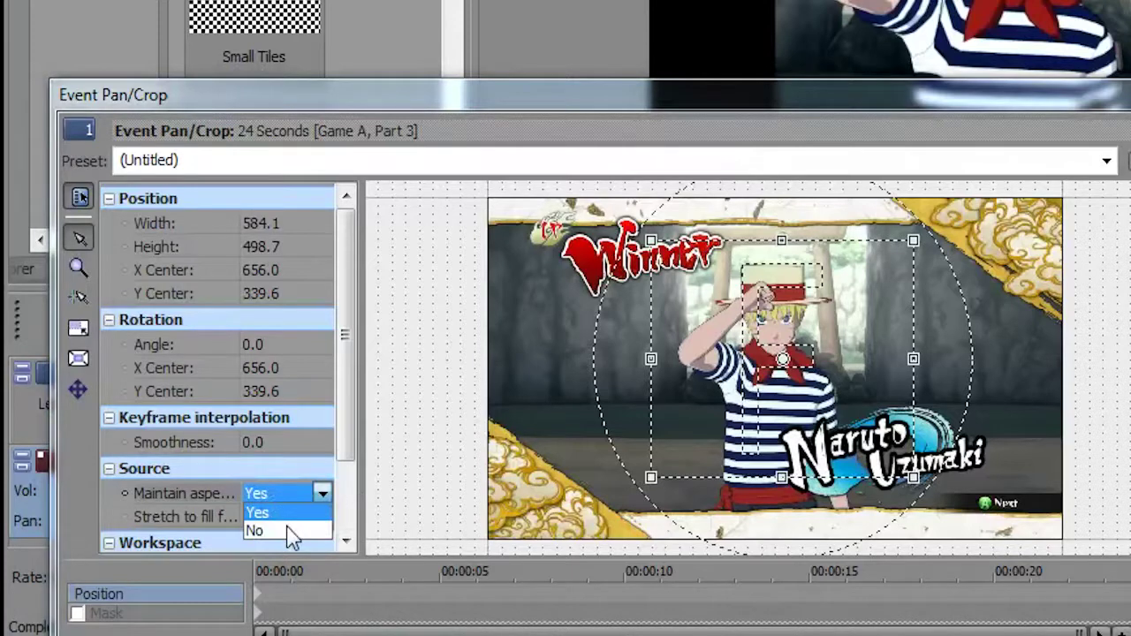
click(289, 531)
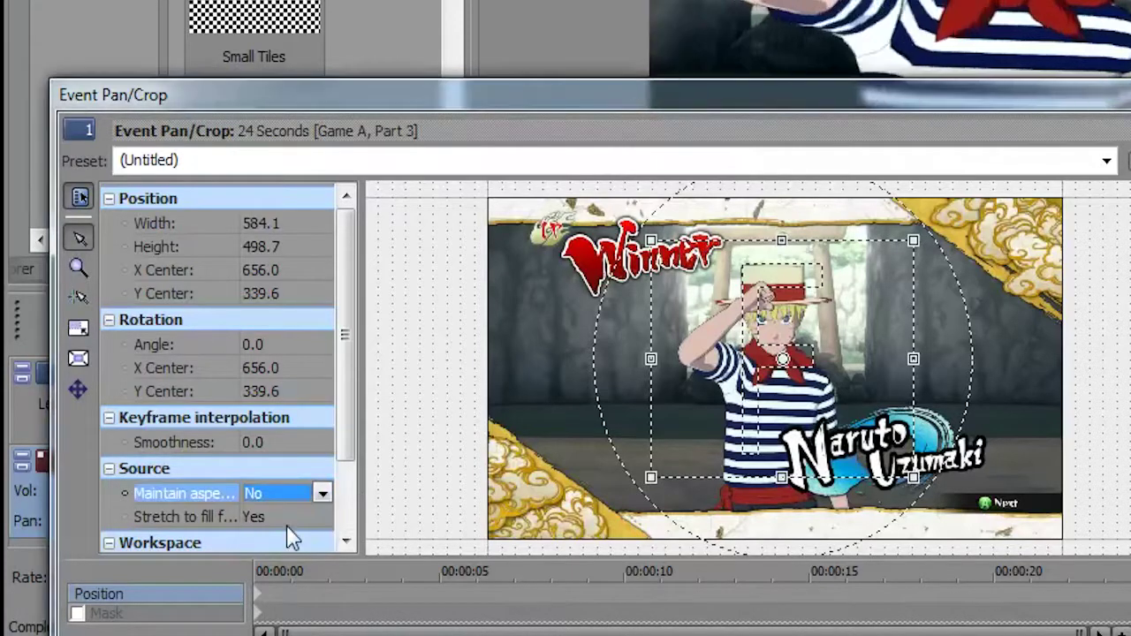
click(720, 161)
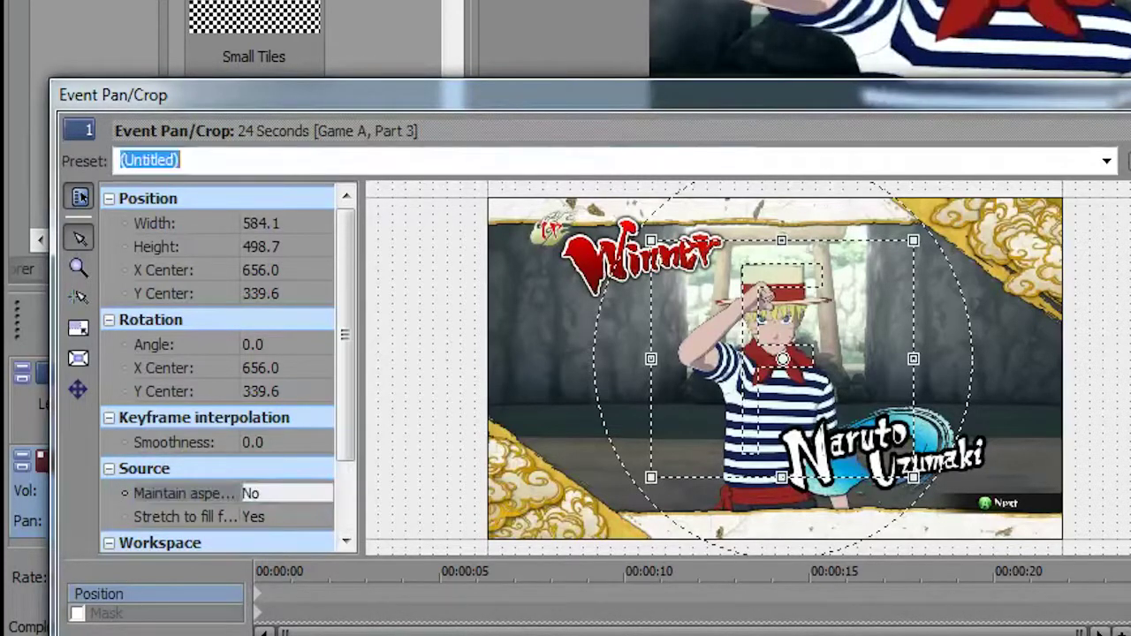
click(1105, 163)
click(936, 241)
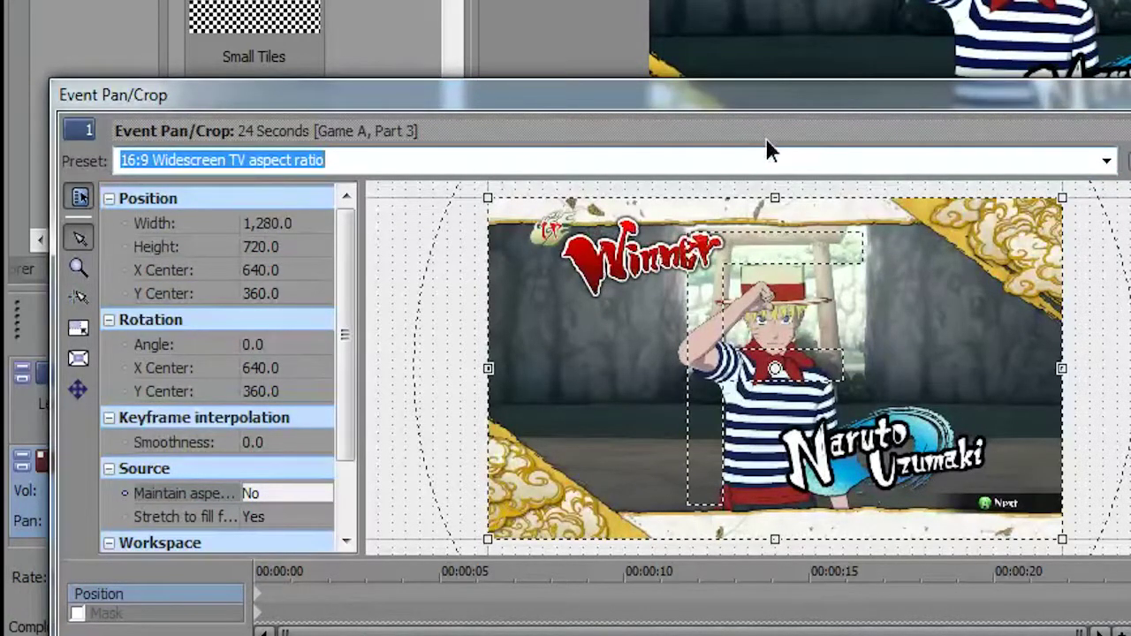
Apply the 4:3 Standard TV aspect ratio preset to the clip's crop and set Maintain aspect ratio to Yes
drag(743, 99, 737, 130)
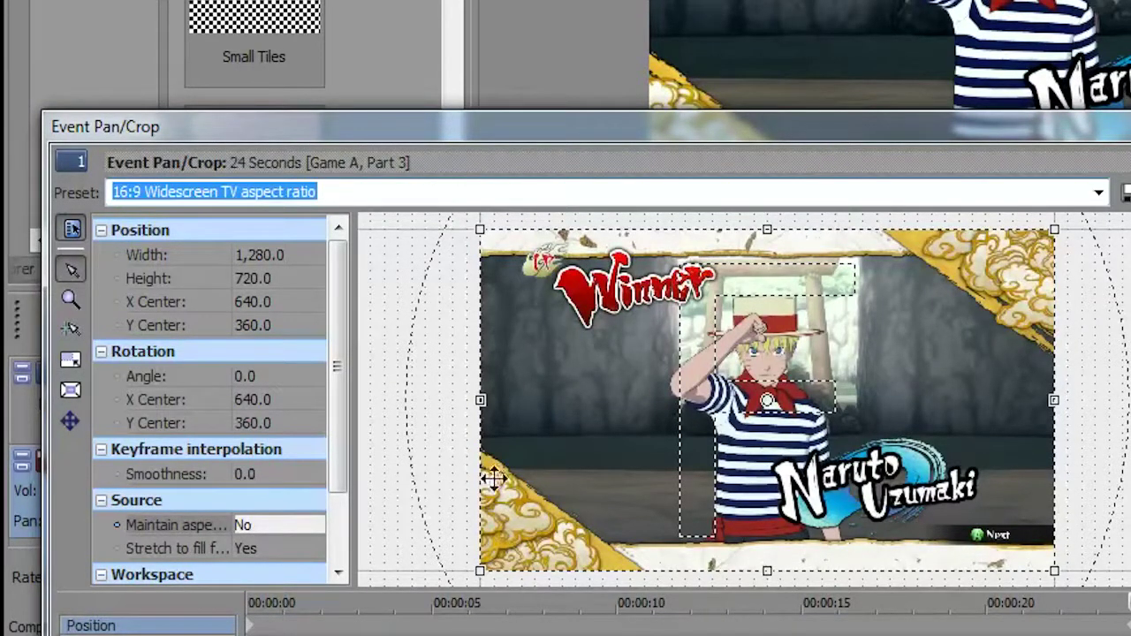
click(1098, 192)
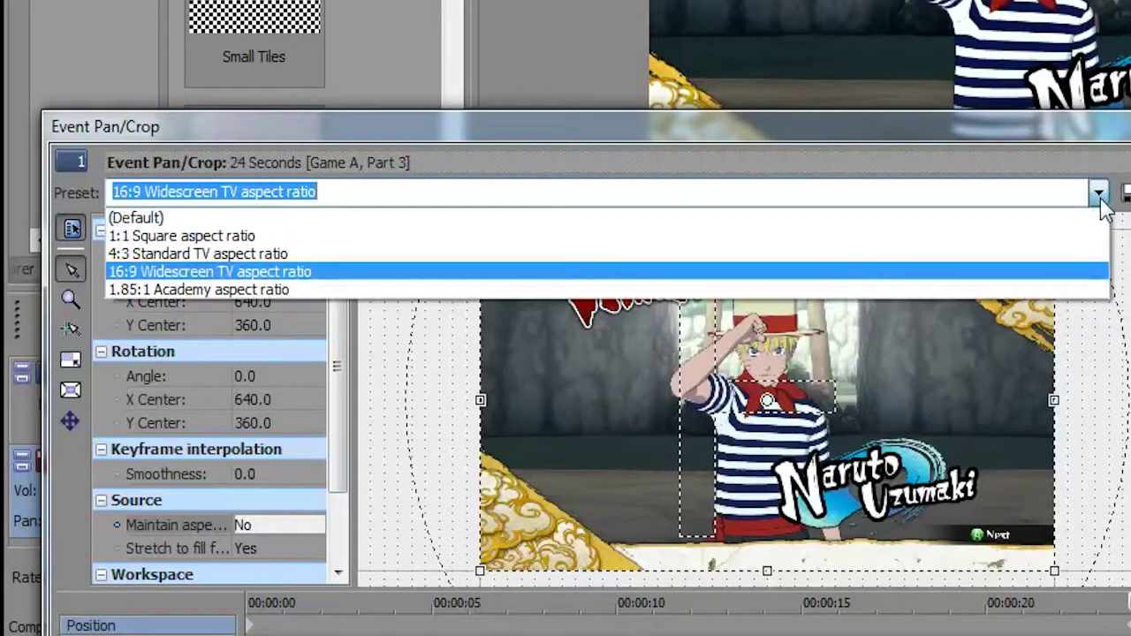
click(922, 255)
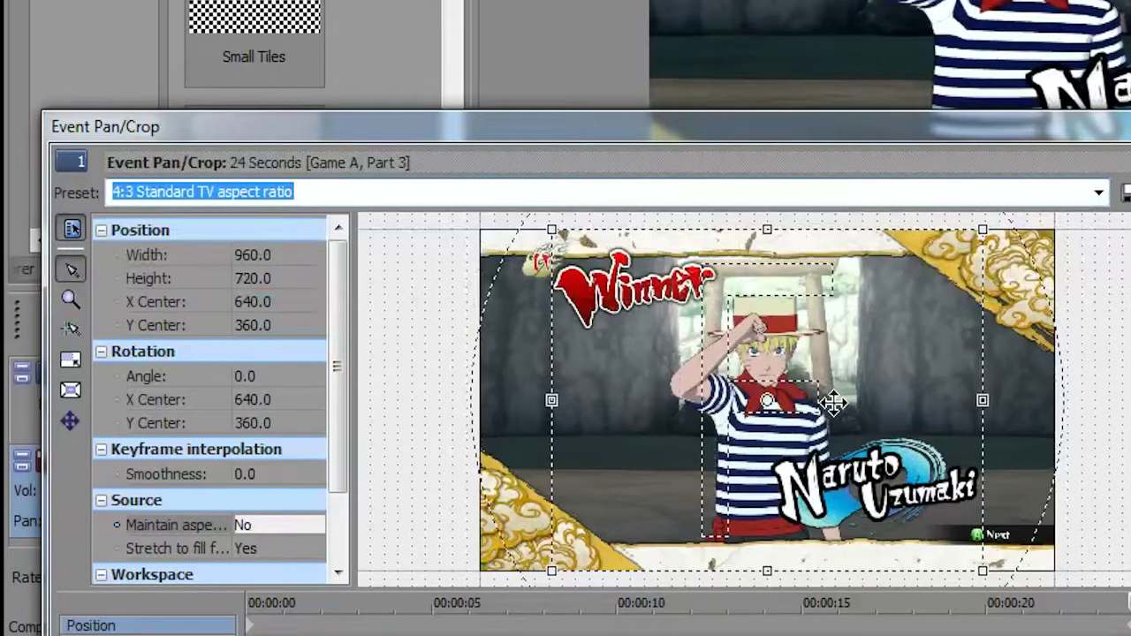
click(274, 525)
click(252, 544)
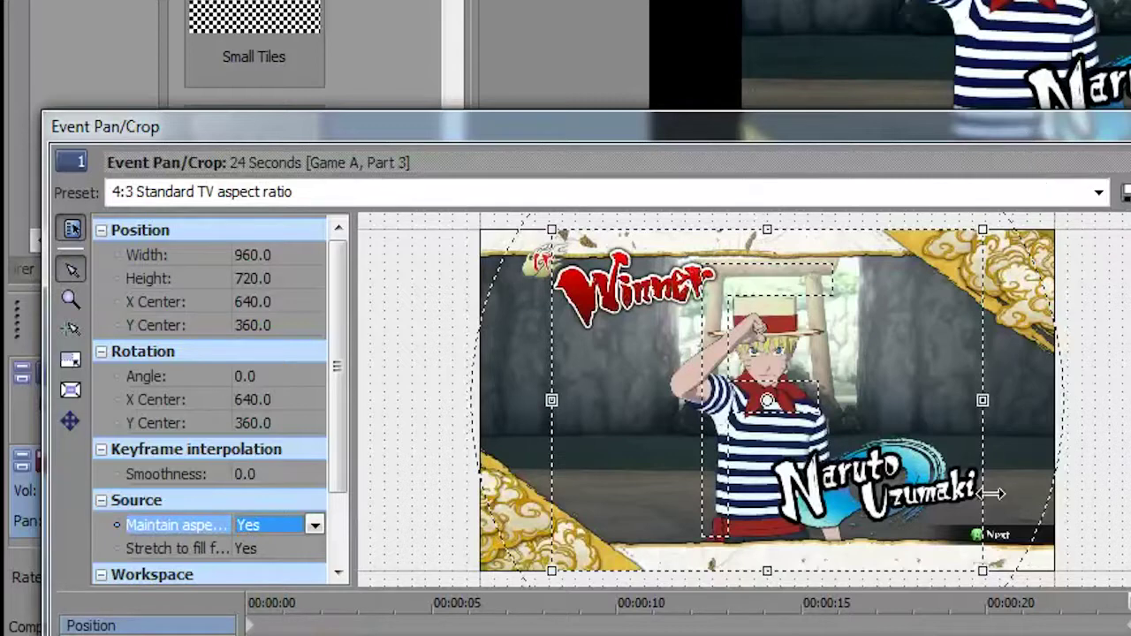
Reset the clip's crop to the default framing, apply the 16:9 Widescreen TV aspect ratio preset and close Event Pan/Crop
click(1128, 633)
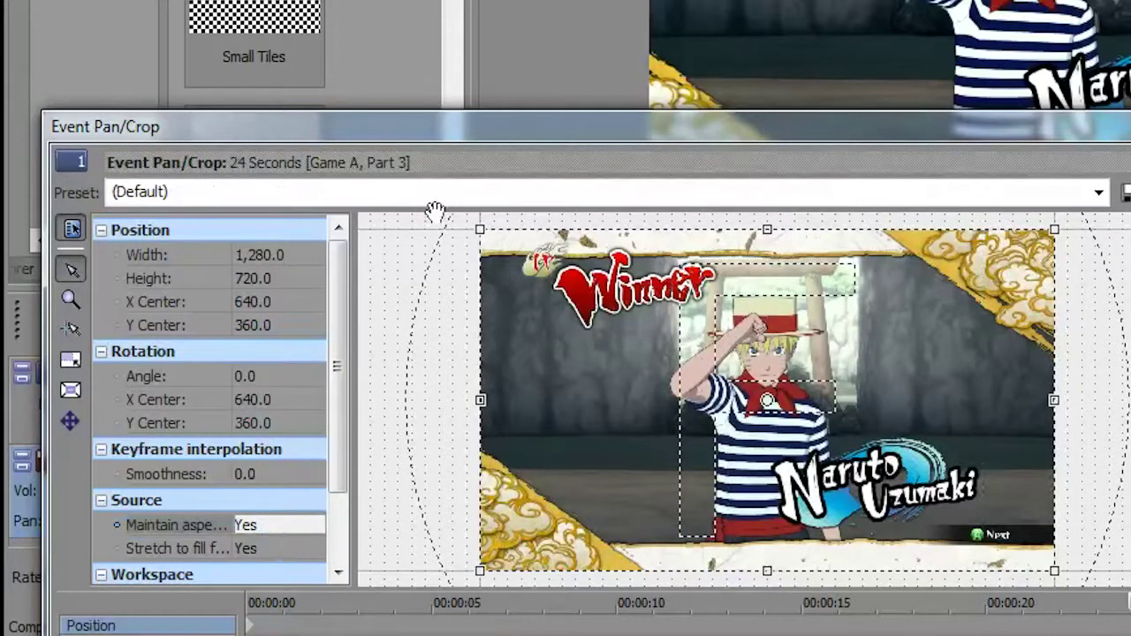
click(1099, 192)
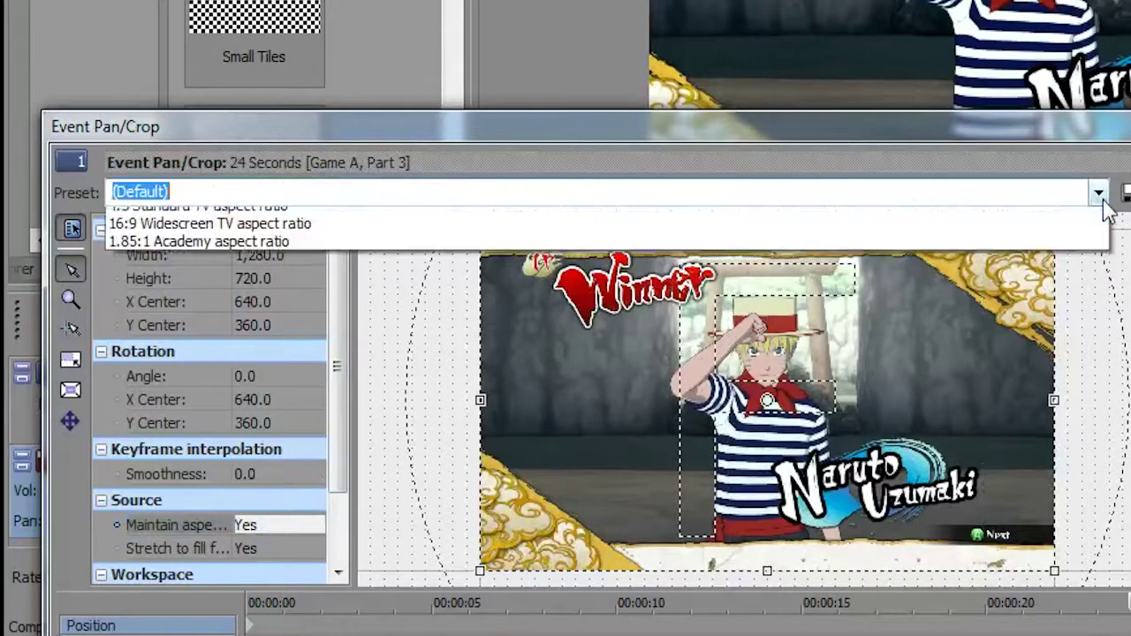
click(664, 271)
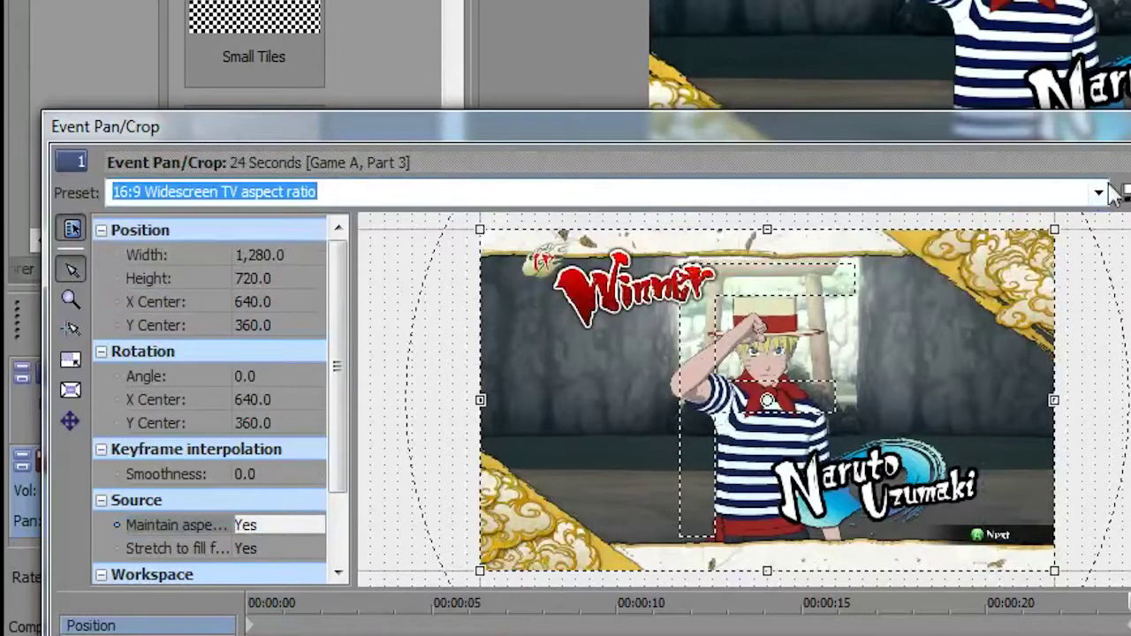
click(1130, 123)
Open the Render As dialog and choose Windows Media Video V11 (*.wmv) as the output format
click(426, 436)
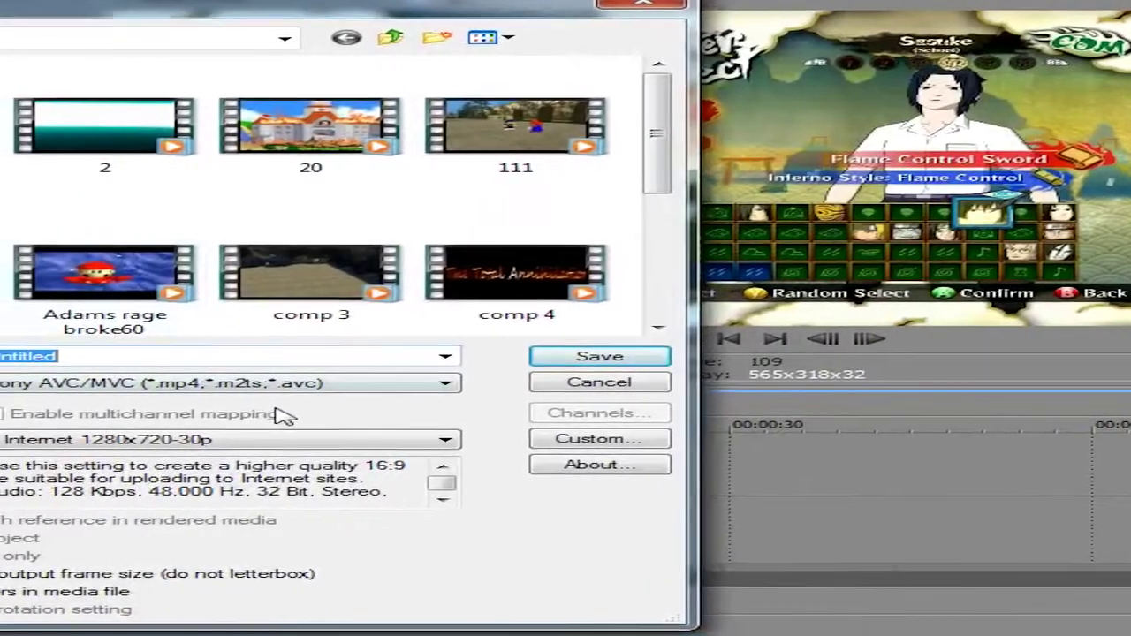
click(348, 408)
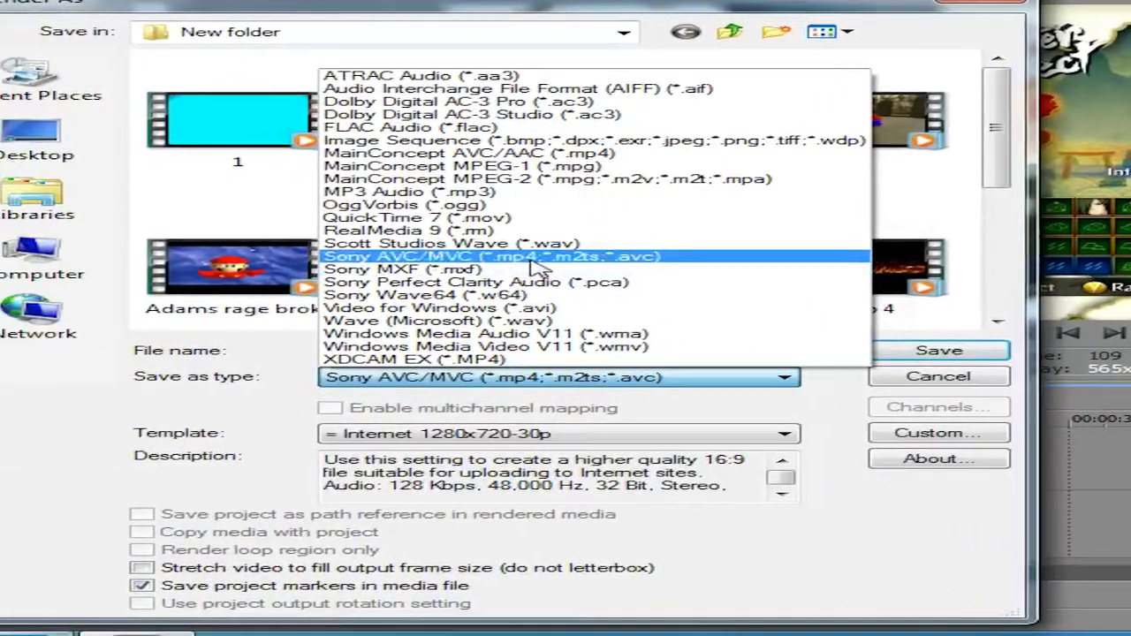
click(364, 398)
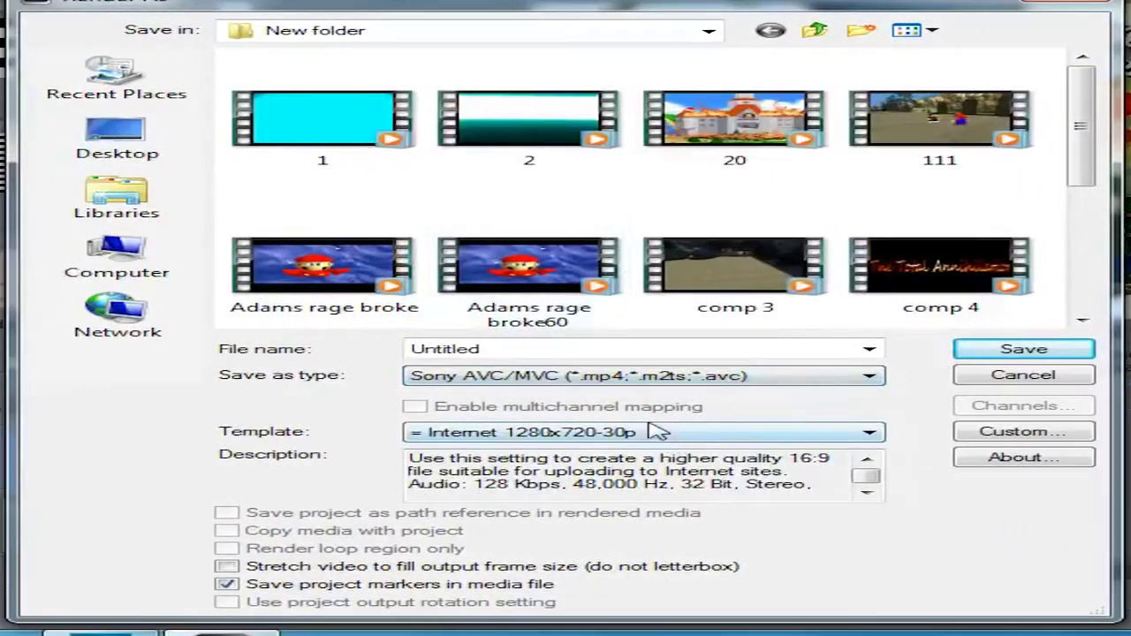
click(676, 393)
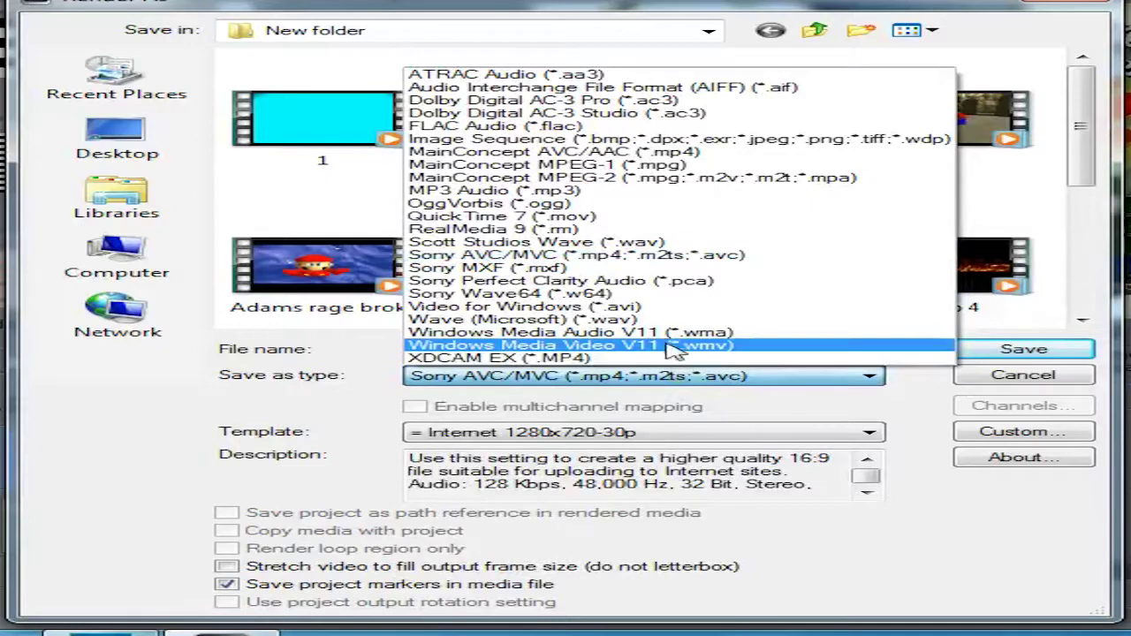
click(674, 347)
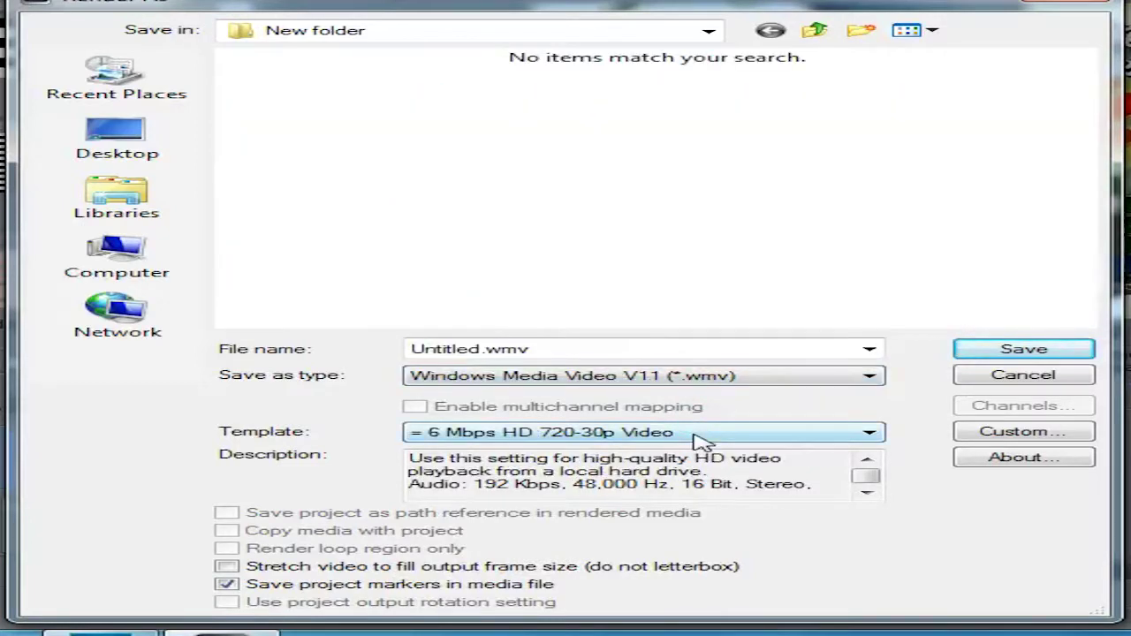
Look at the WMV render templates around 6 Mbps HD 720-30p Video and check the project's video properties
click(695, 433)
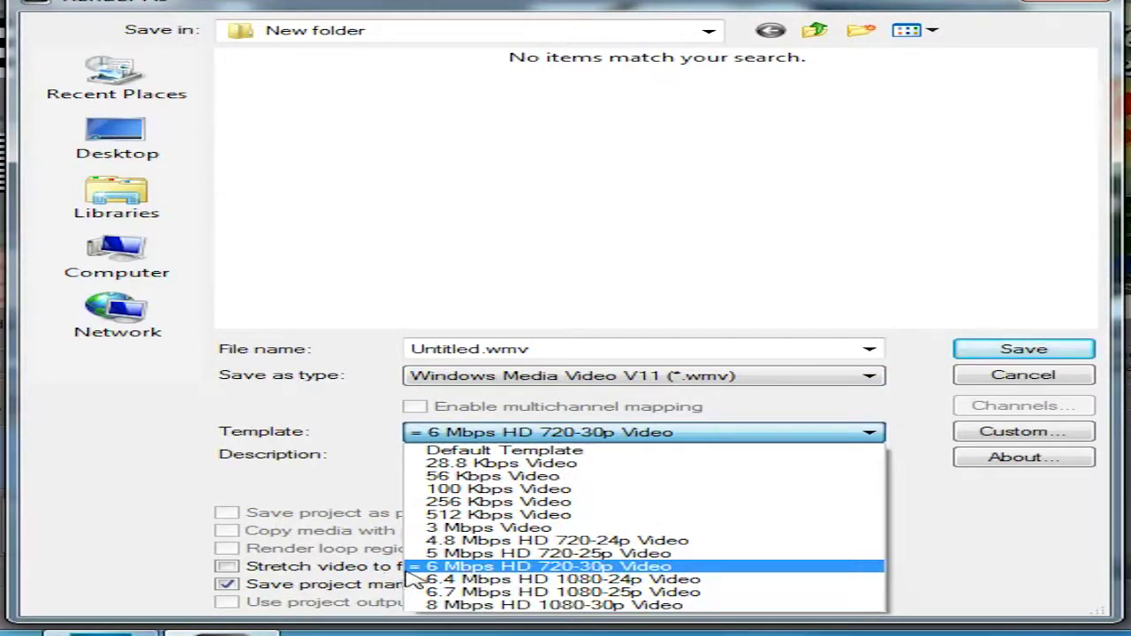
click(671, 568)
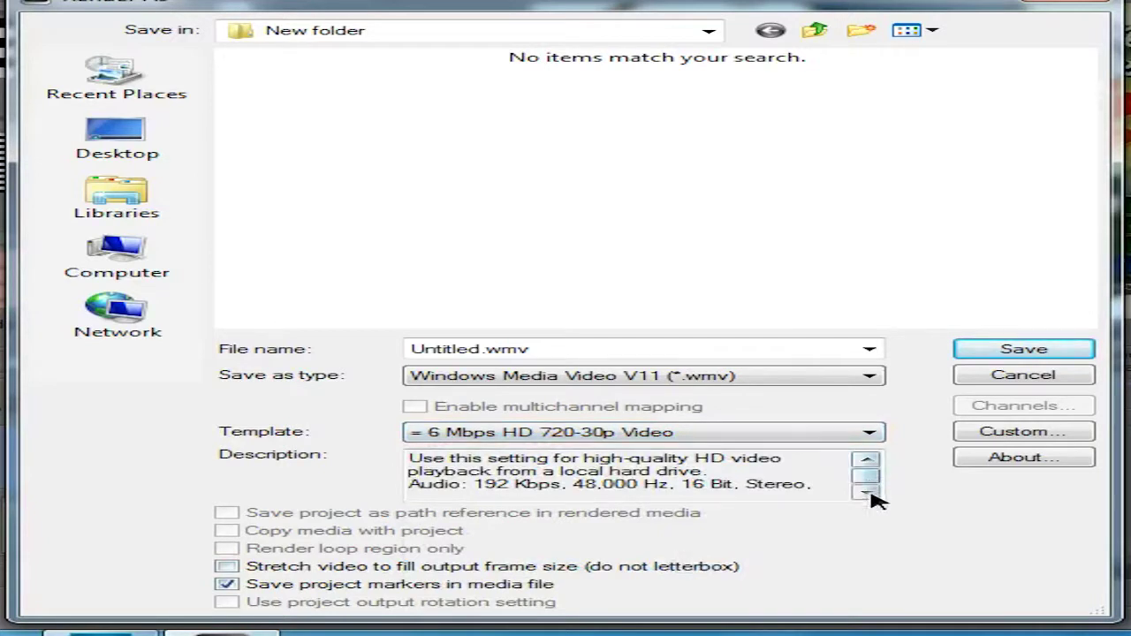
click(437, 433)
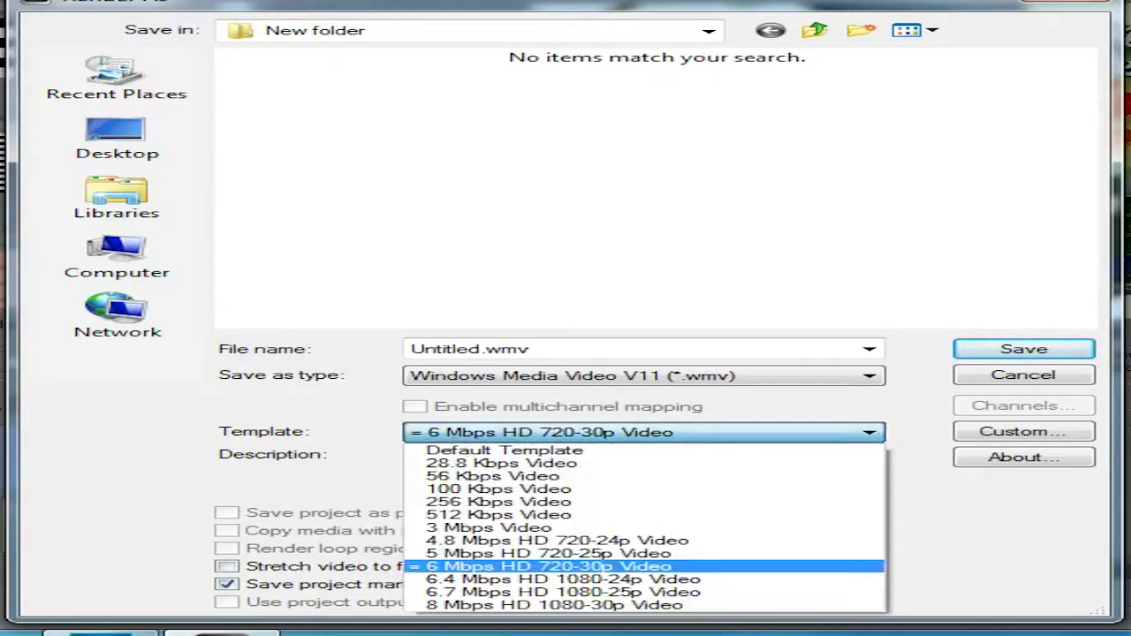
click(1069, 36)
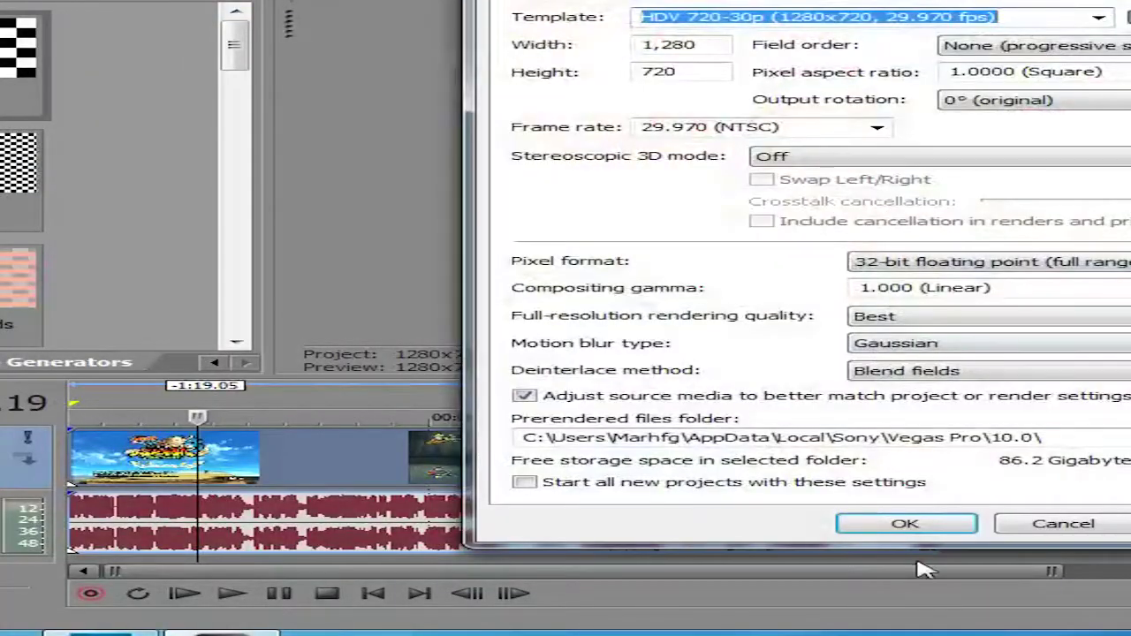
click(902, 524)
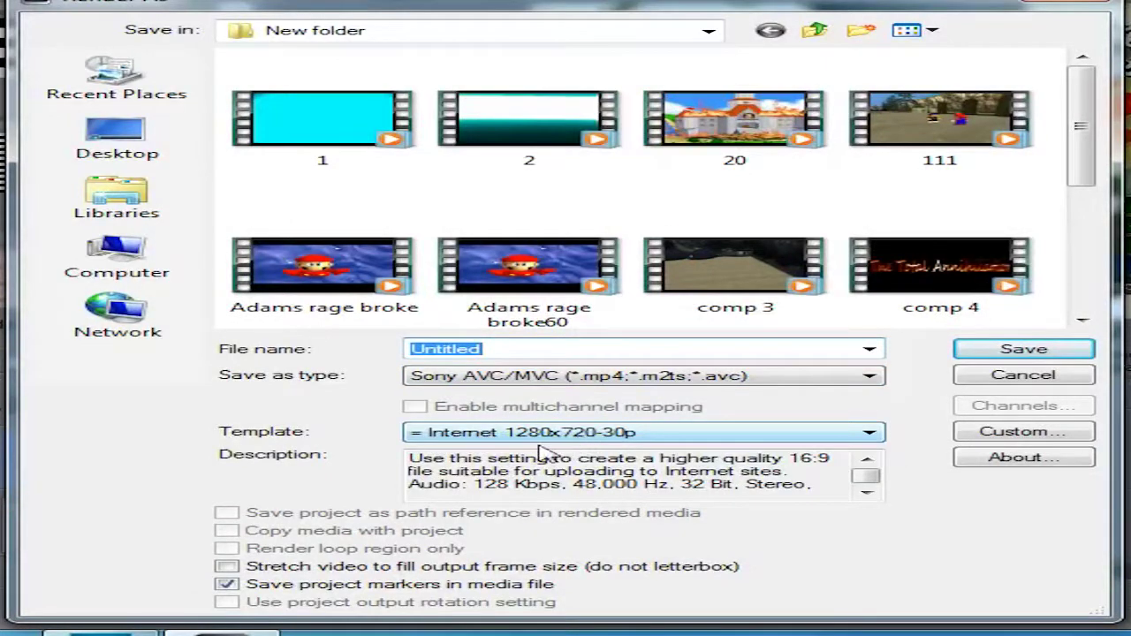
Review the Sony AVC/MVC render templates in Render As and set the output format to Windows Media Video V11 (*.wmv)
click(616, 438)
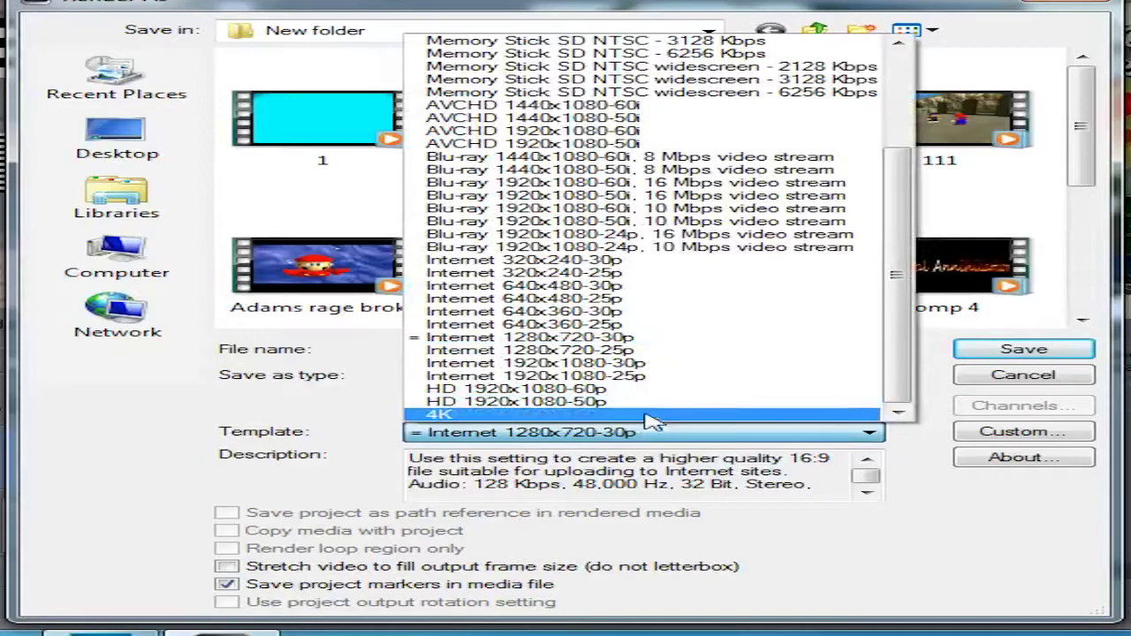
click(649, 446)
click(468, 376)
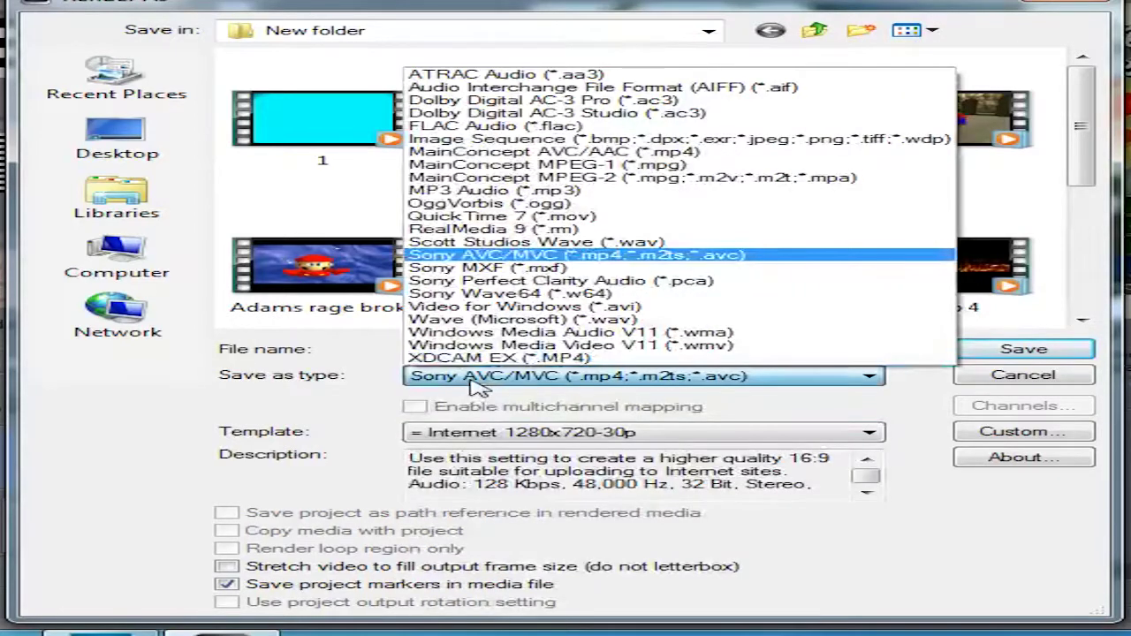
click(490, 346)
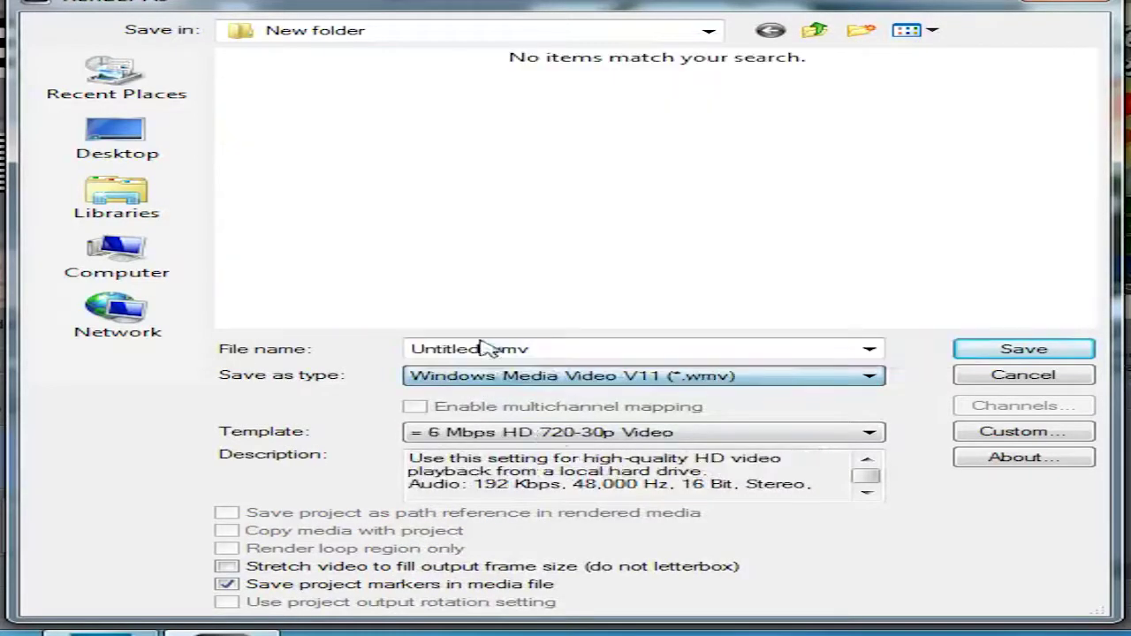
Open the WMV template's custom settings and examine its audio mode, format and attributes options
click(1067, 432)
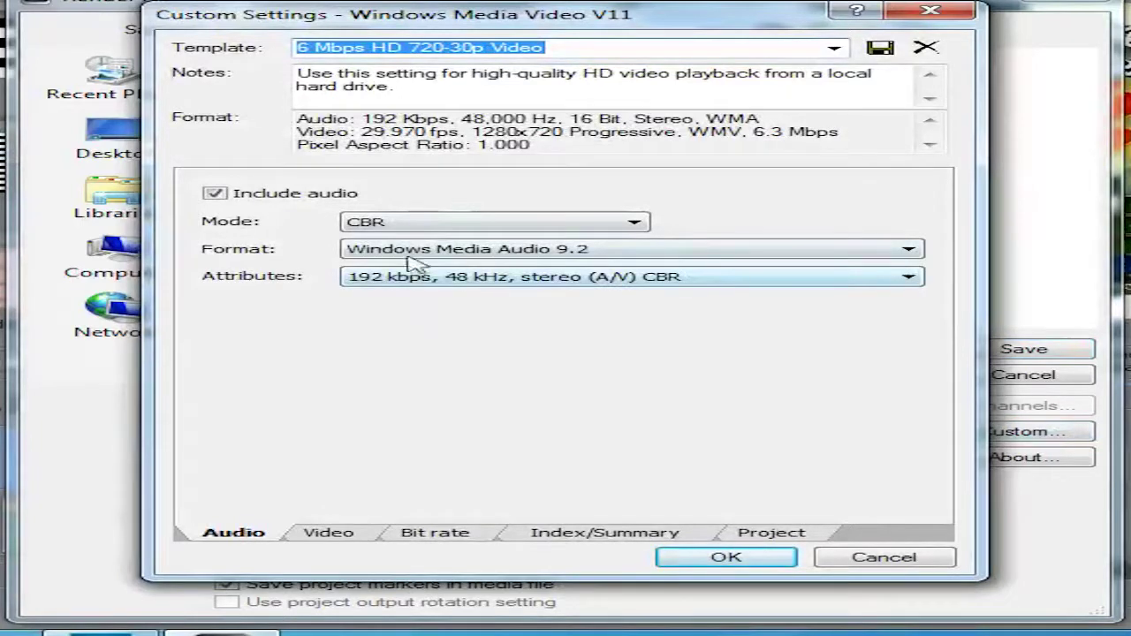
click(412, 227)
click(412, 227)
click(424, 250)
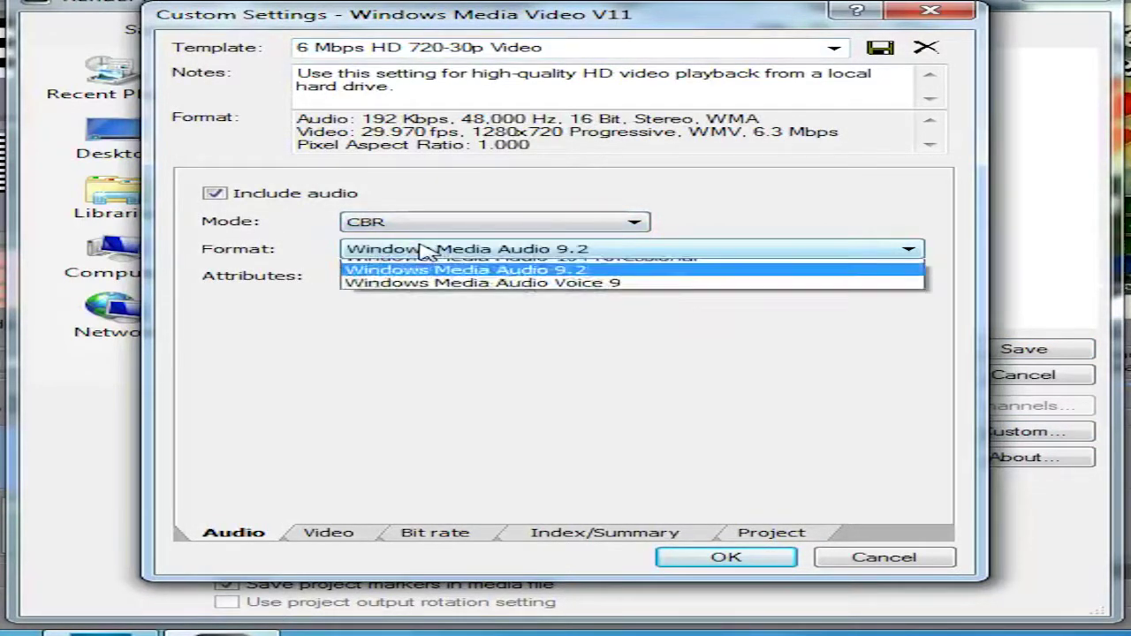
click(424, 250)
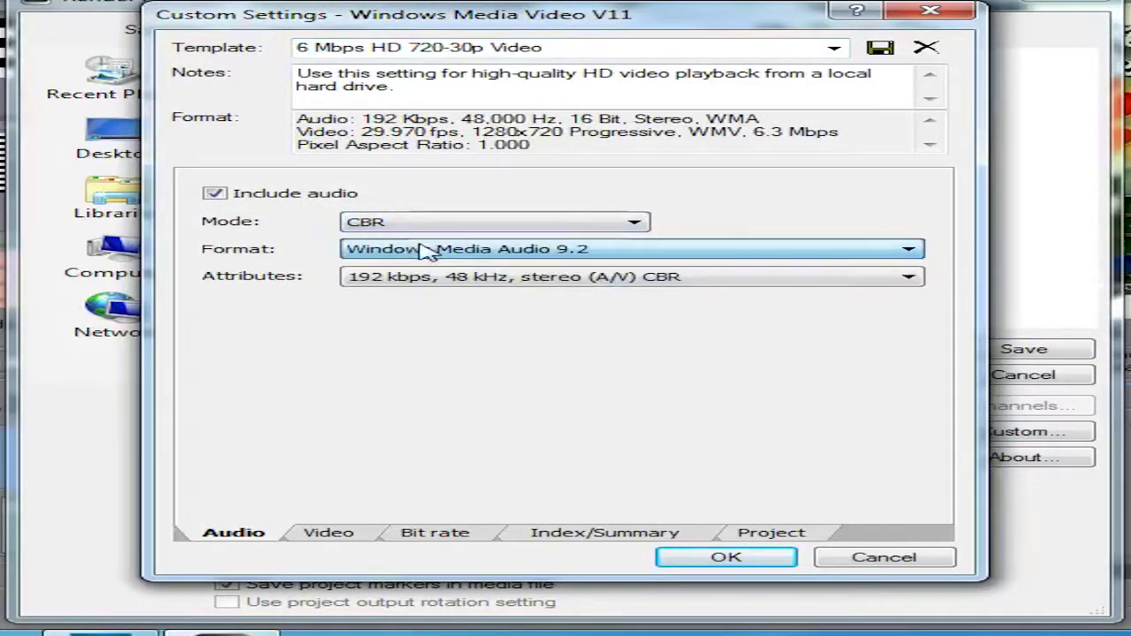
click(426, 287)
click(309, 304)
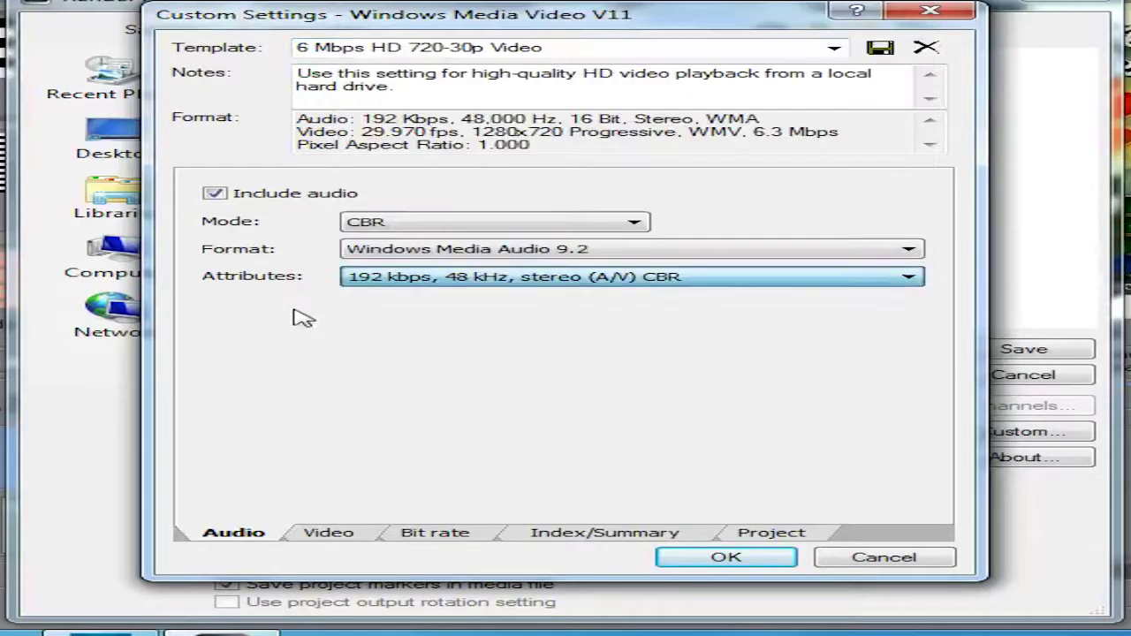
Examine the mode, format and image size options in the WMV template's video settings
click(348, 538)
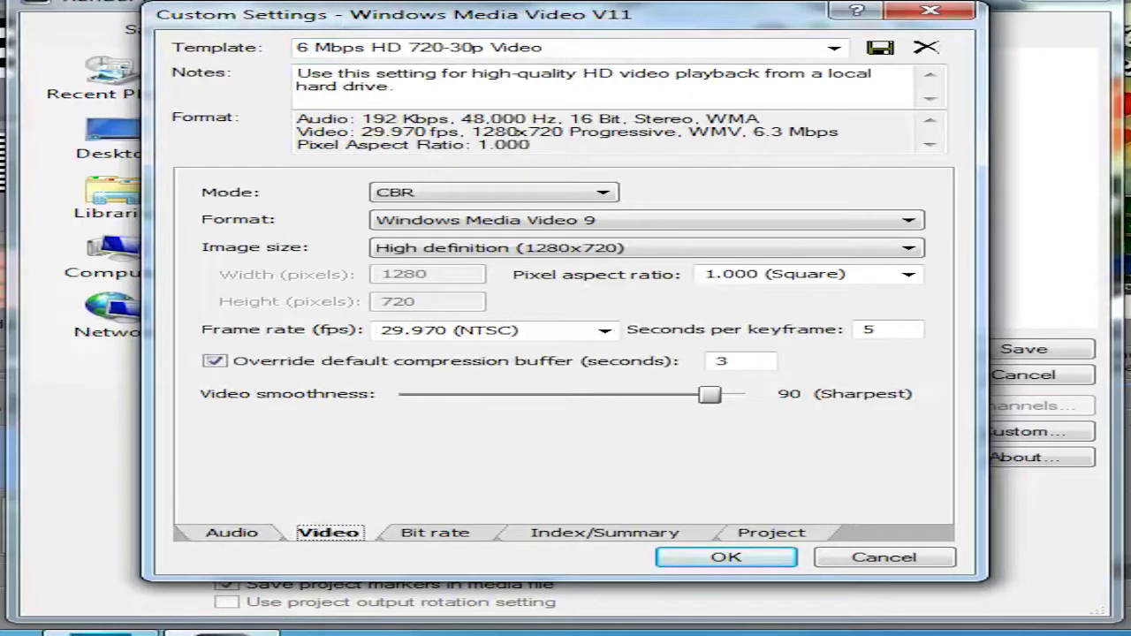
click(499, 201)
click(499, 202)
click(505, 222)
click(512, 221)
click(527, 253)
click(541, 256)
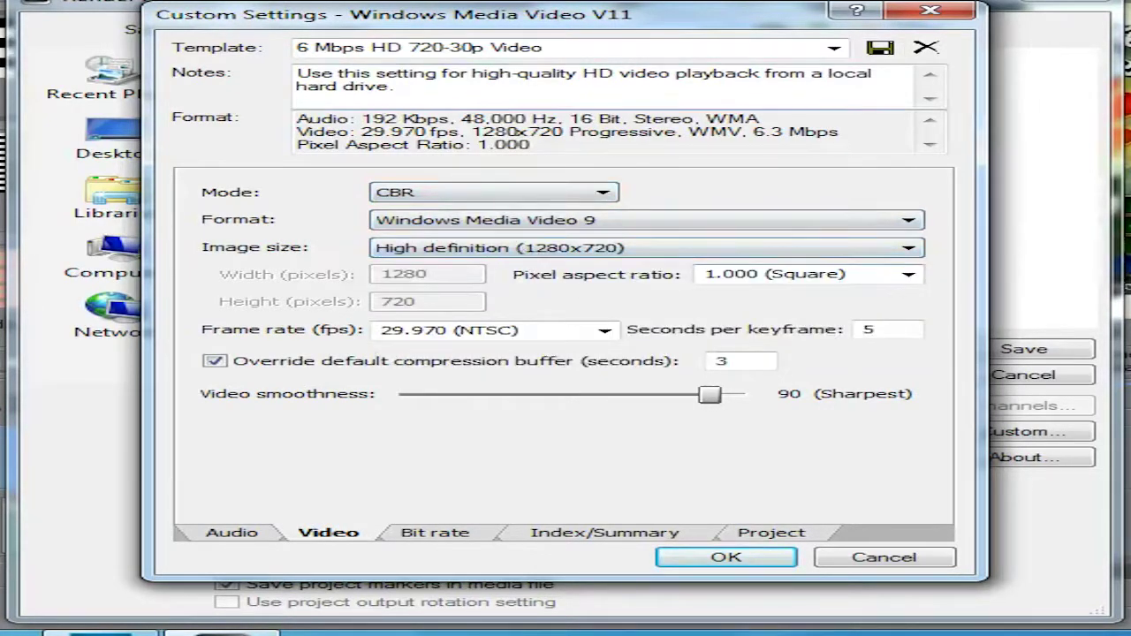
Set the WMV template's image size to Custom with a width of 720 and a height of 480 pixels
click(380, 250)
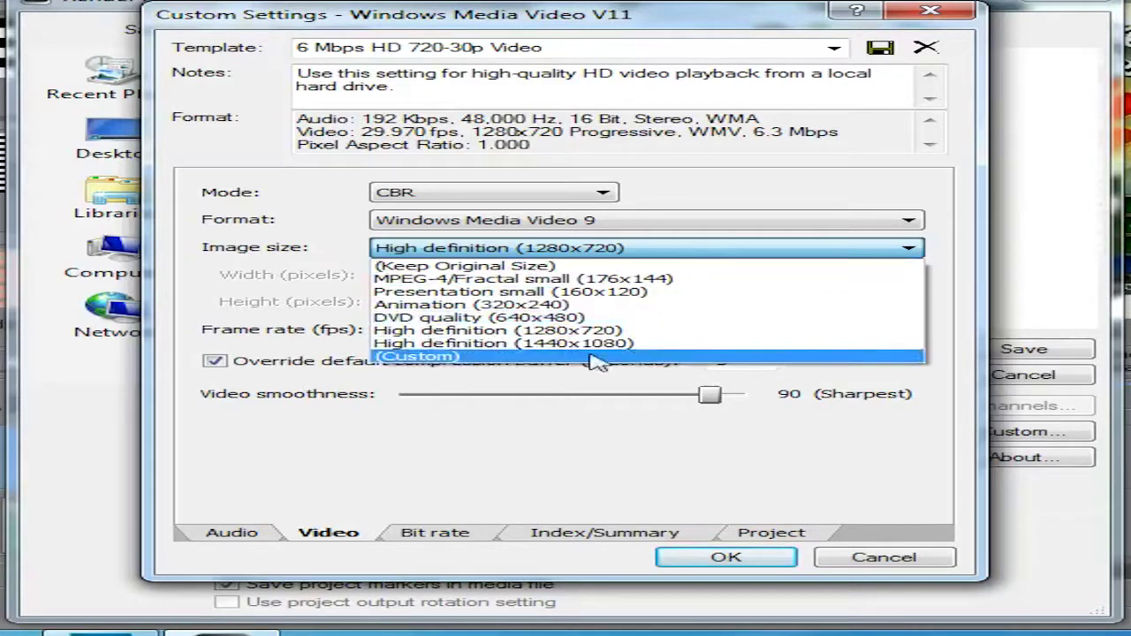
click(642, 357)
key(Tab)
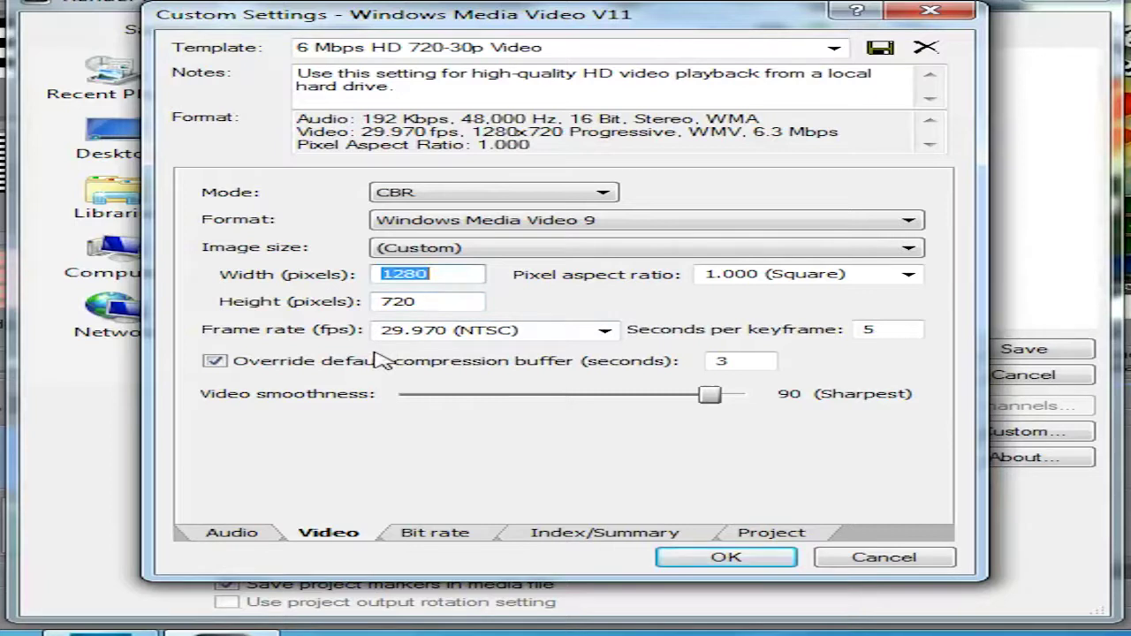
text(720)
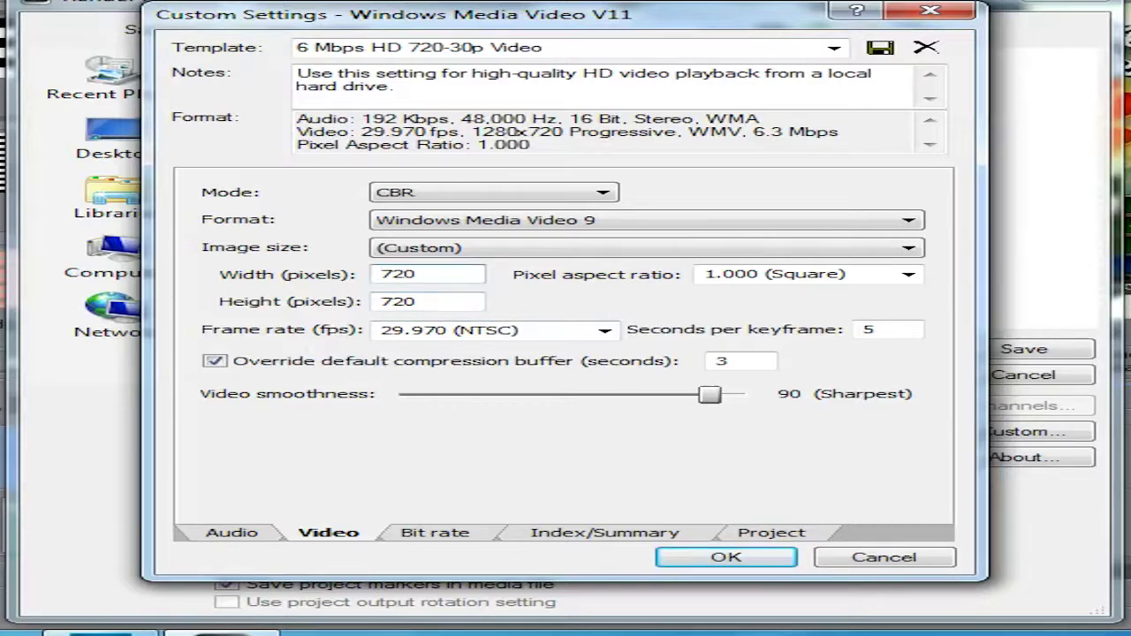
double_click(416, 301)
text(480)
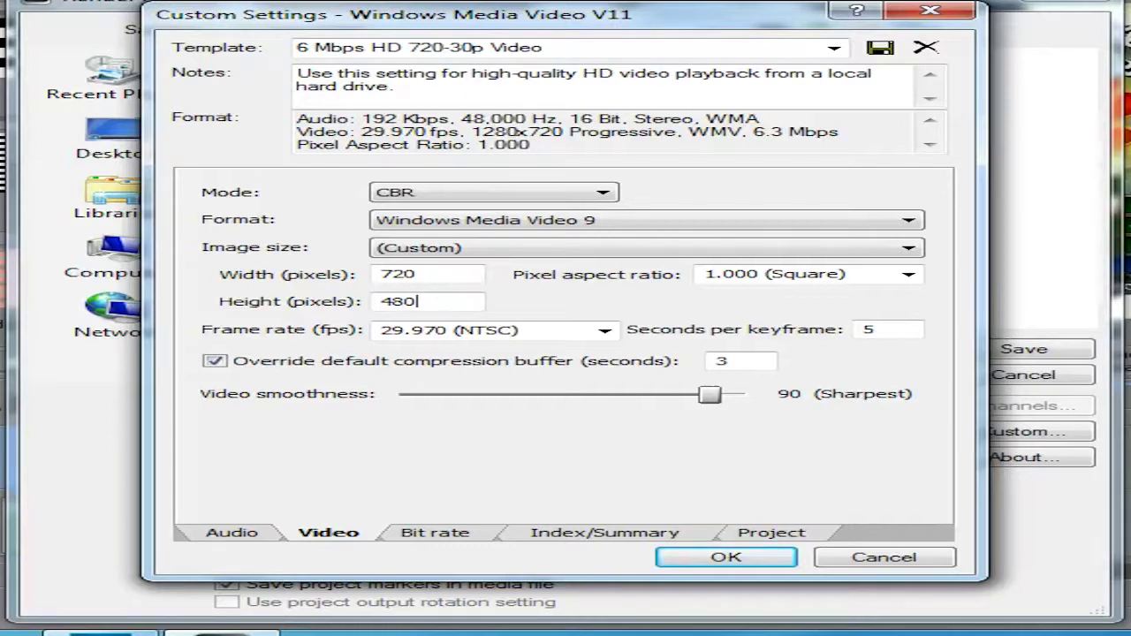
key(Tab)
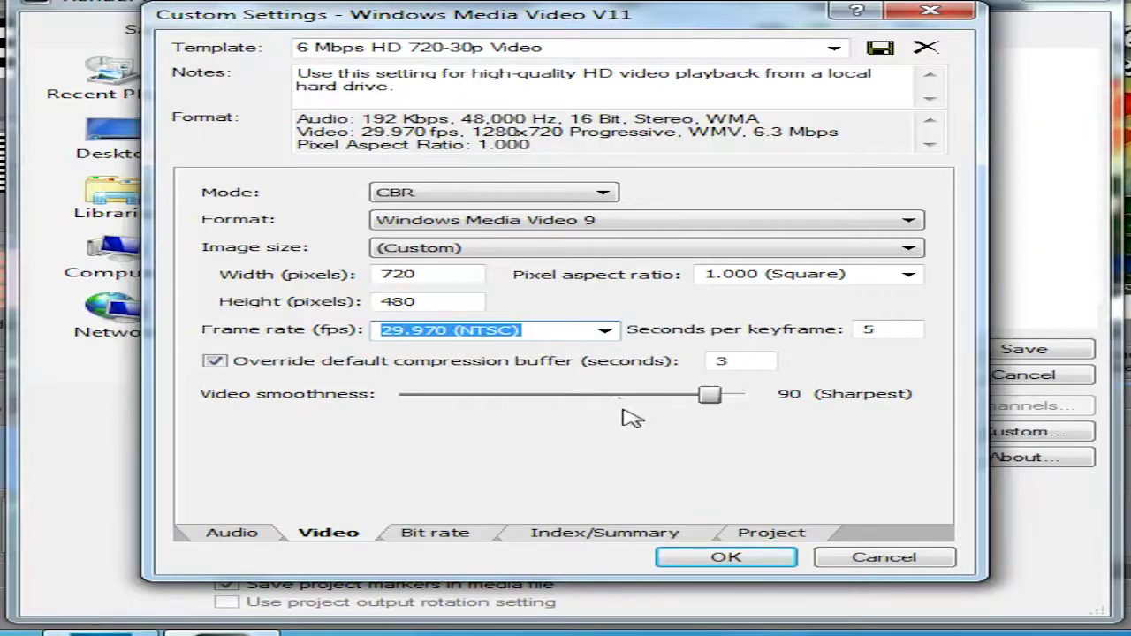
click(530, 331)
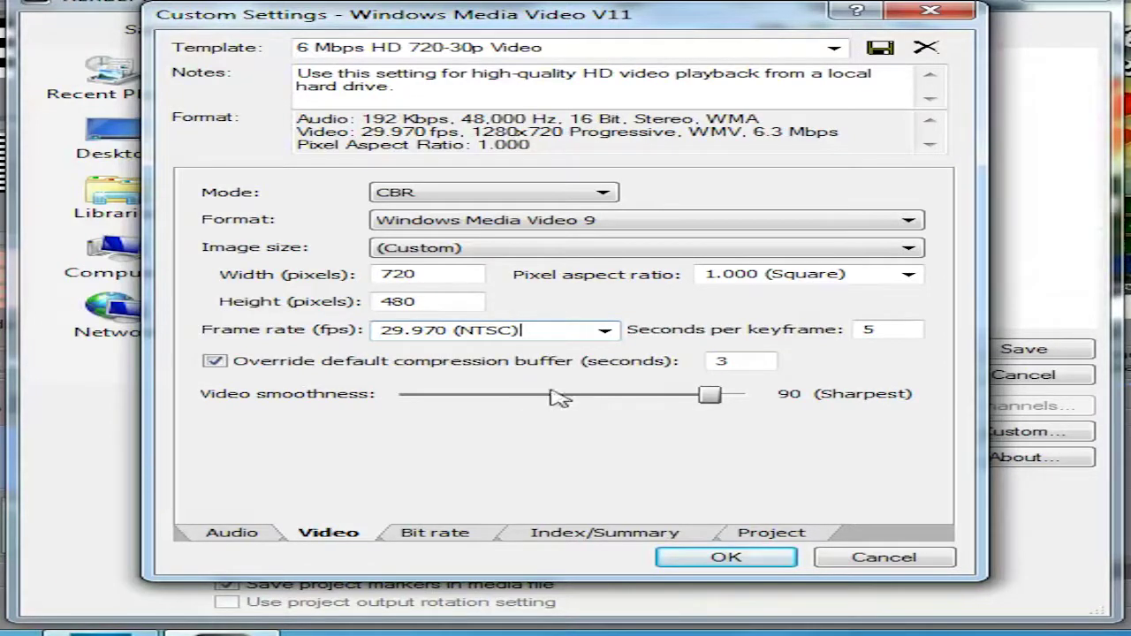
Set the Internet/LAN target bit rate to 8 M, then close the custom settings without applying them
click(404, 538)
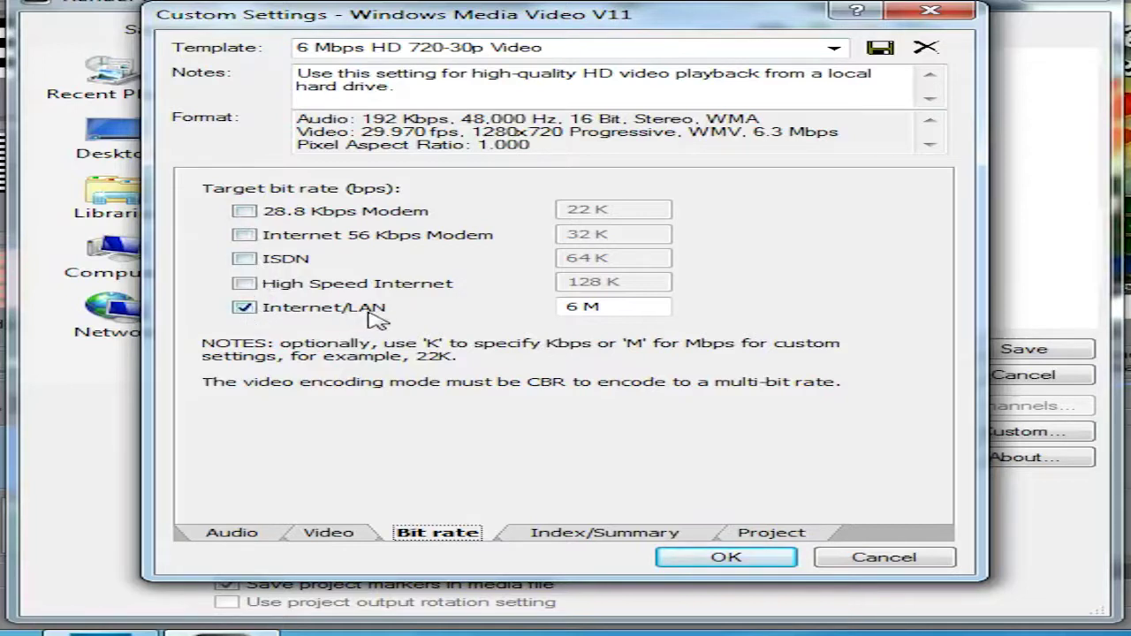
click(632, 306)
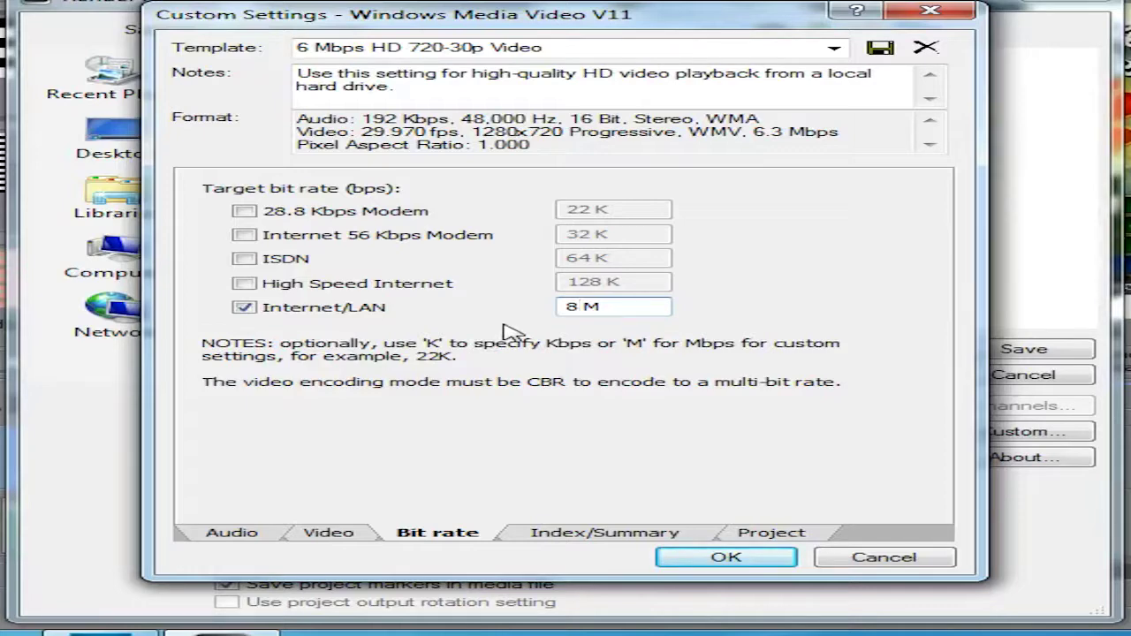
click(832, 559)
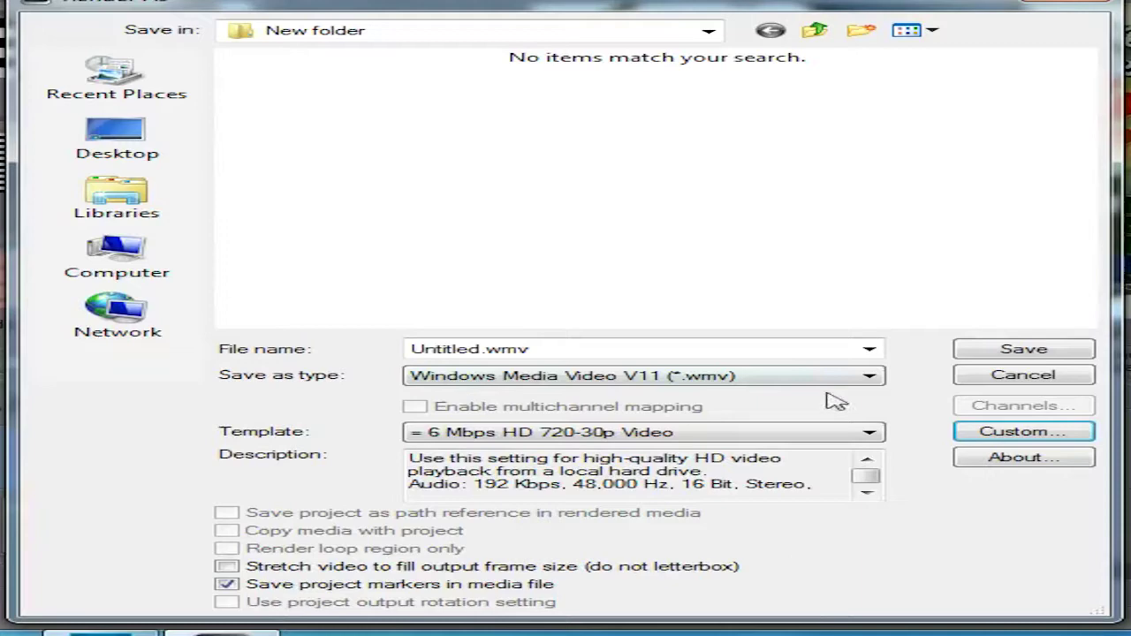
Reopen the WMV custom settings, set the video rendering quality to Best, and cancel the dialog
click(1023, 431)
click(611, 532)
click(749, 534)
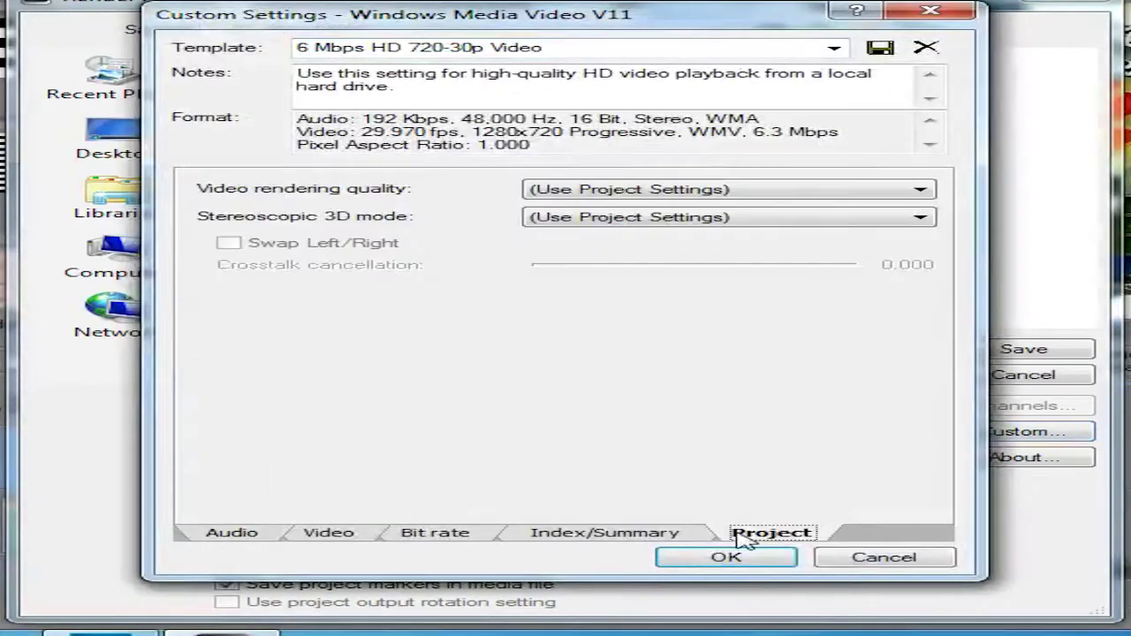
click(677, 195)
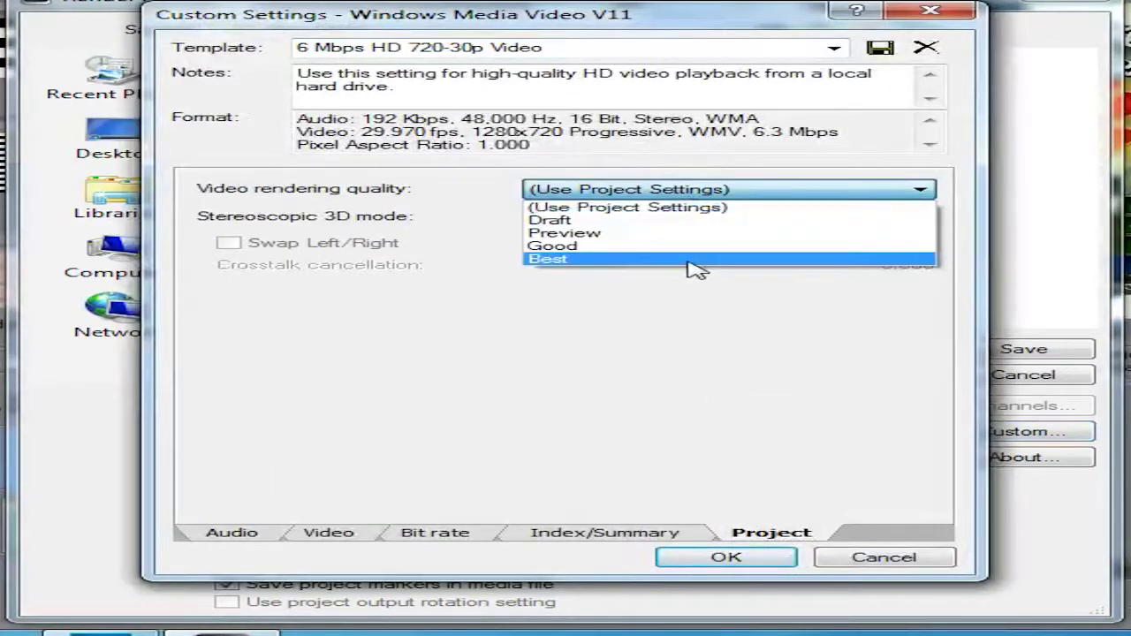
click(689, 260)
click(669, 185)
click(669, 187)
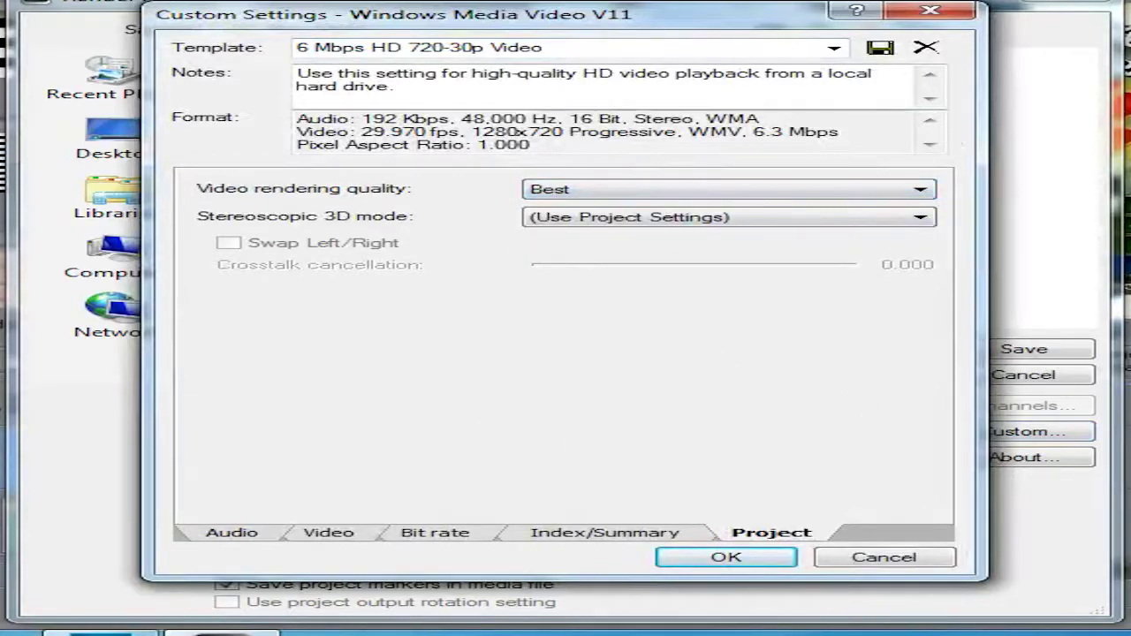
click(899, 558)
Set the render file type to MainConcept AVC/AAC (*.mp4) and review its available templates
click(693, 432)
click(696, 380)
click(696, 380)
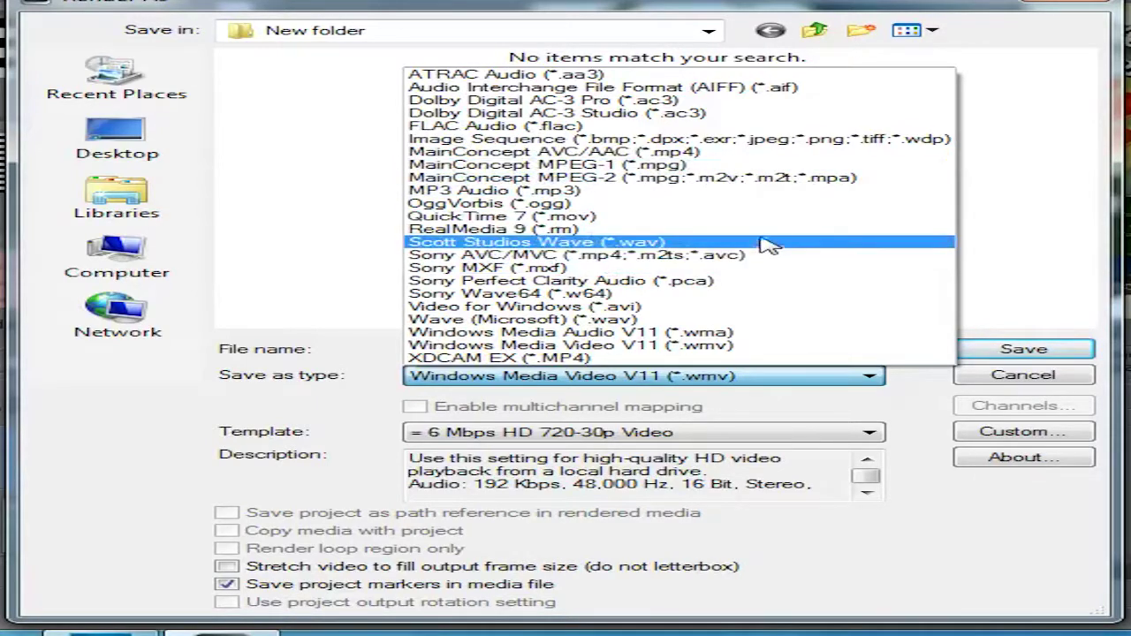
click(681, 156)
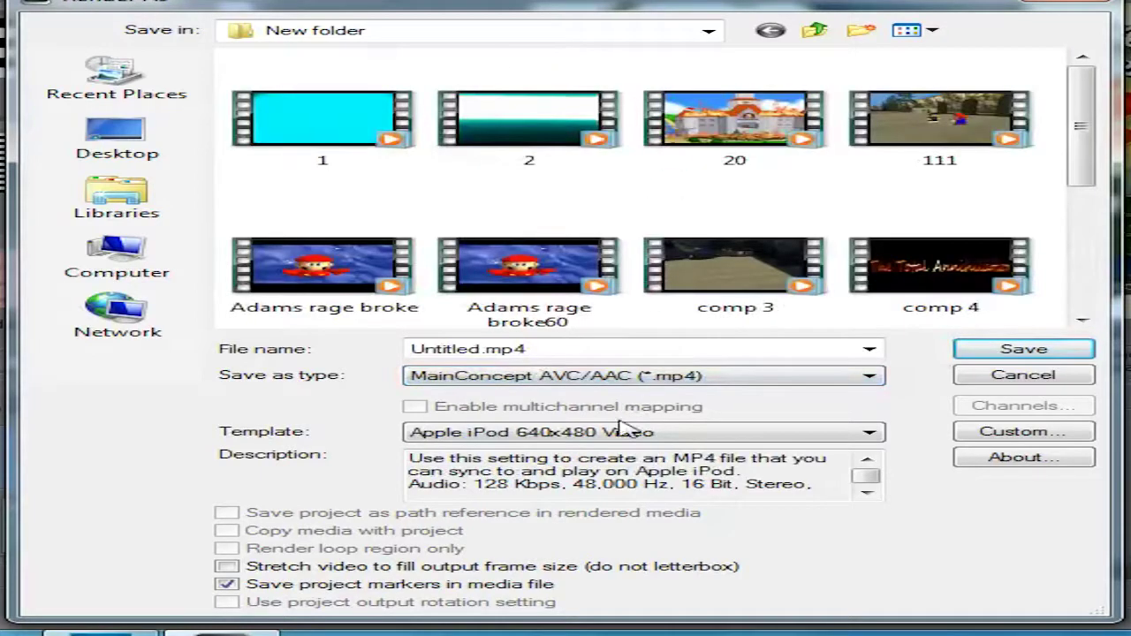
click(622, 431)
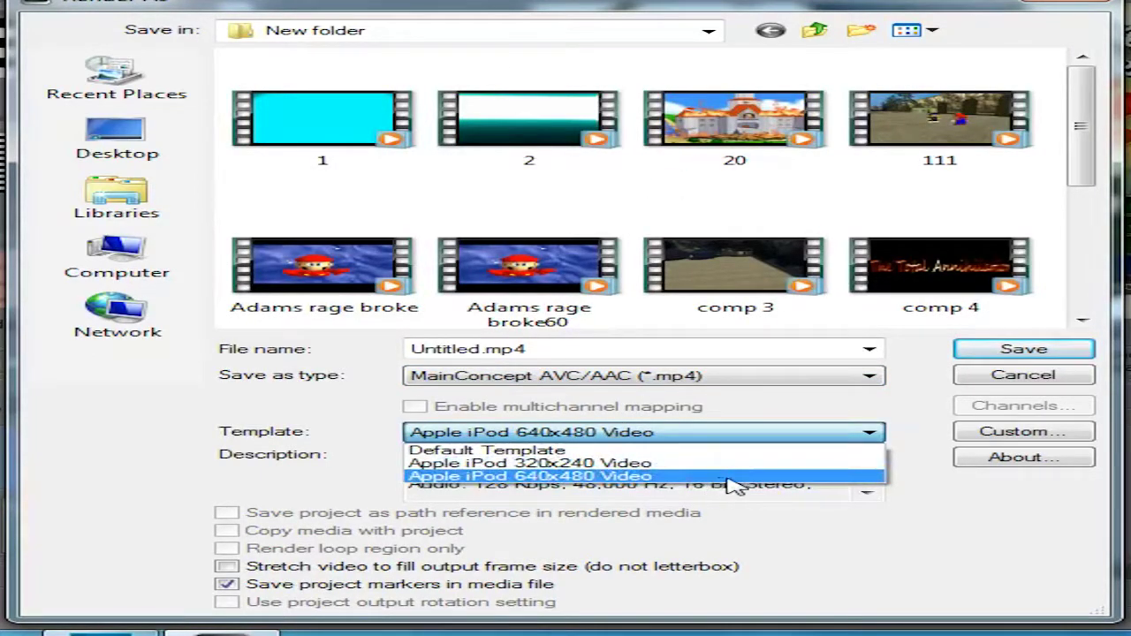
click(707, 382)
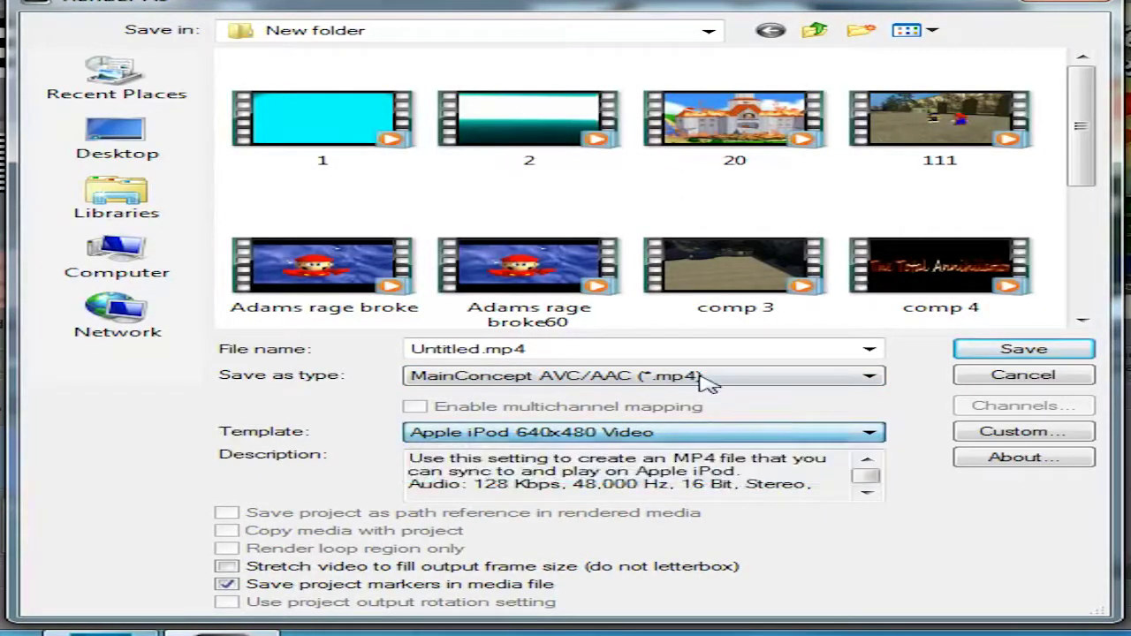
Change the render file type to Sony AVC/MVC (*.mp4;*.m2ts;*.avc) and open its custom settings
click(707, 381)
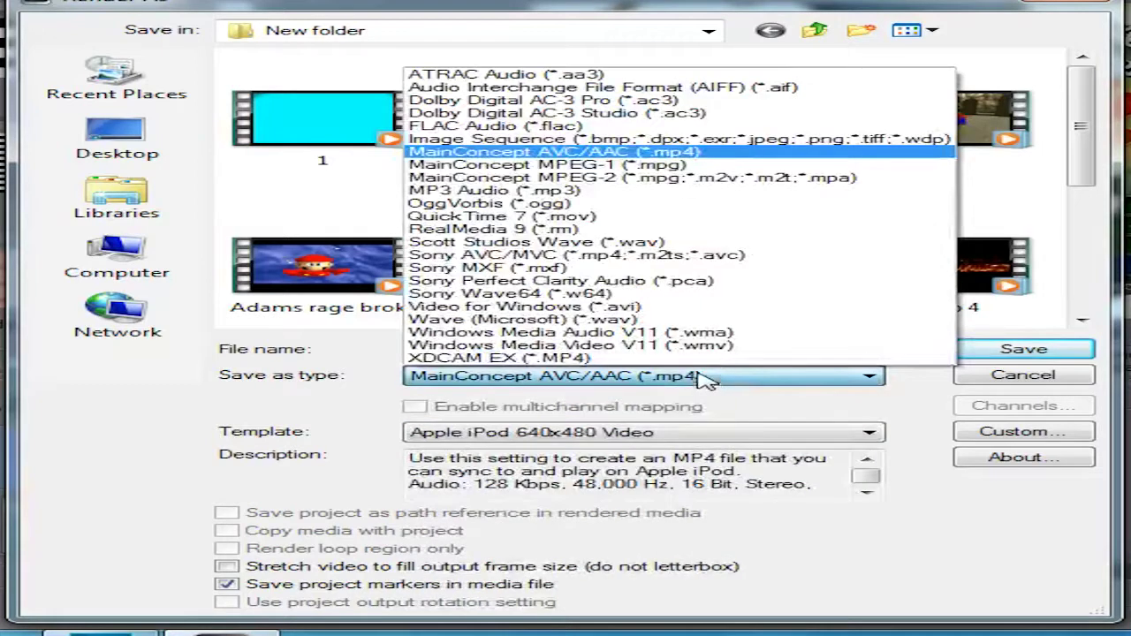
click(707, 256)
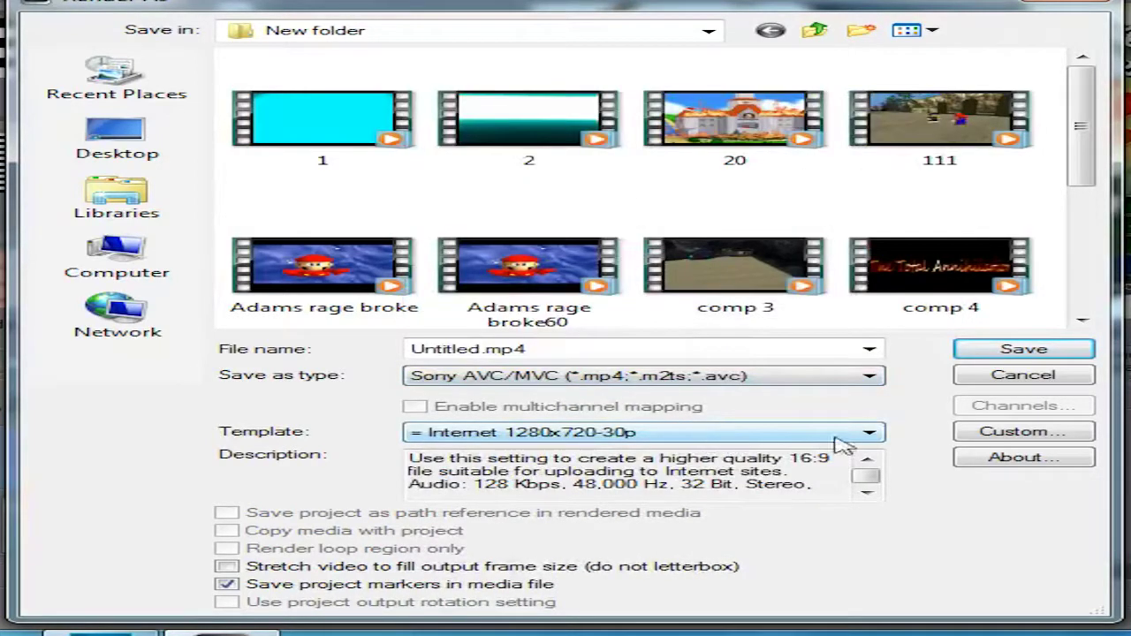
click(989, 437)
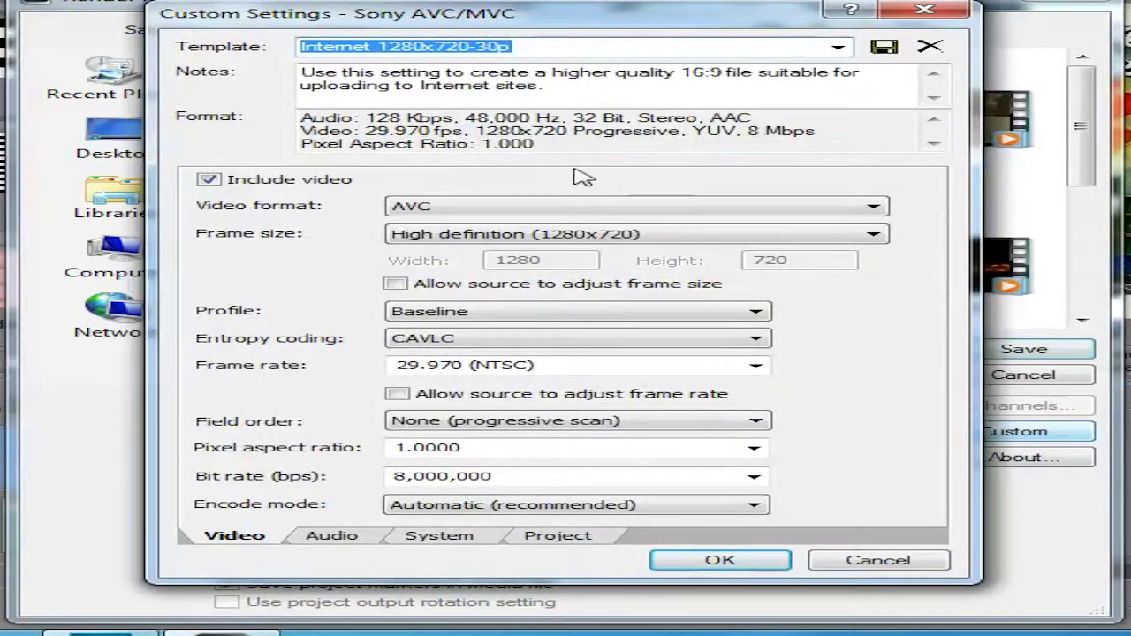
Examine the video format, frame size, source adjustment and pixel aspect ratio options of the Sony AVC template
click(555, 206)
click(553, 221)
click(548, 234)
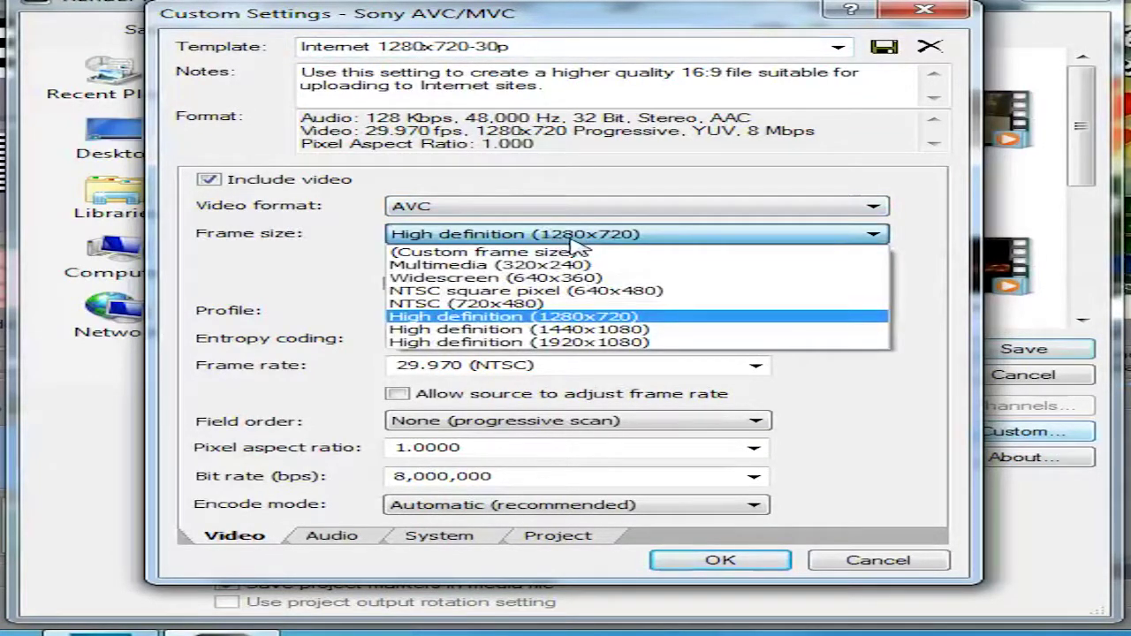
click(573, 237)
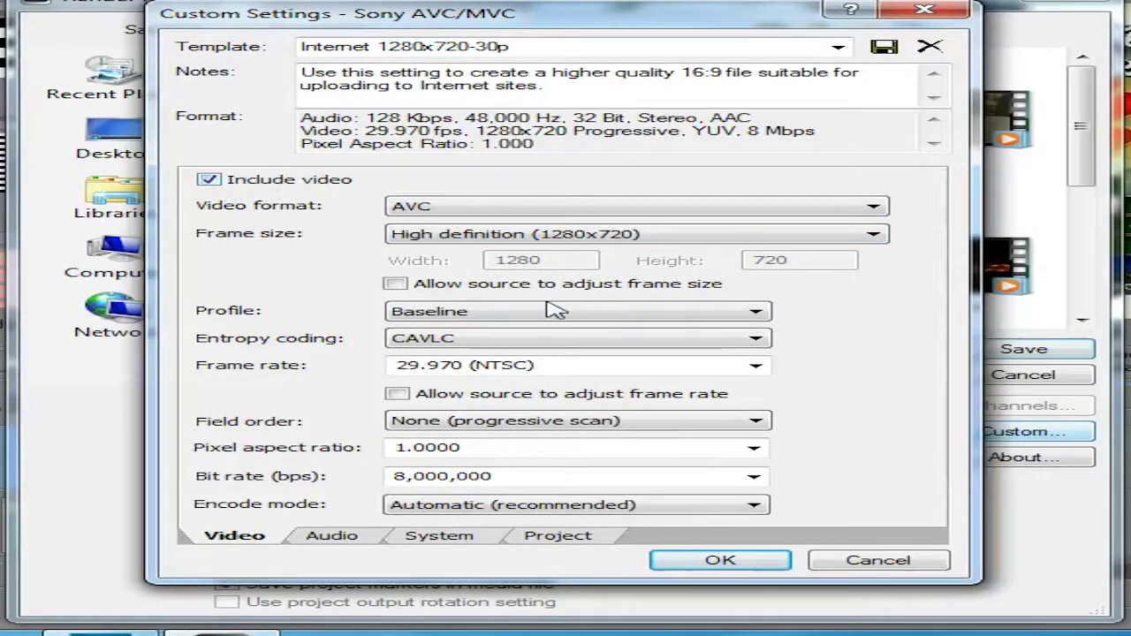
click(464, 290)
click(464, 290)
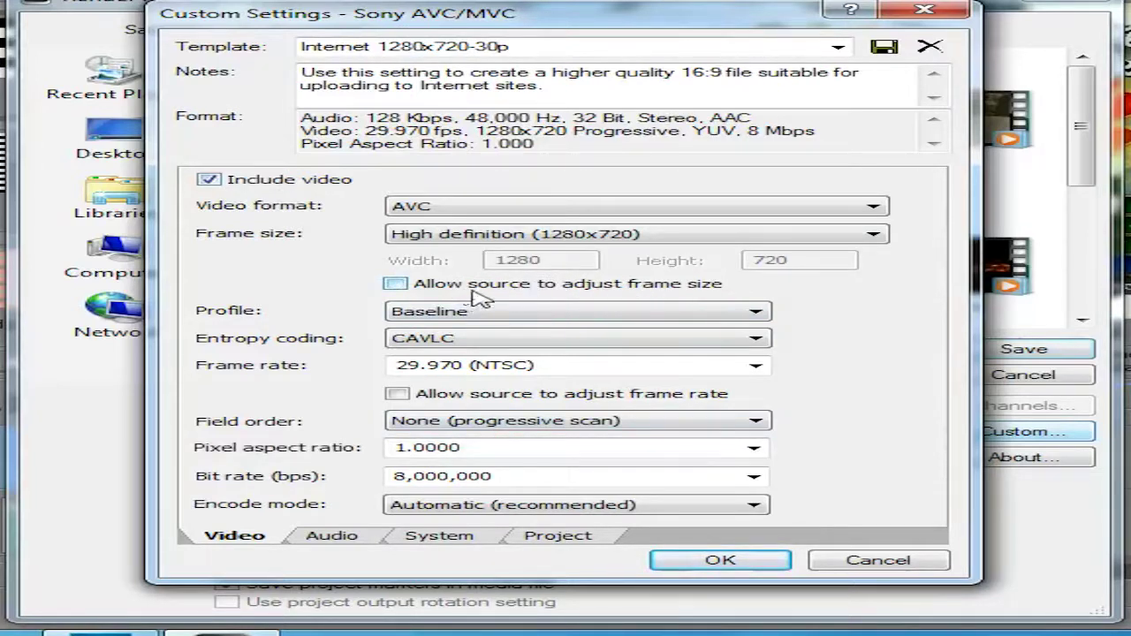
click(761, 450)
click(769, 453)
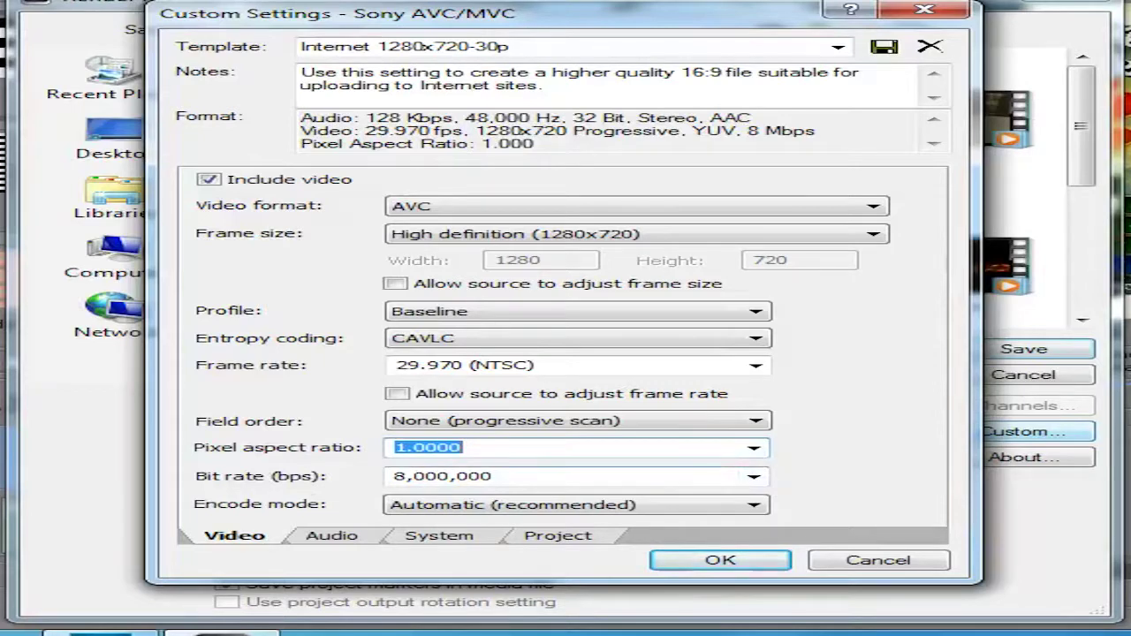
Examine the video bit rate value and the encode mode options in the Sony AVC settings
key(Tab)
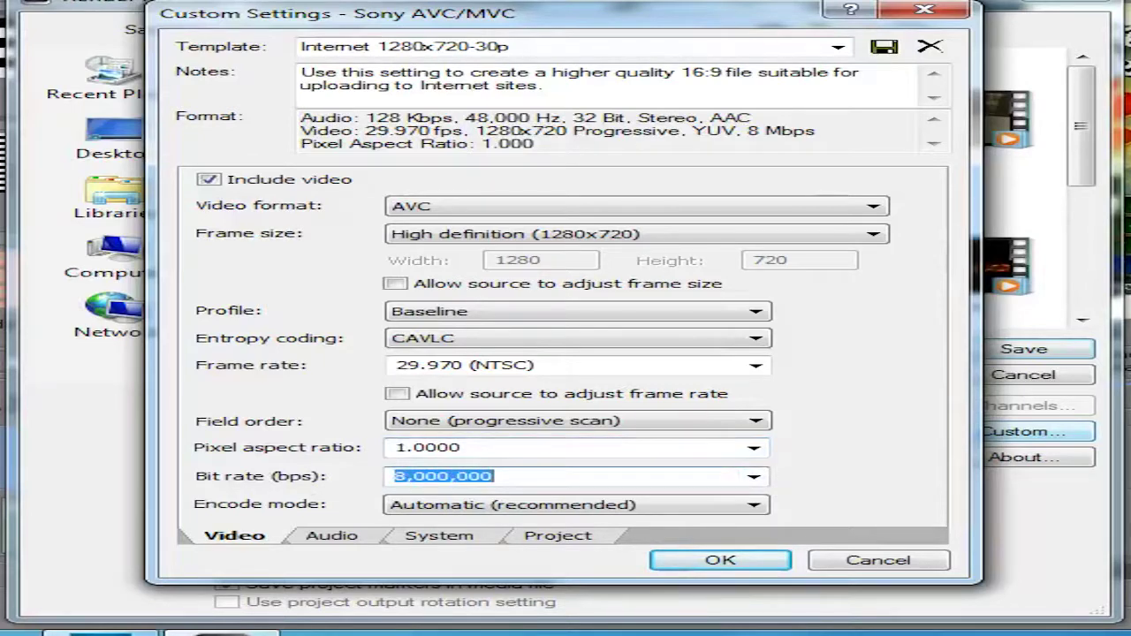
key(End)
key(shift+Left)
key(shift+Left)
key(shift+Left)
key(shift+Left)
key(Left)
key(Left)
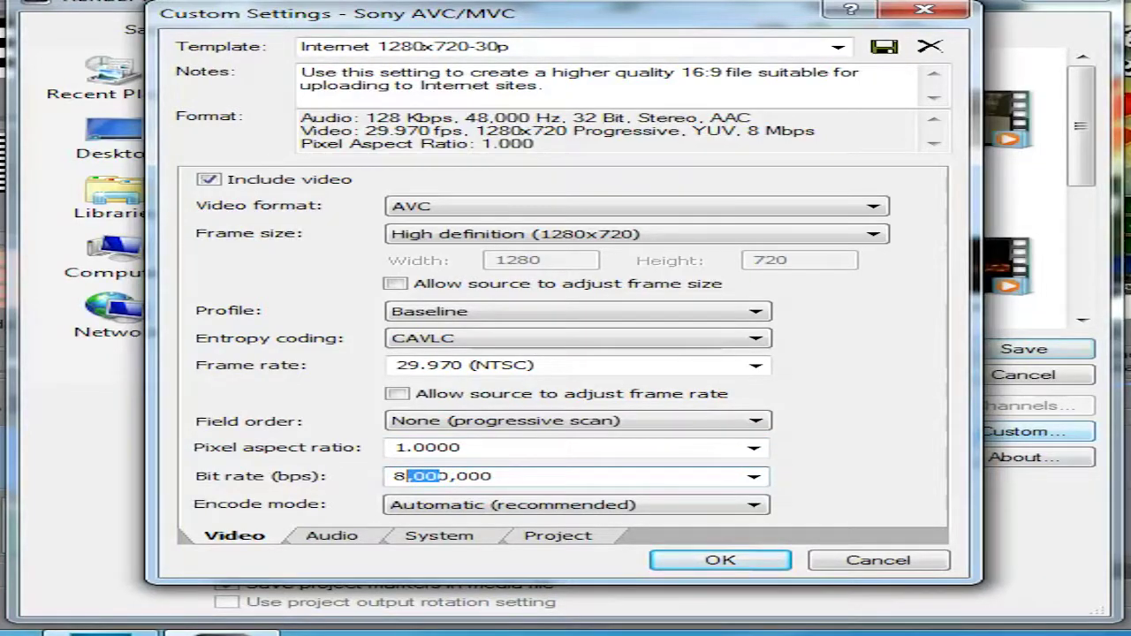
double_click(398, 477)
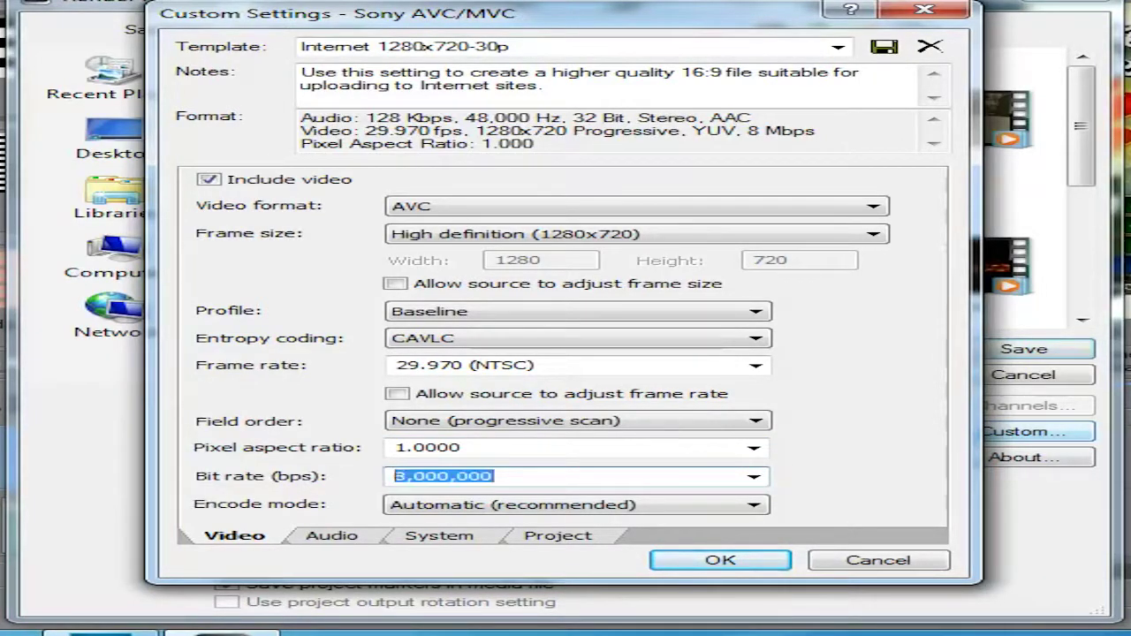
click(396, 476)
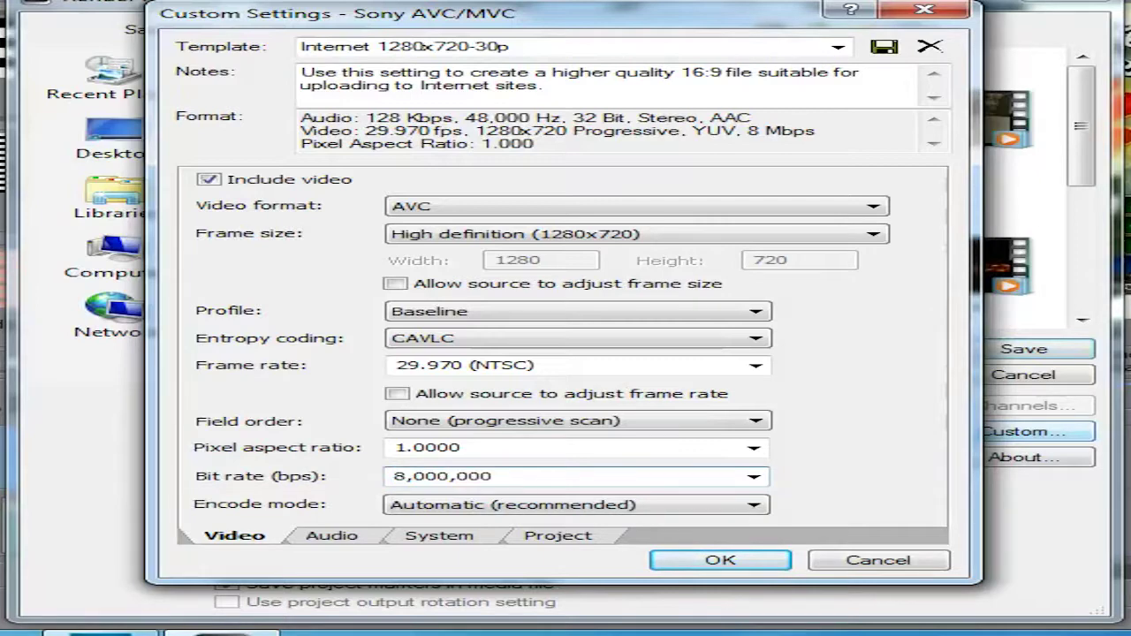
click(477, 512)
click(459, 522)
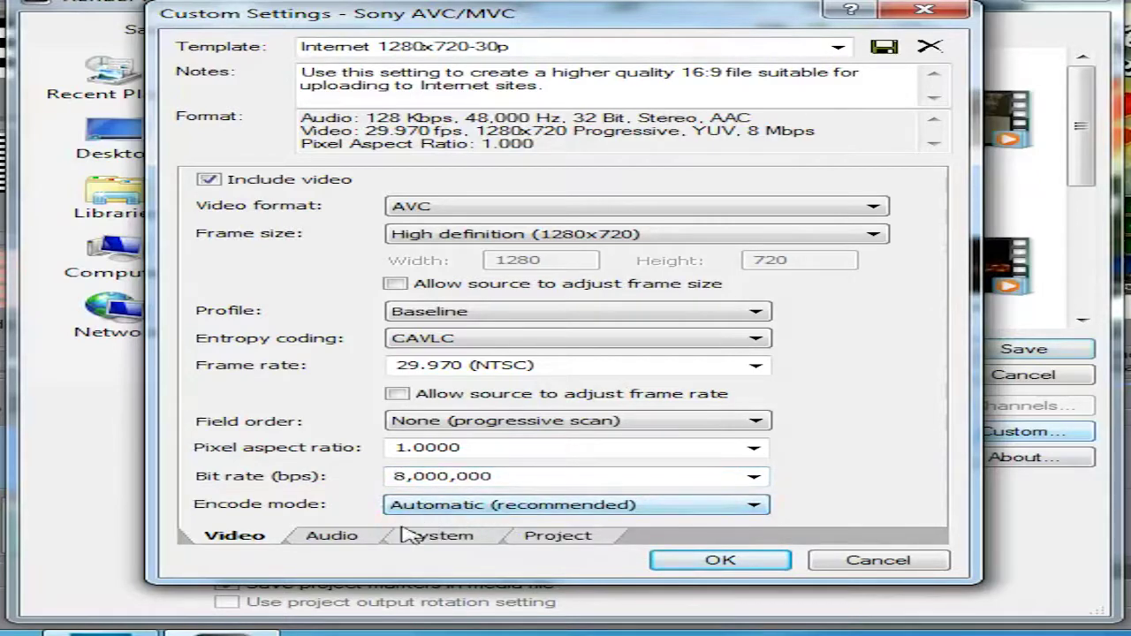
Run the GPU check in the system settings and review the audio settings before returning to the video settings
click(560, 538)
click(468, 541)
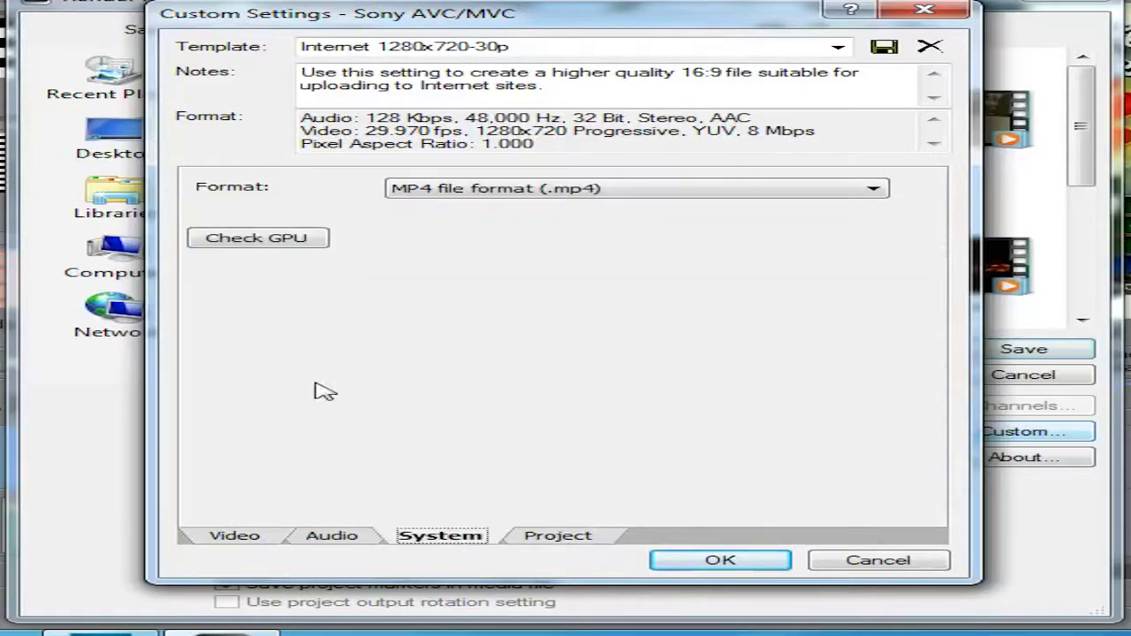
click(244, 243)
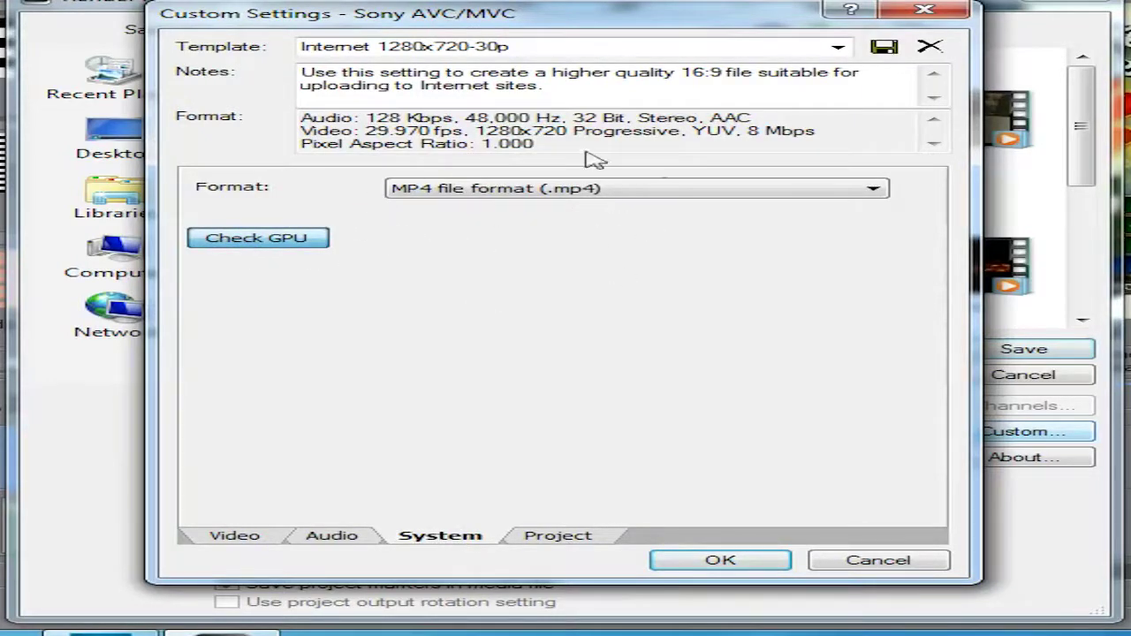
click(332, 536)
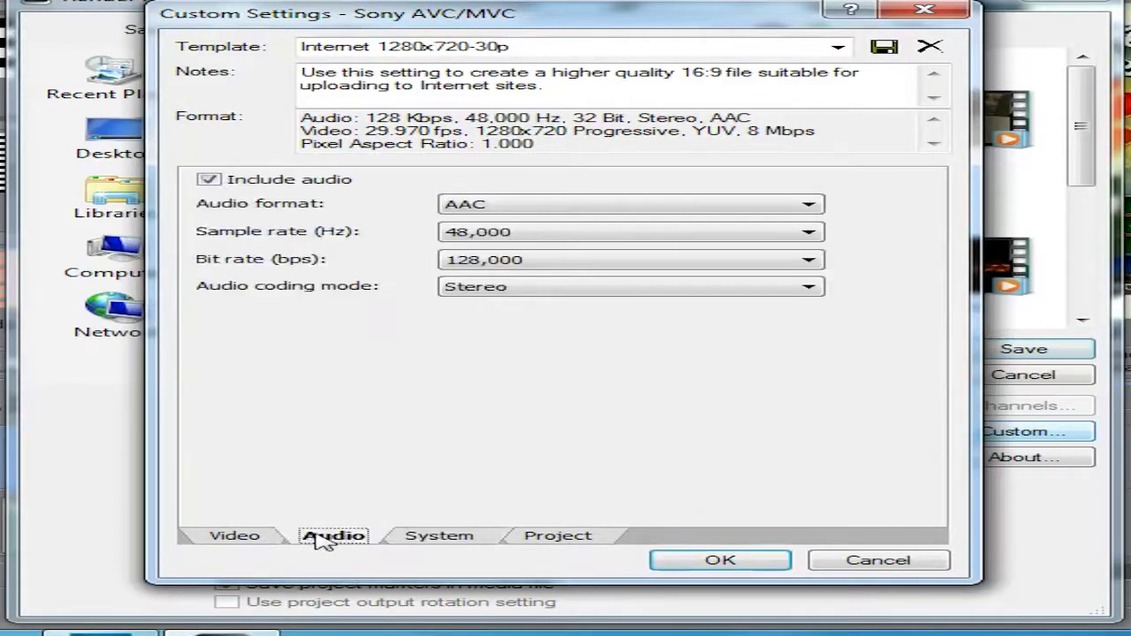
click(235, 536)
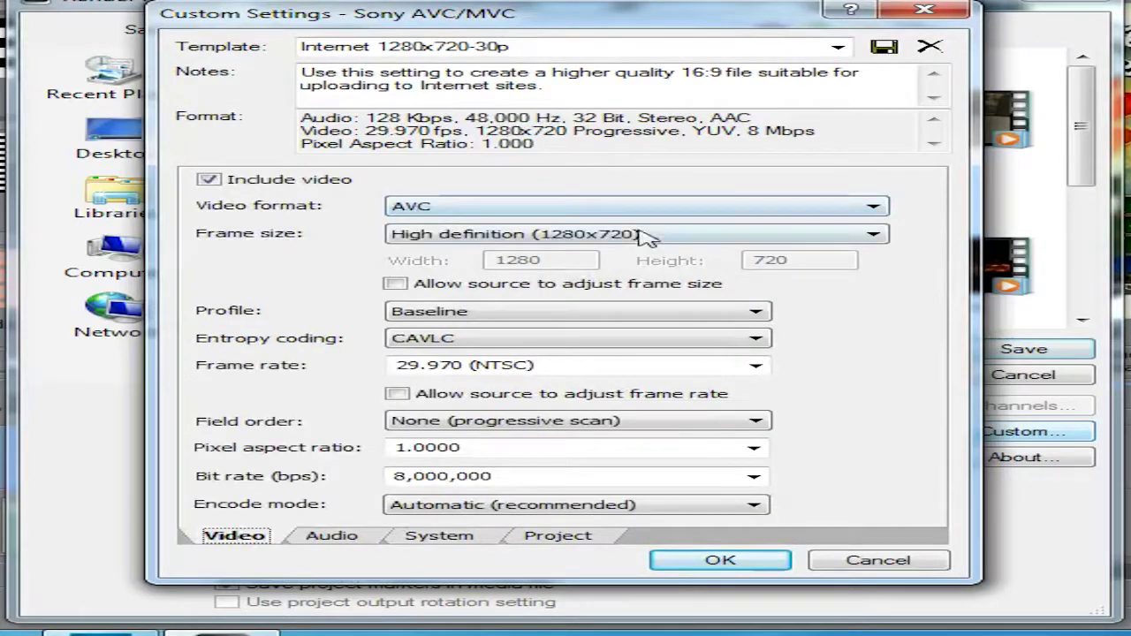
Examine the encoding profile options, keeping the profile on Baseline
click(589, 318)
click(585, 314)
click(585, 314)
click(590, 343)
click(583, 315)
click(579, 328)
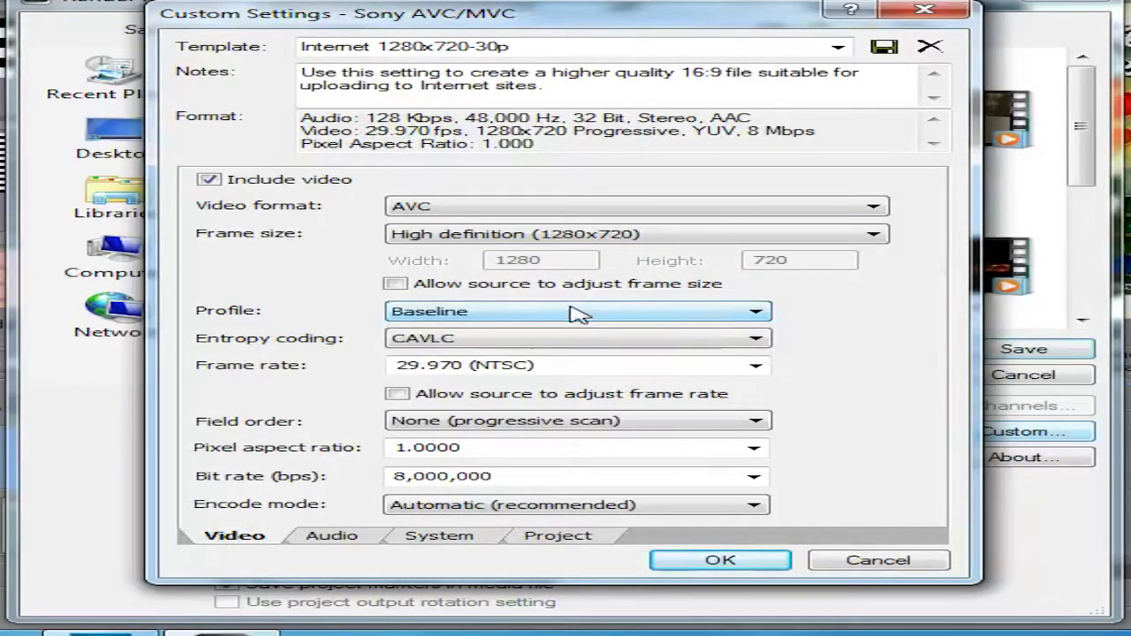
click(660, 318)
click(632, 354)
click(631, 313)
click(619, 329)
click(619, 313)
Try CABAC entropy coding, restore CAVLC, and review the field order setting
click(697, 339)
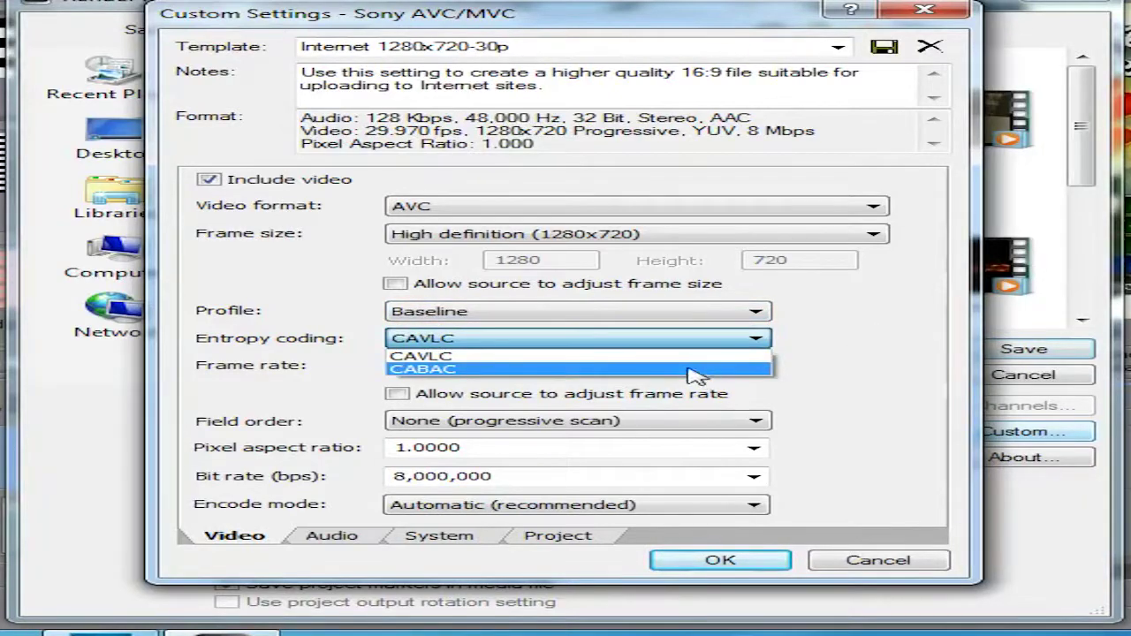
click(695, 369)
click(644, 340)
click(644, 357)
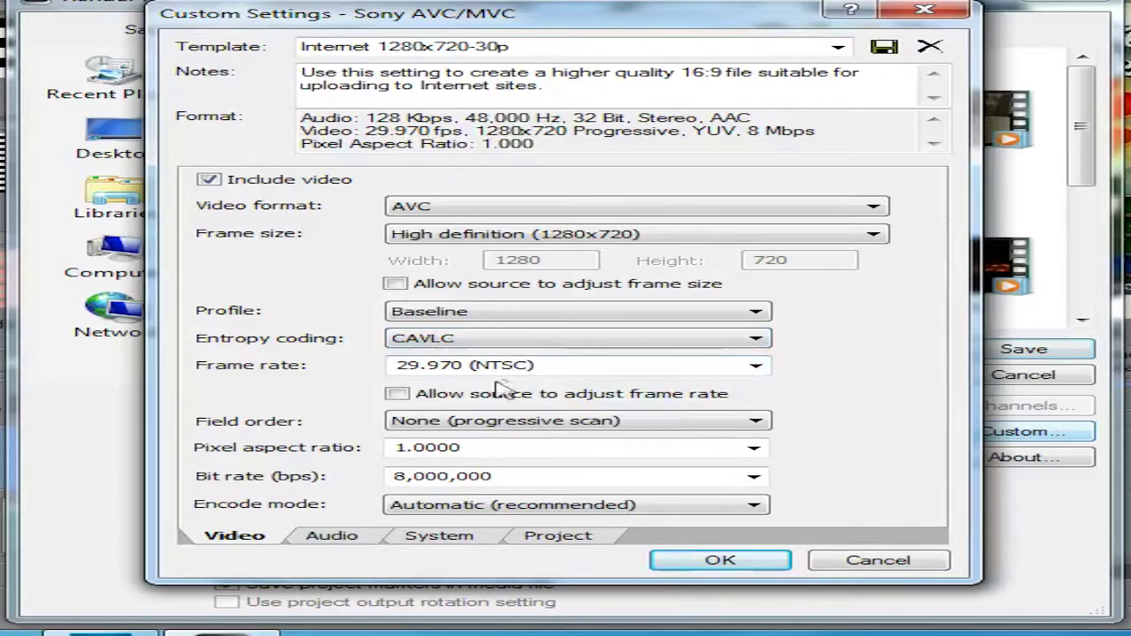
click(511, 424)
click(507, 422)
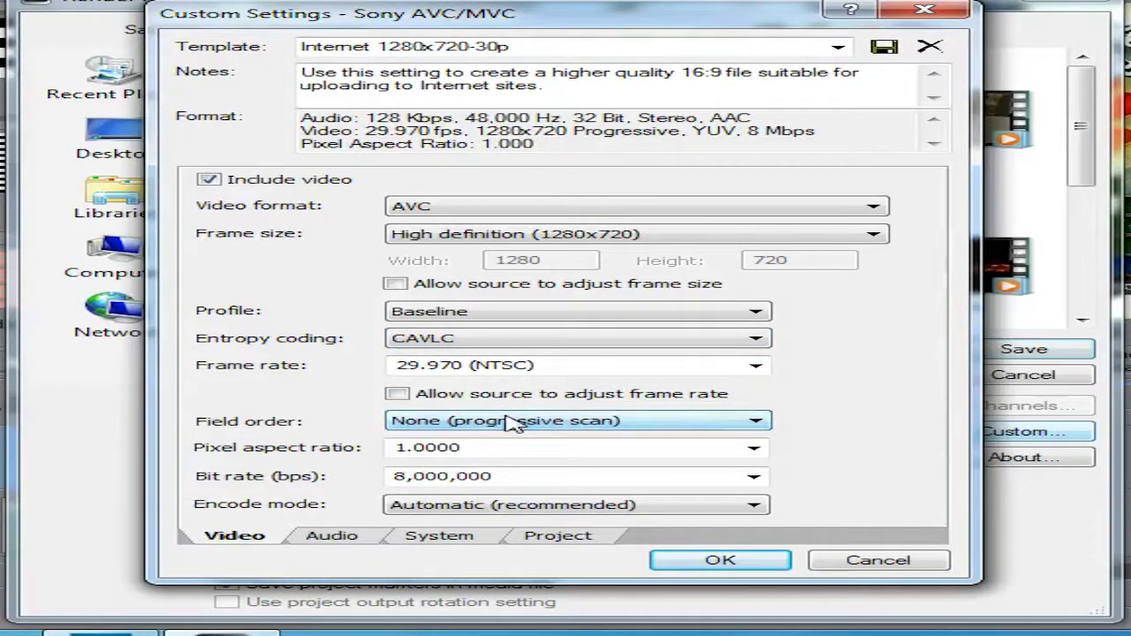
click(389, 424)
click(416, 433)
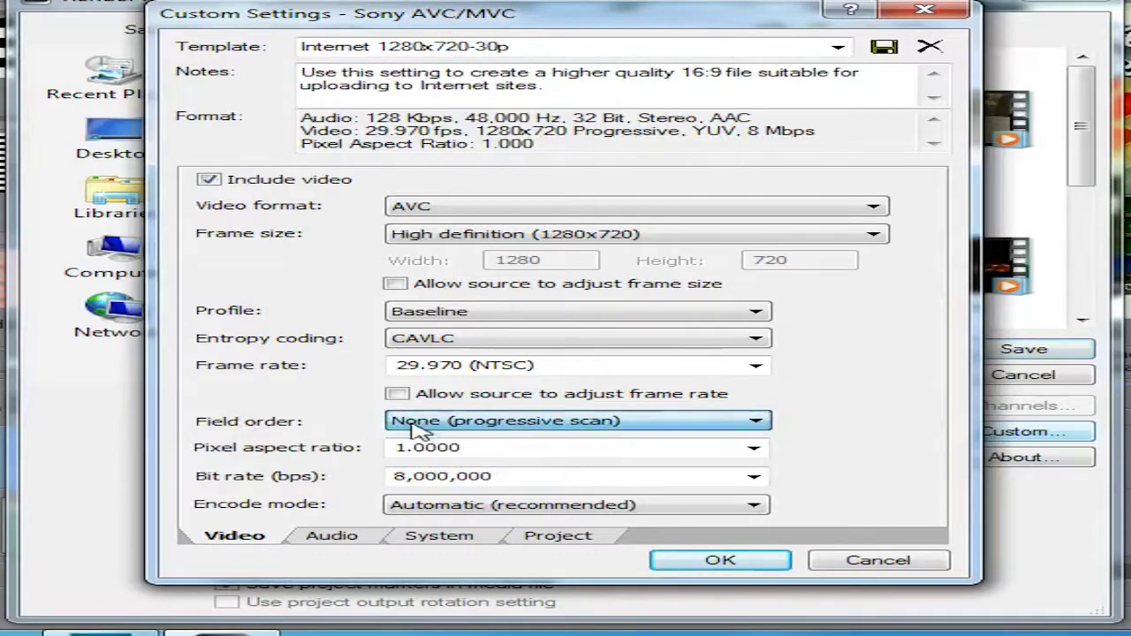
Set the frame size to NTSC (720x480) with a pixel aspect ratio of 1.0 and apply the custom settings
click(572, 237)
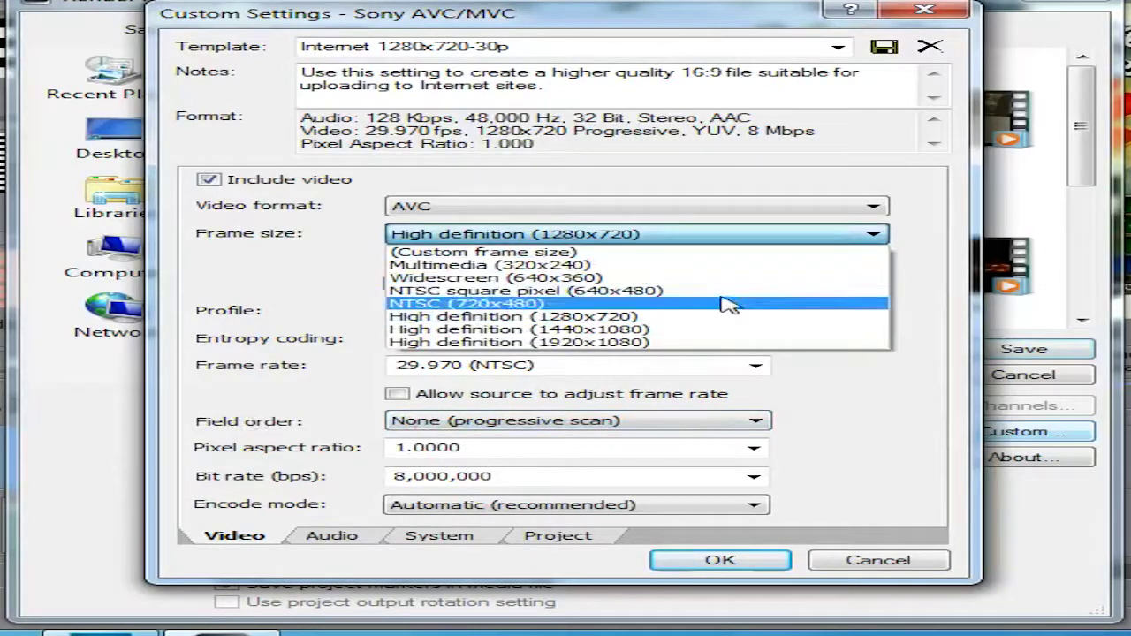
click(599, 305)
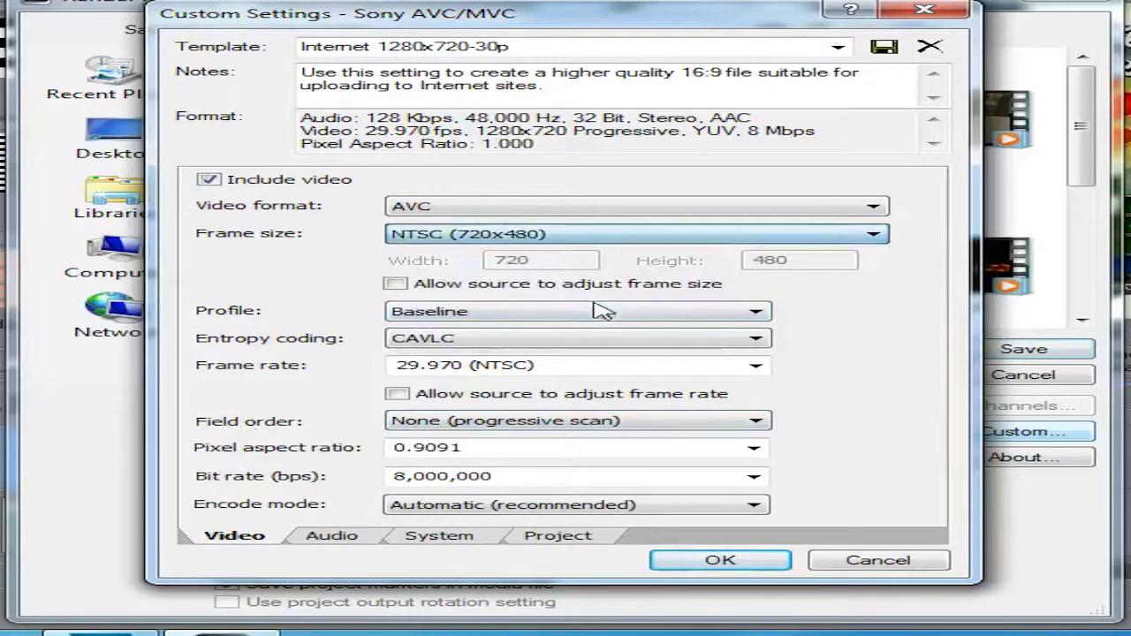
click(598, 235)
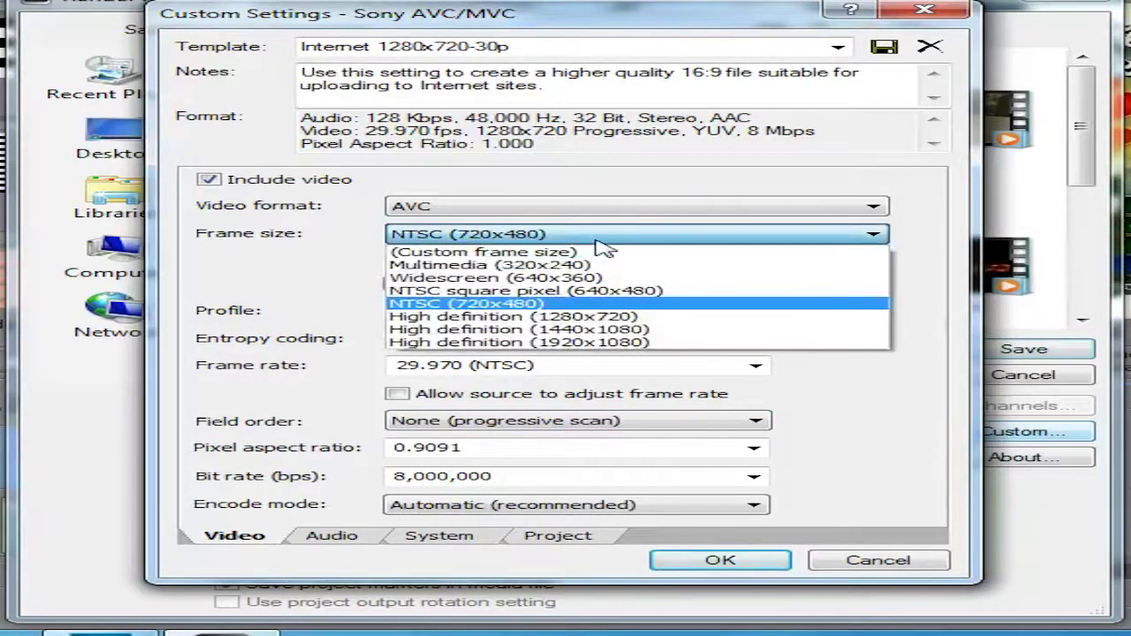
click(387, 451)
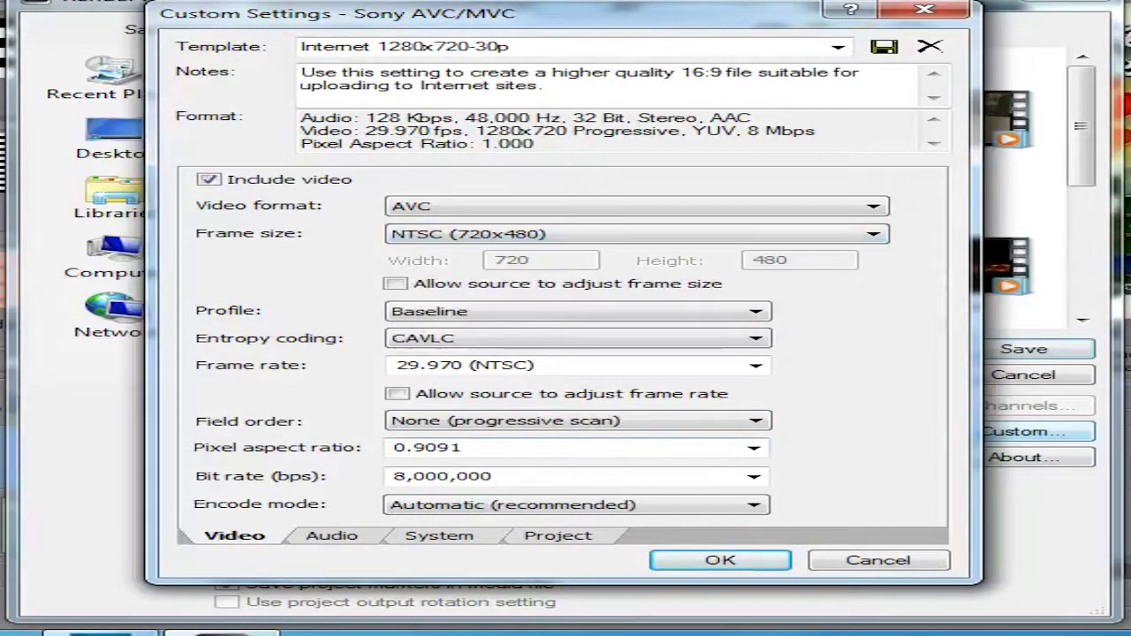
click(753, 449)
click(677, 464)
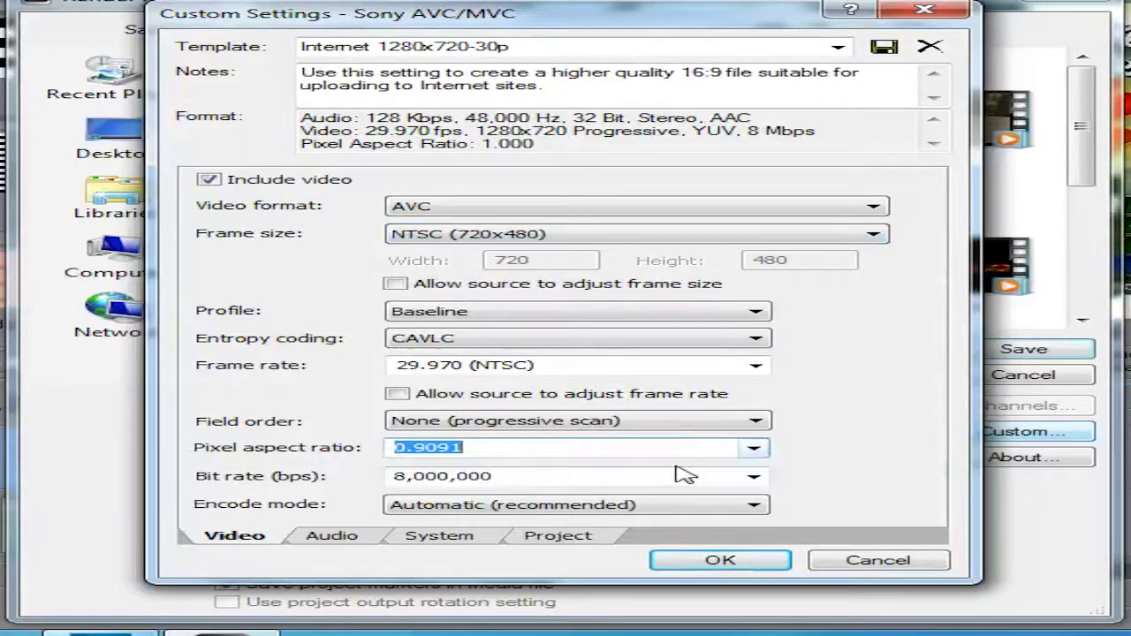
text(1.)
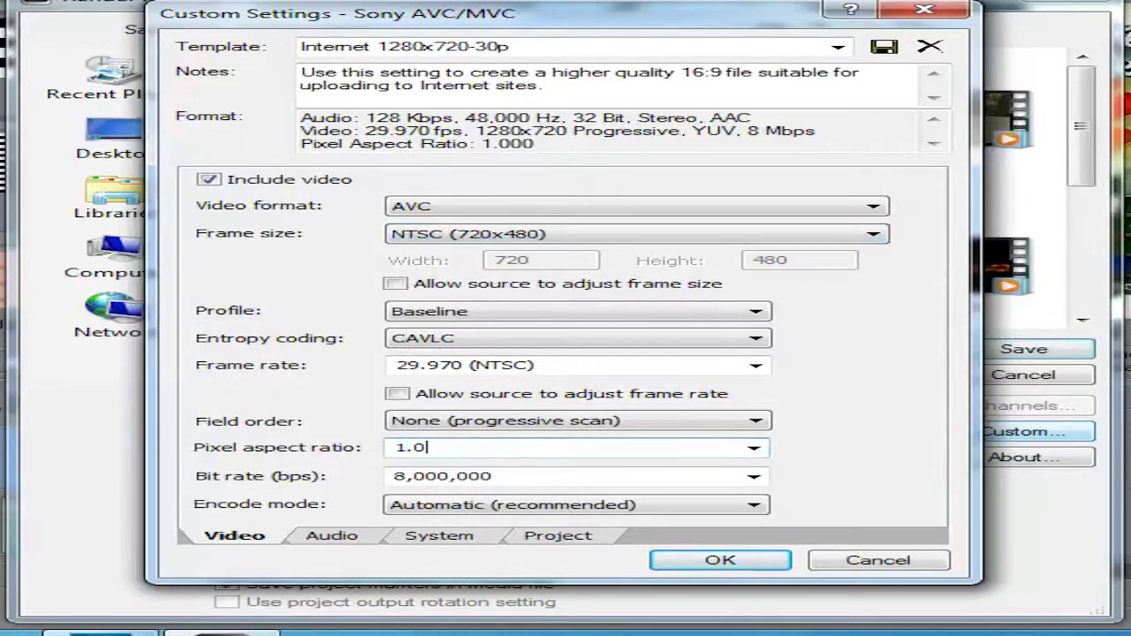
key(Return)
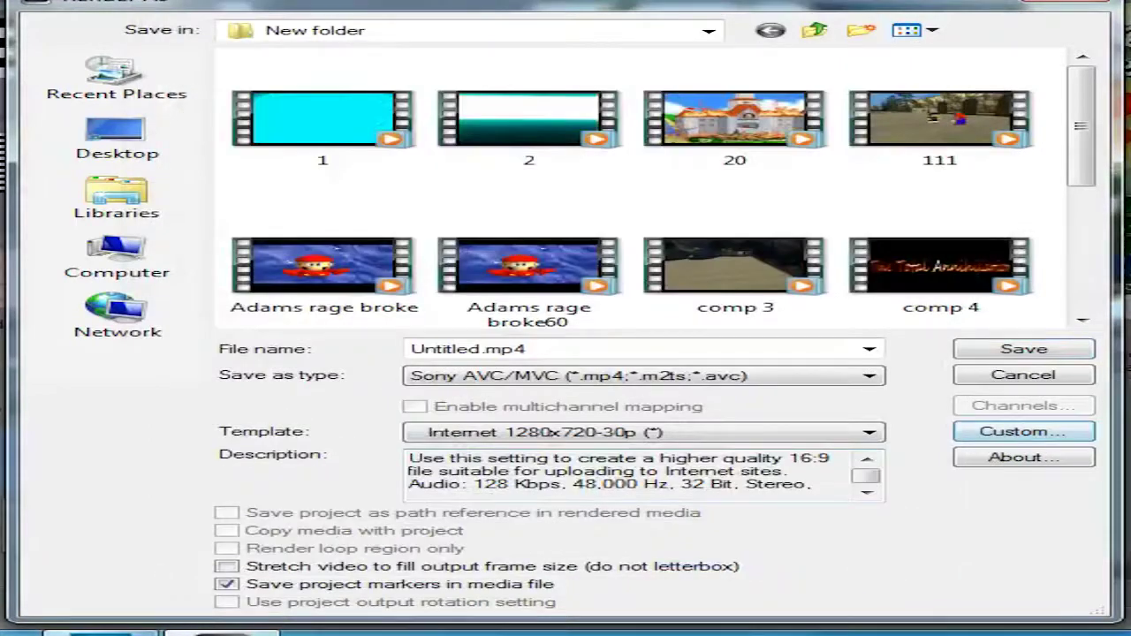
Try the Default Template for the Sony AVC render, then select the Internet 1280x720-30p template
click(854, 436)
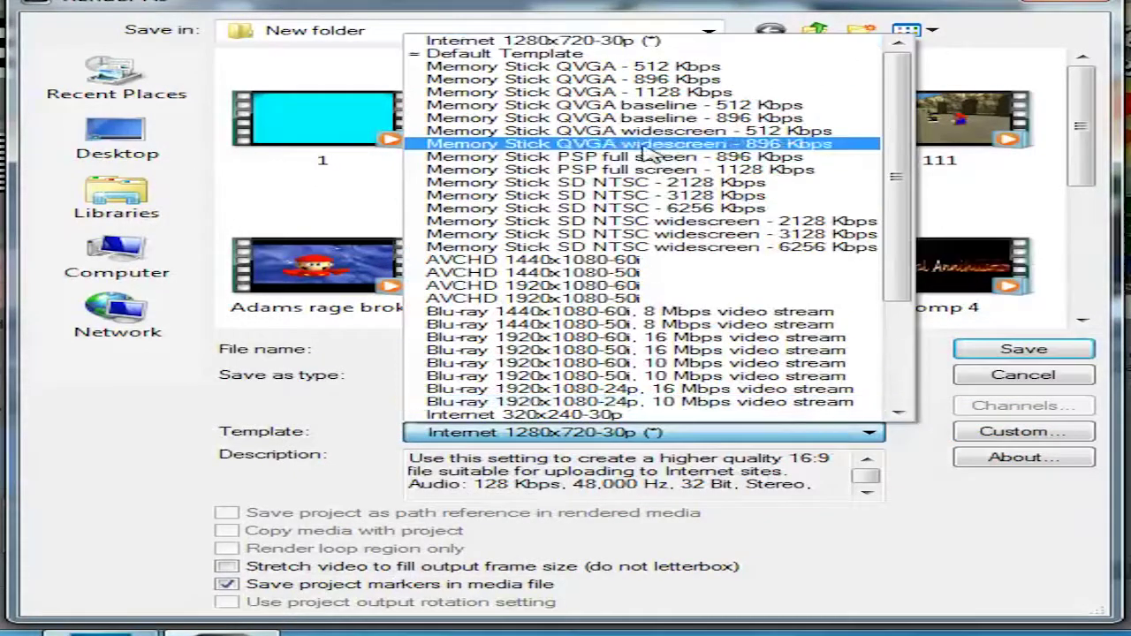
click(643, 55)
click(576, 433)
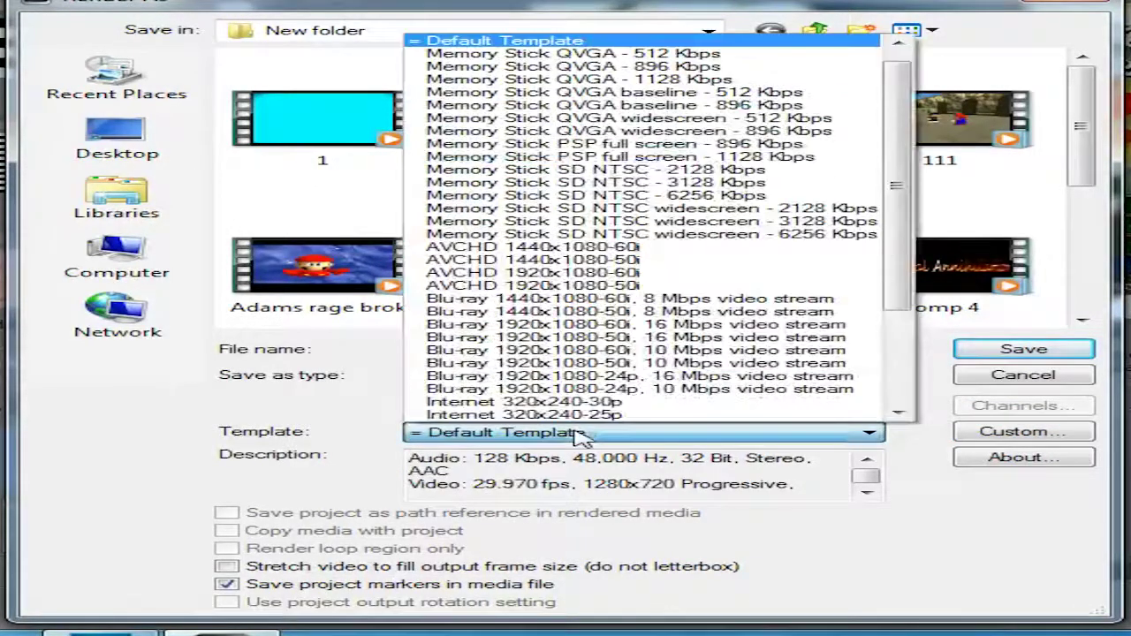
scroll(626, 375, down, 3)
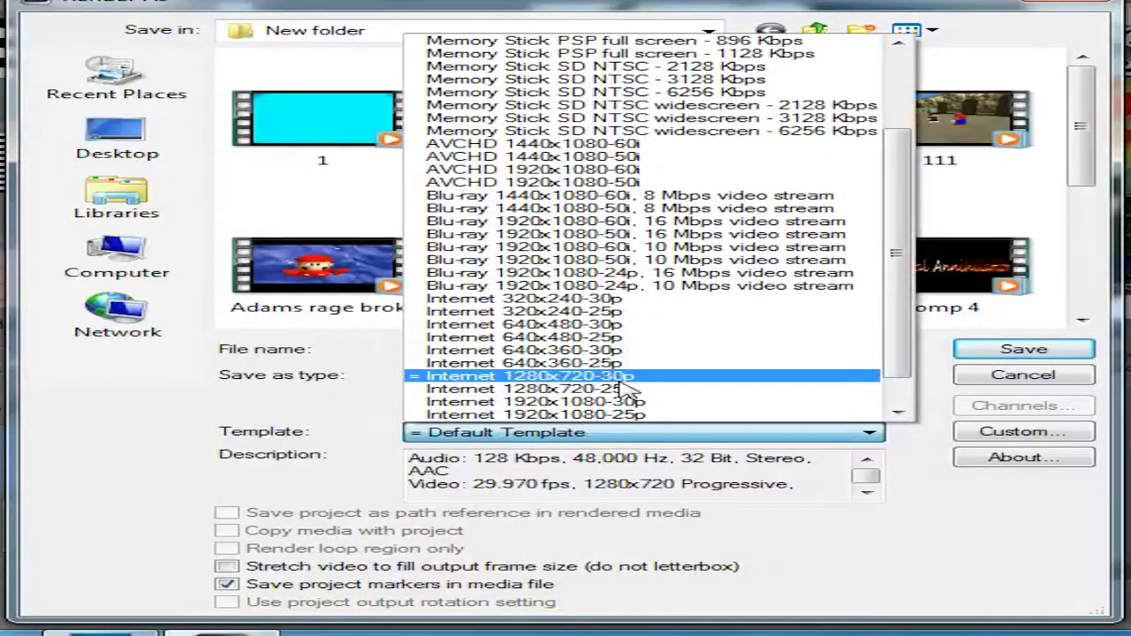
click(623, 373)
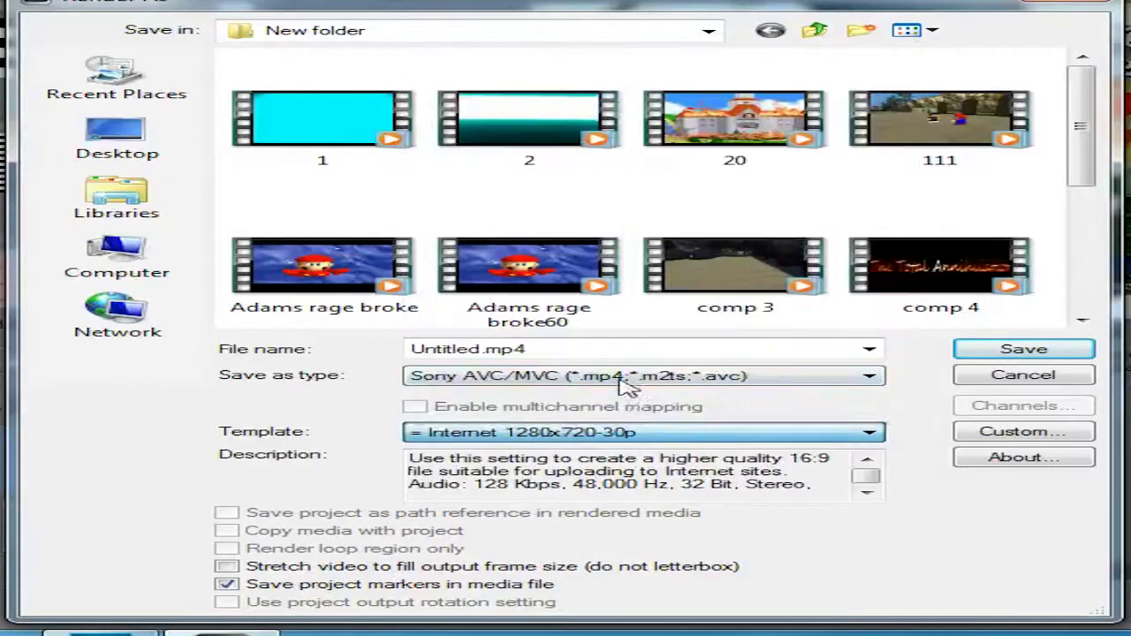
Reselect the modified Internet 1280x720-30p (*) template, try to delete it in the custom settings, and cancel out
click(638, 431)
scroll(669, 283, up, 4)
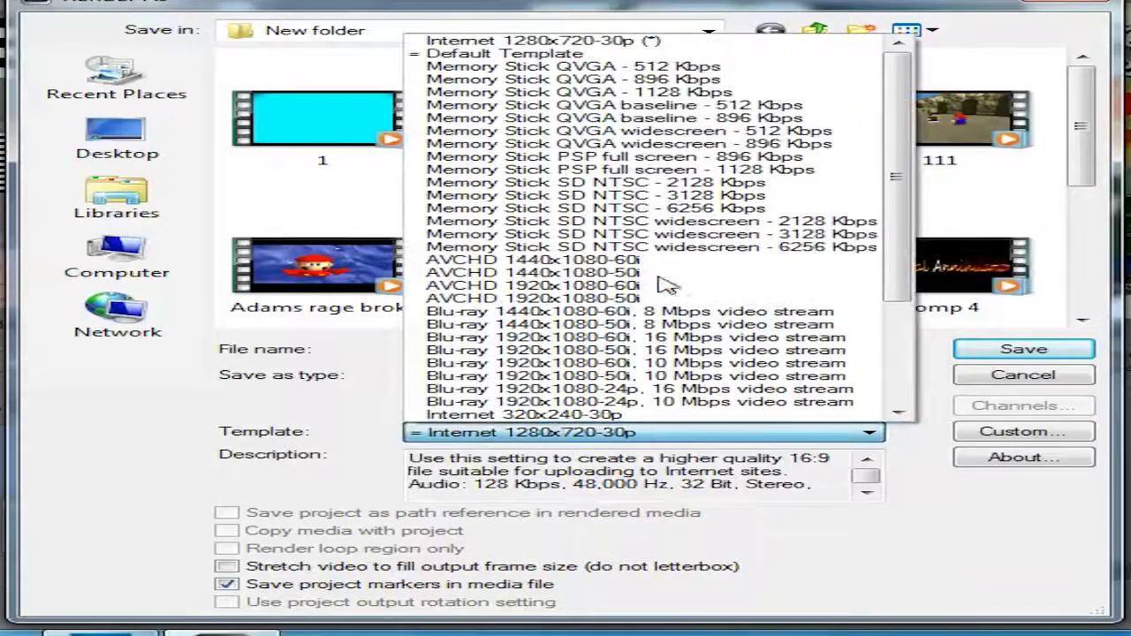
click(663, 41)
double_click(777, 442)
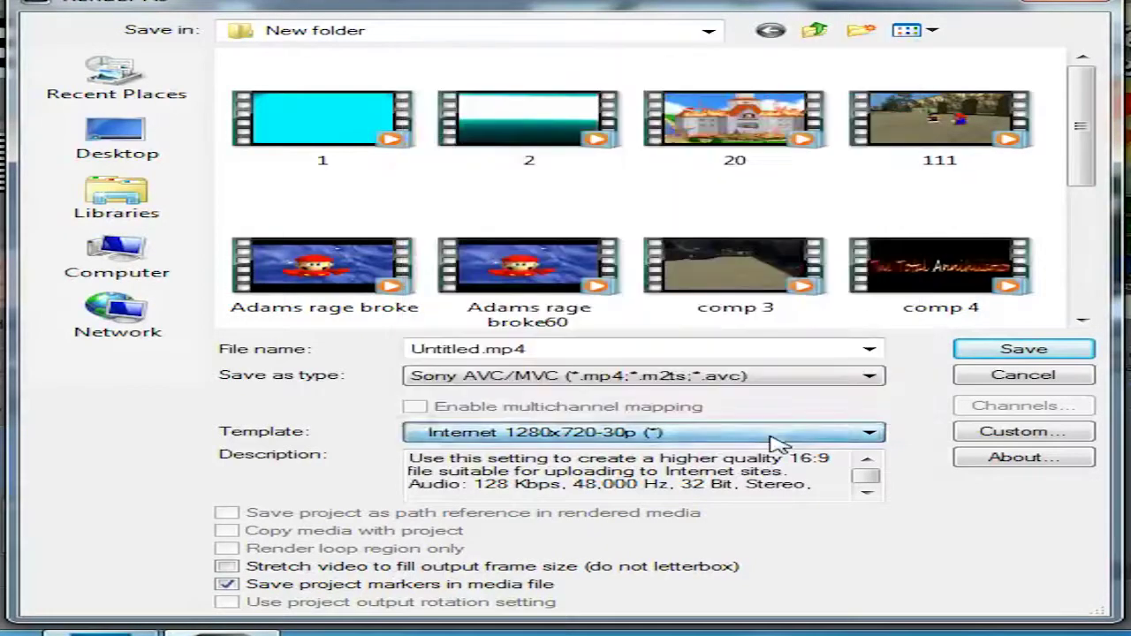
click(997, 440)
click(932, 49)
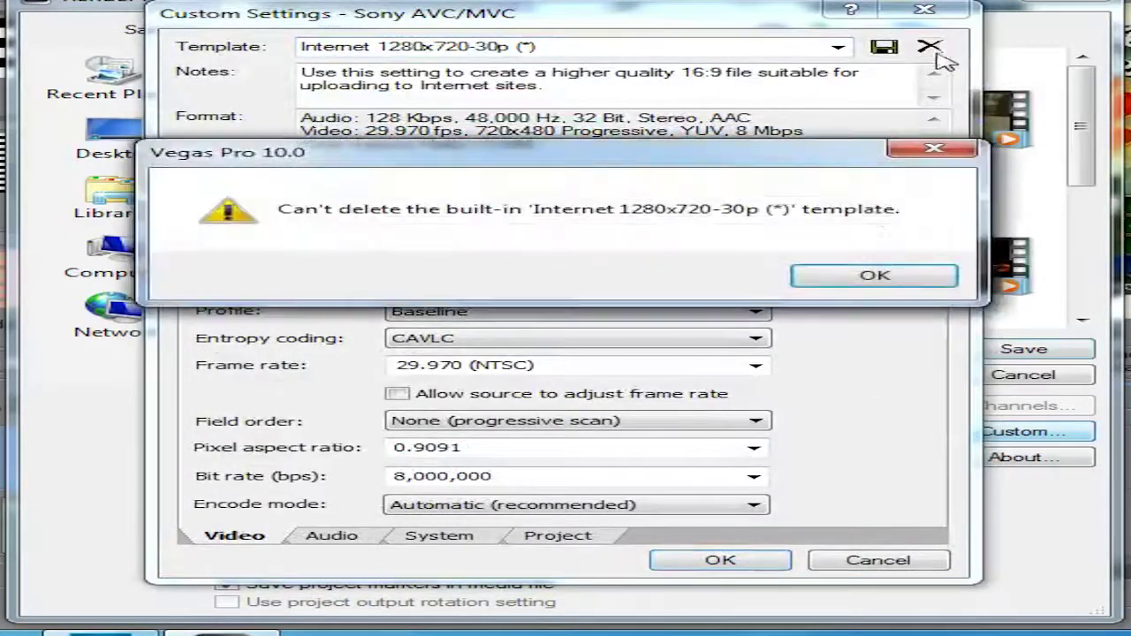
click(874, 277)
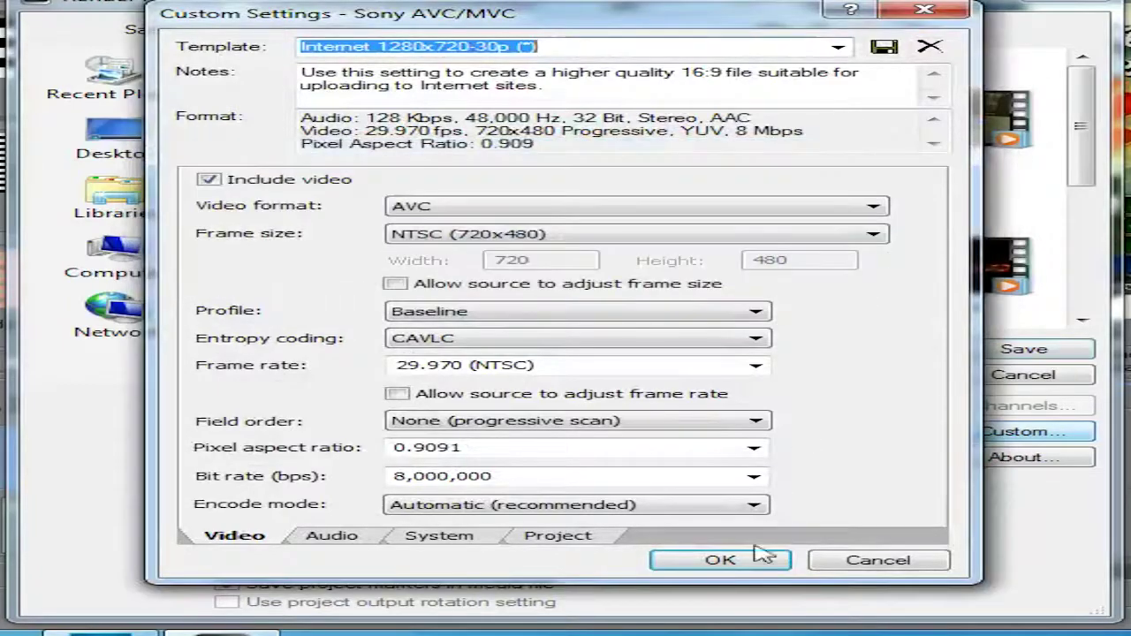
click(875, 560)
Select the original Internet 1280x720-30p render template
click(601, 432)
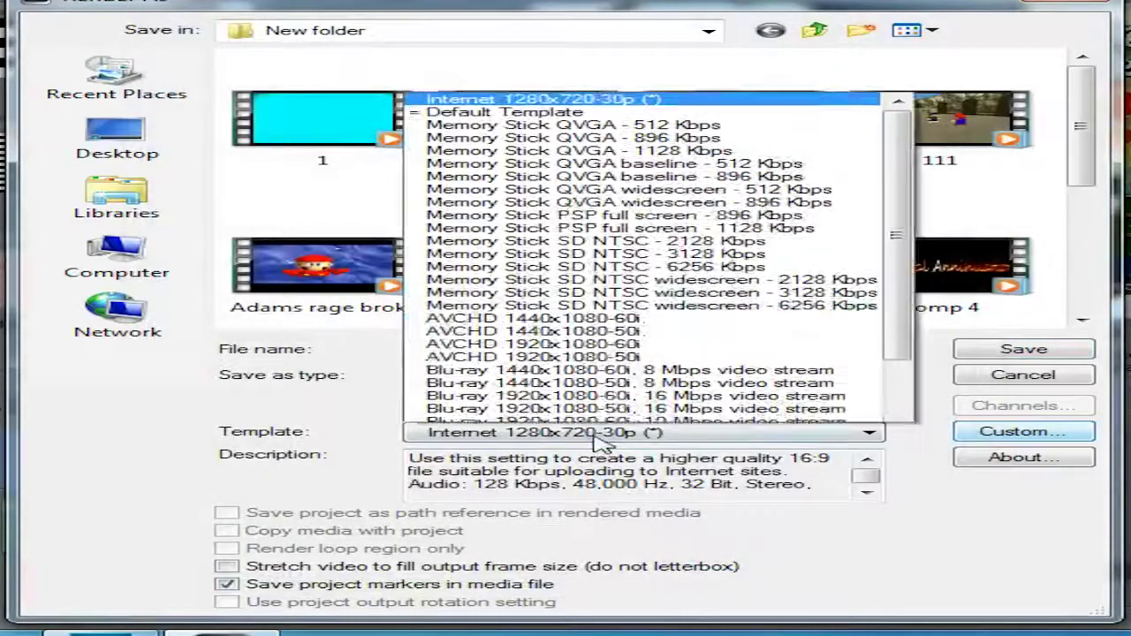
scroll(618, 371, down, 4)
click(623, 340)
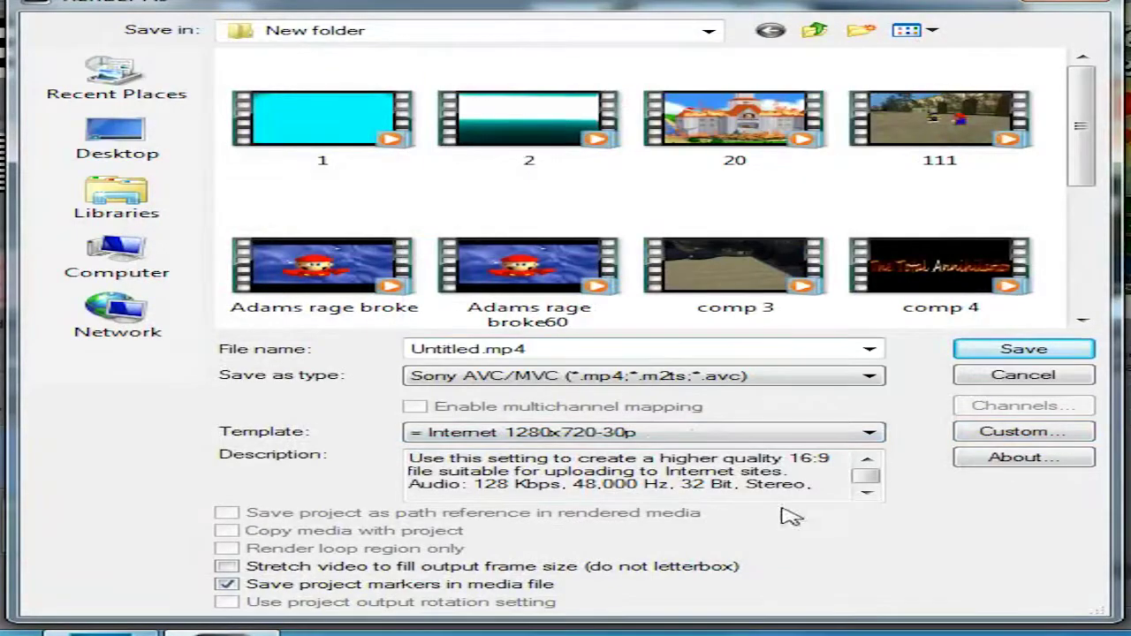
In the template's custom audio settings, set the bit rate to 192,000 and keep the coding mode on Stereo
click(1011, 433)
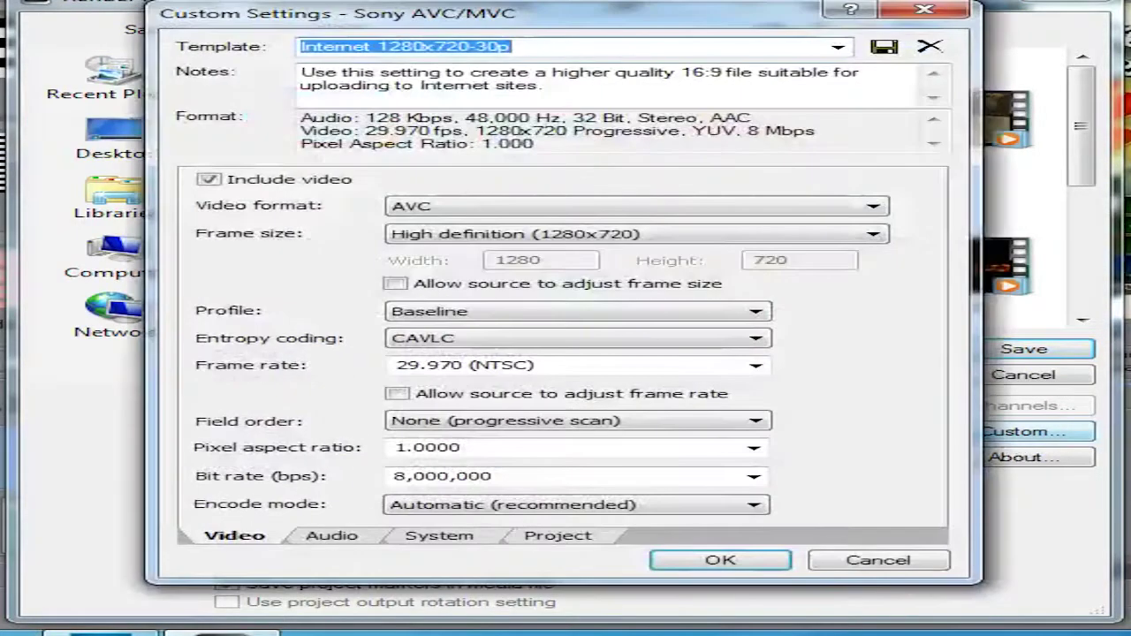
click(331, 535)
click(538, 212)
click(538, 222)
click(541, 235)
click(540, 234)
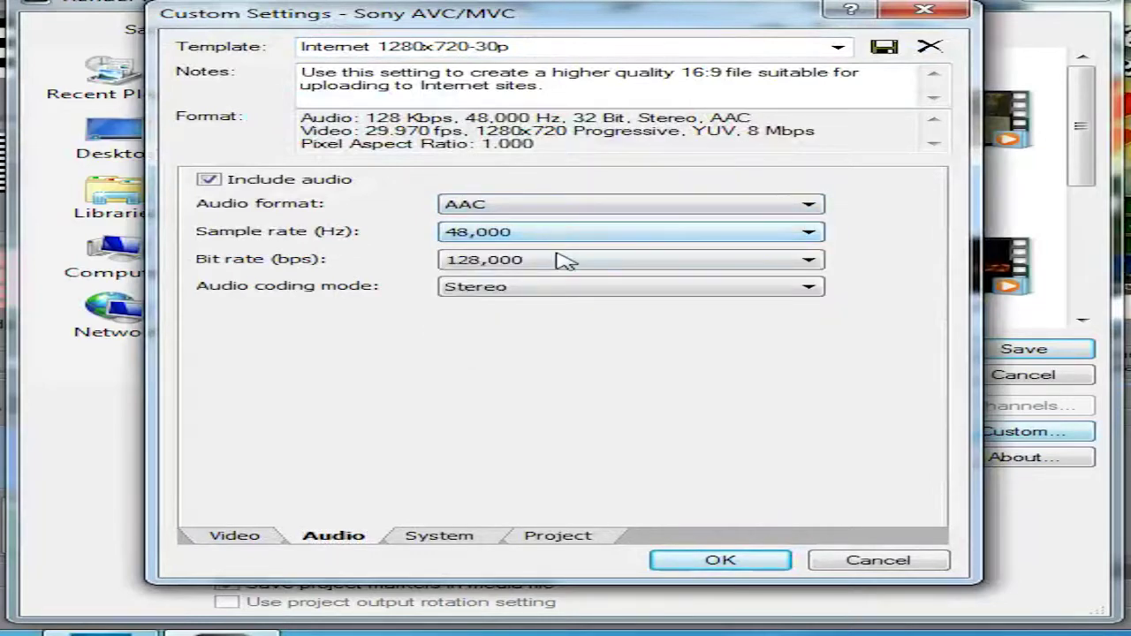
click(562, 264)
click(566, 265)
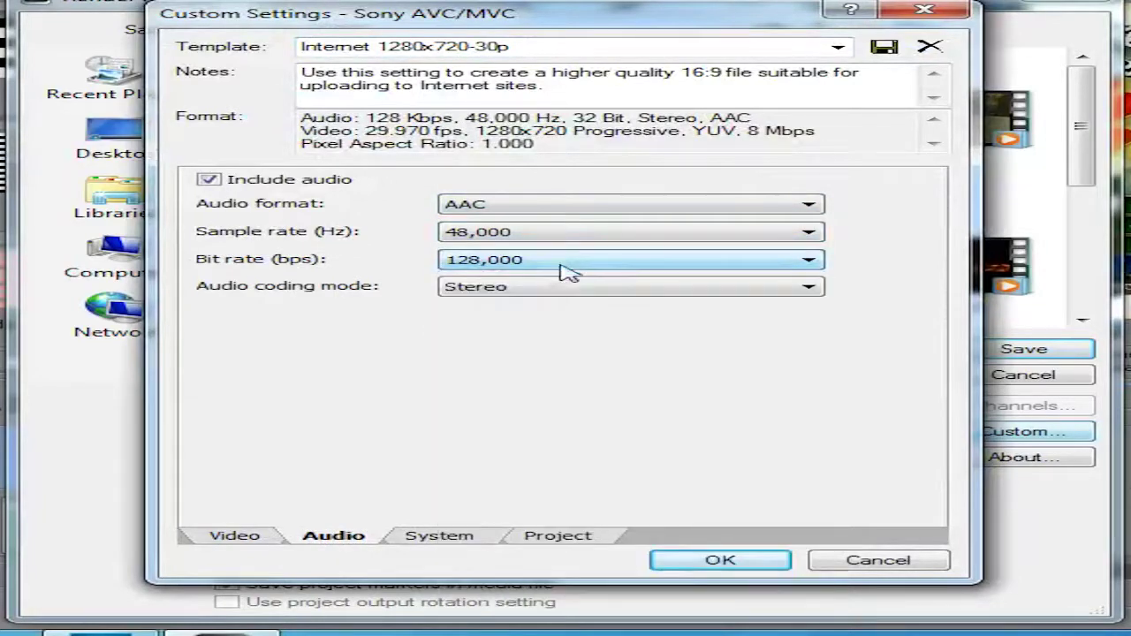
click(573, 265)
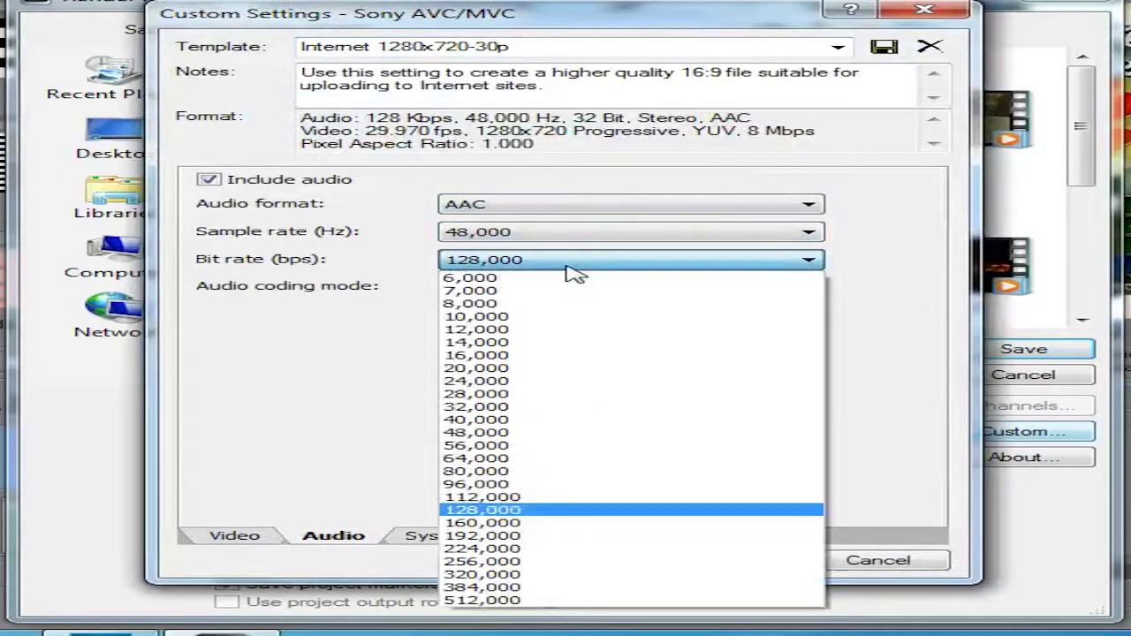
click(536, 536)
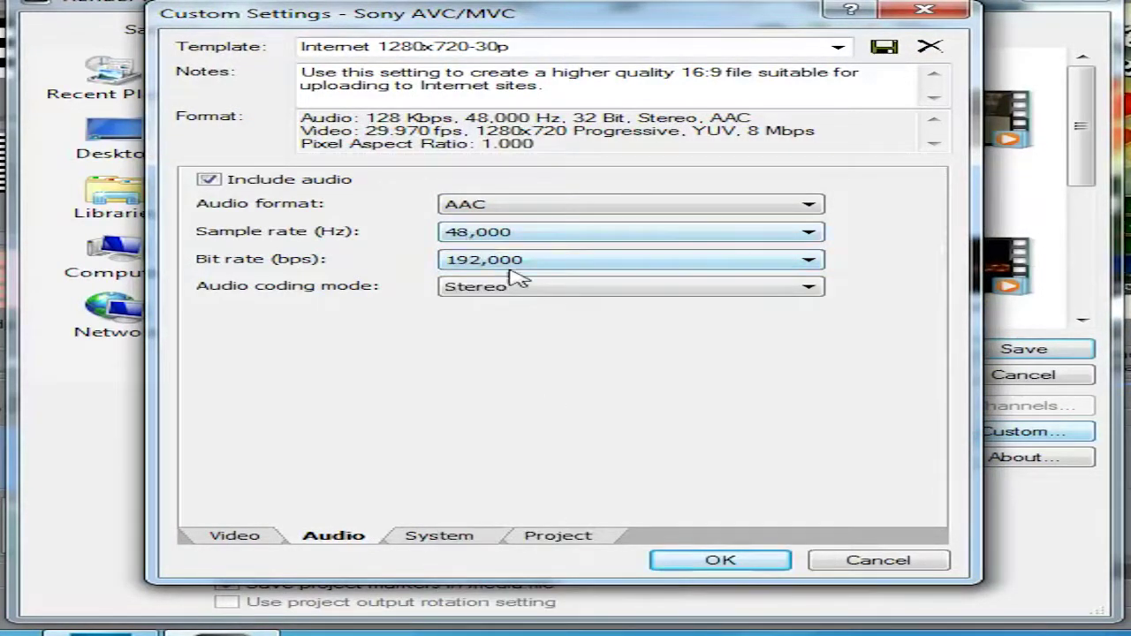
click(630, 294)
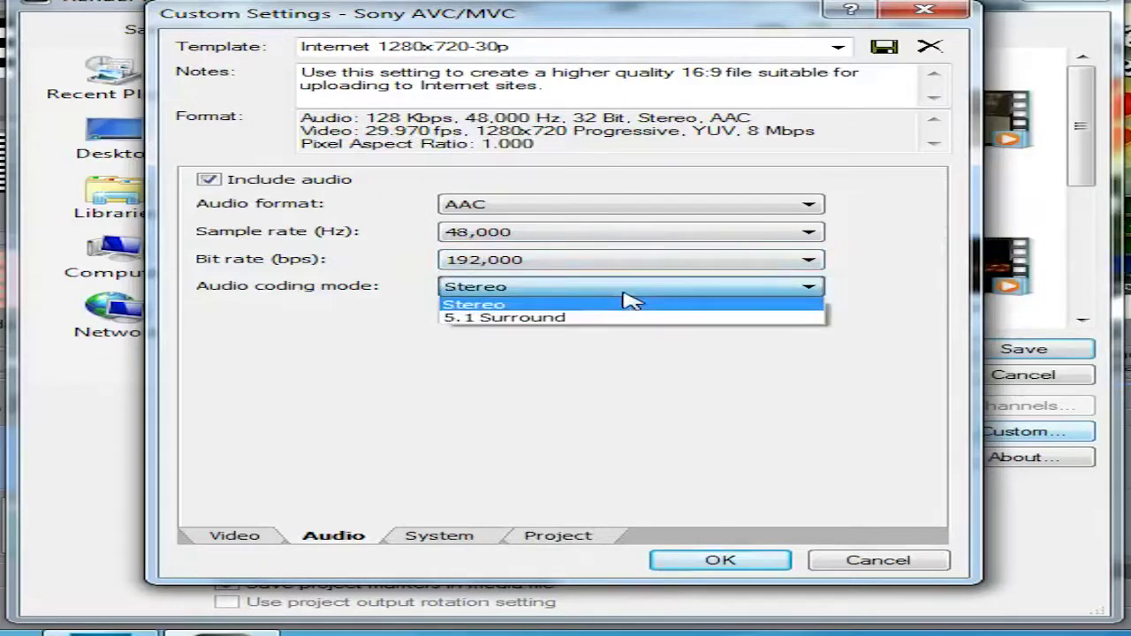
click(632, 303)
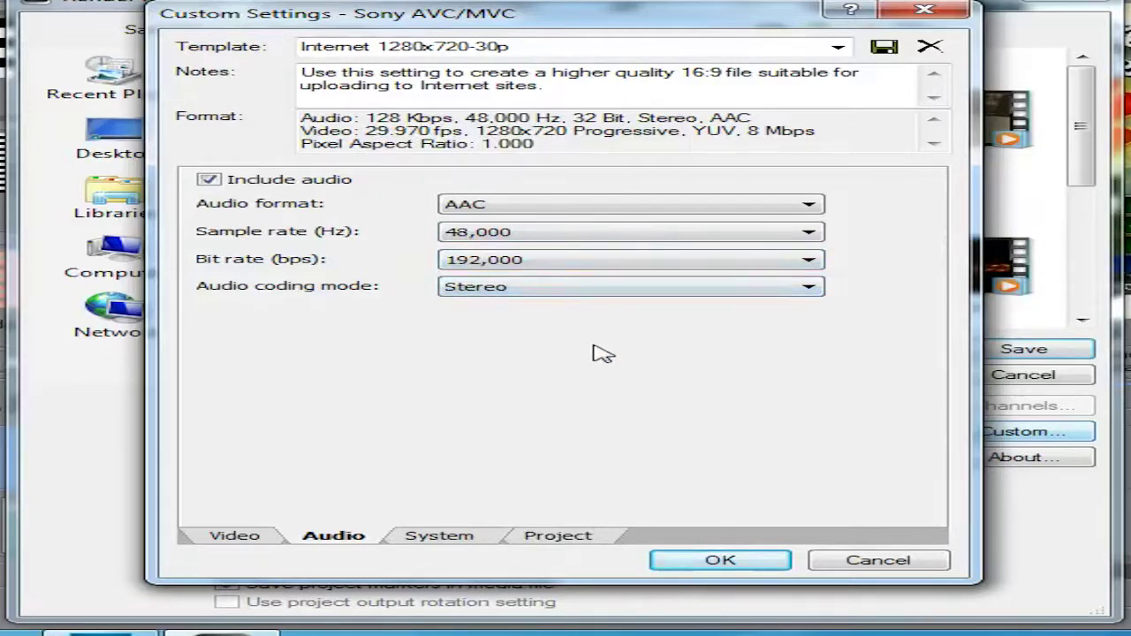
Try an audio bit rate of 320,000, restore 192,000, and apply the custom settings
click(698, 267)
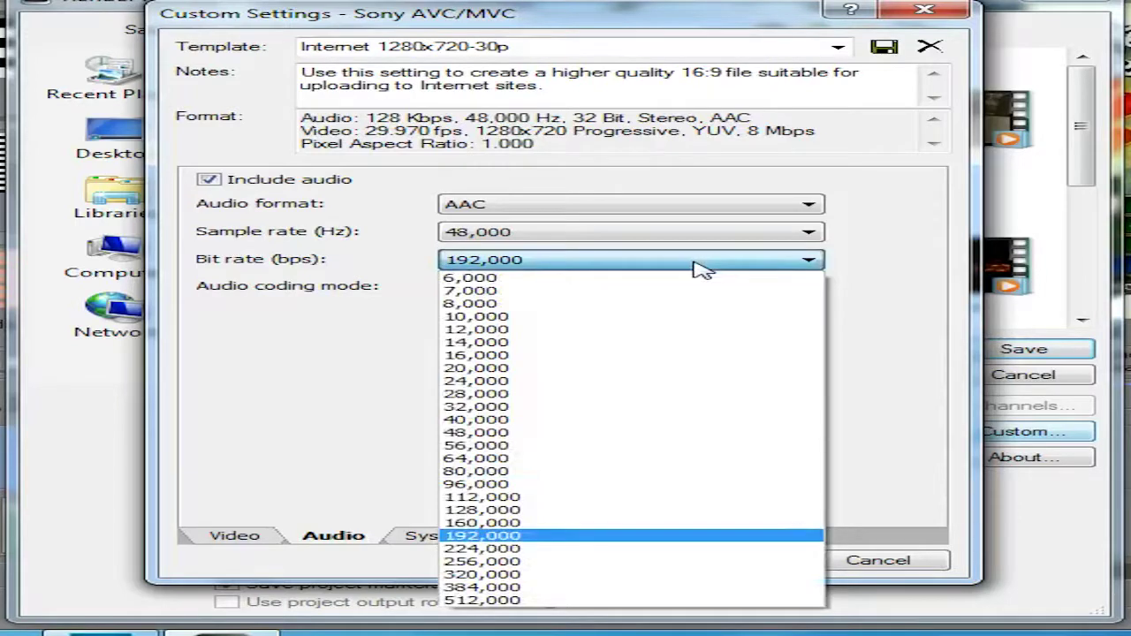
click(562, 574)
click(621, 265)
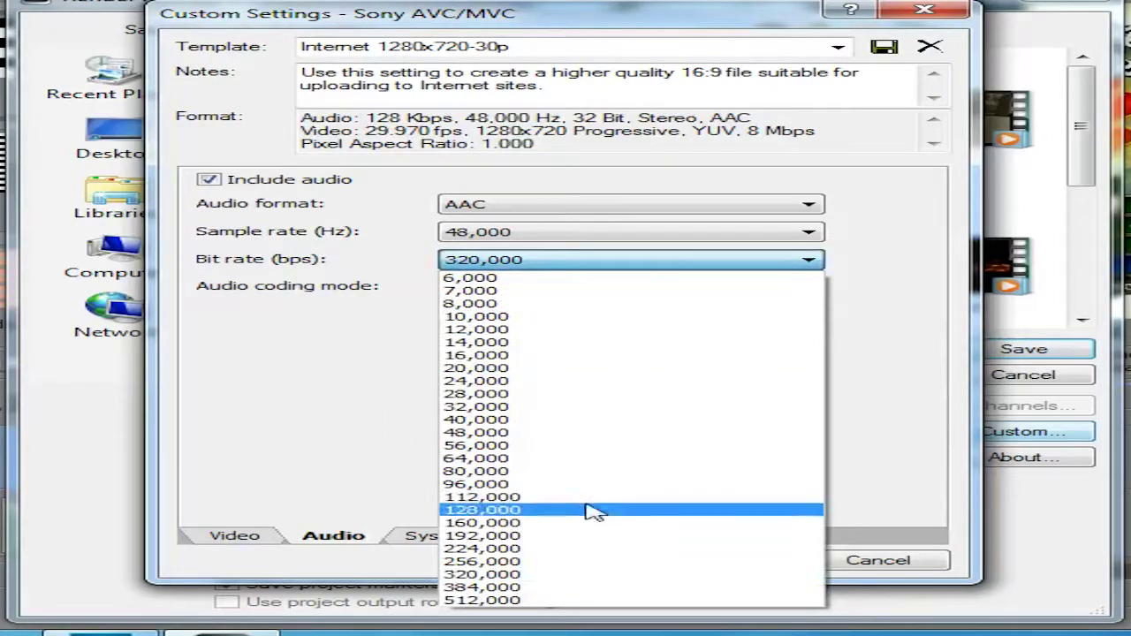
click(603, 536)
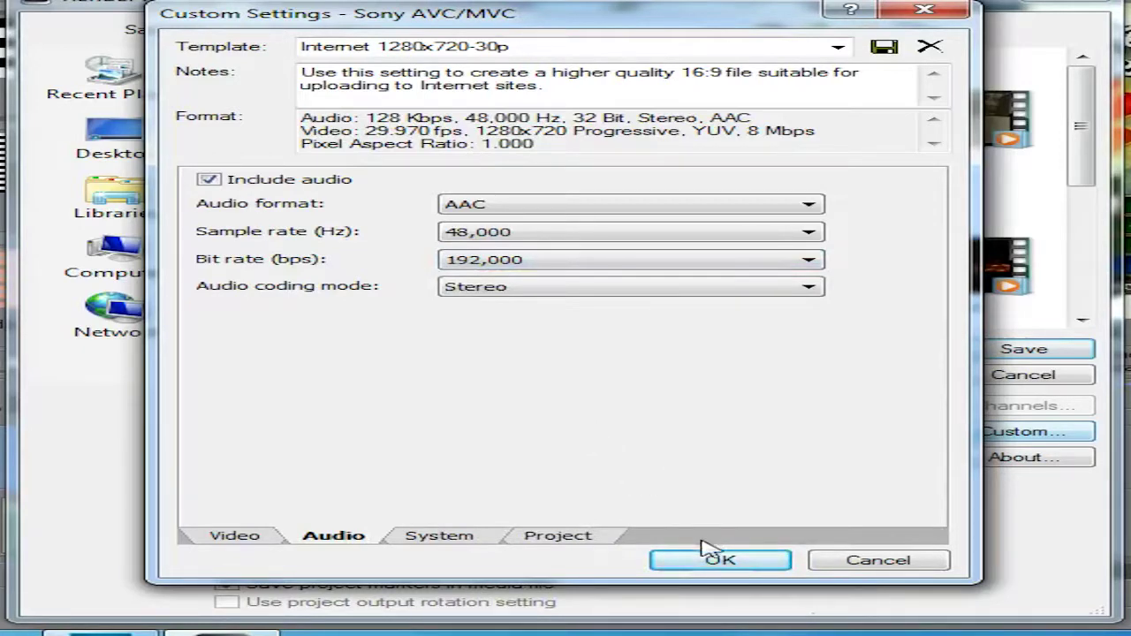
click(716, 563)
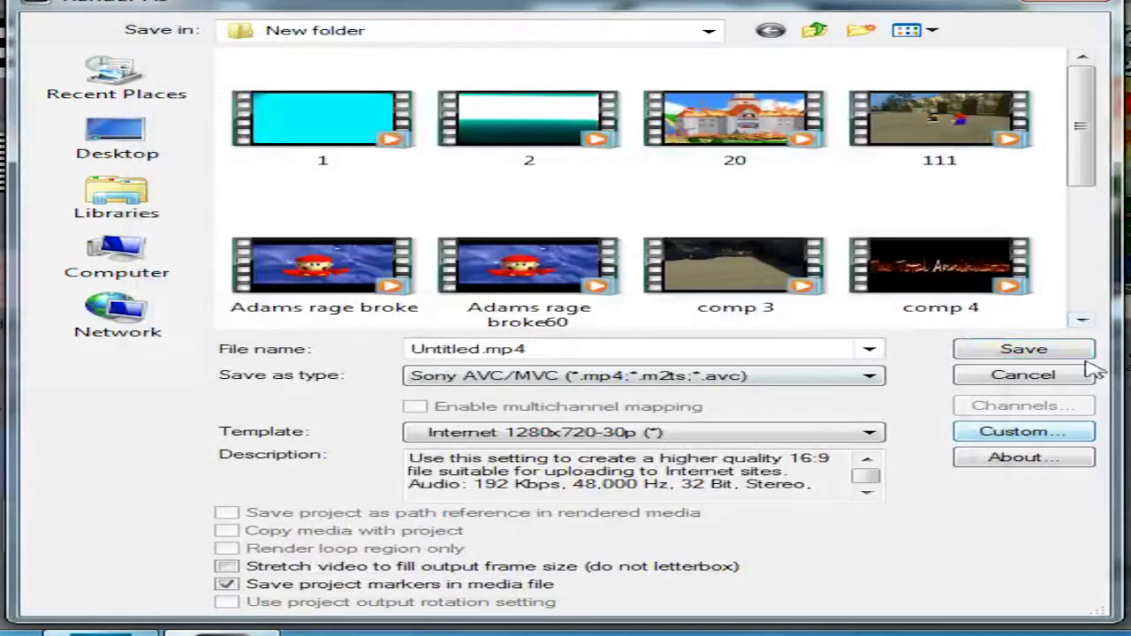
Close the render dialog without rendering and exit Vegas Pro
click(1080, 3)
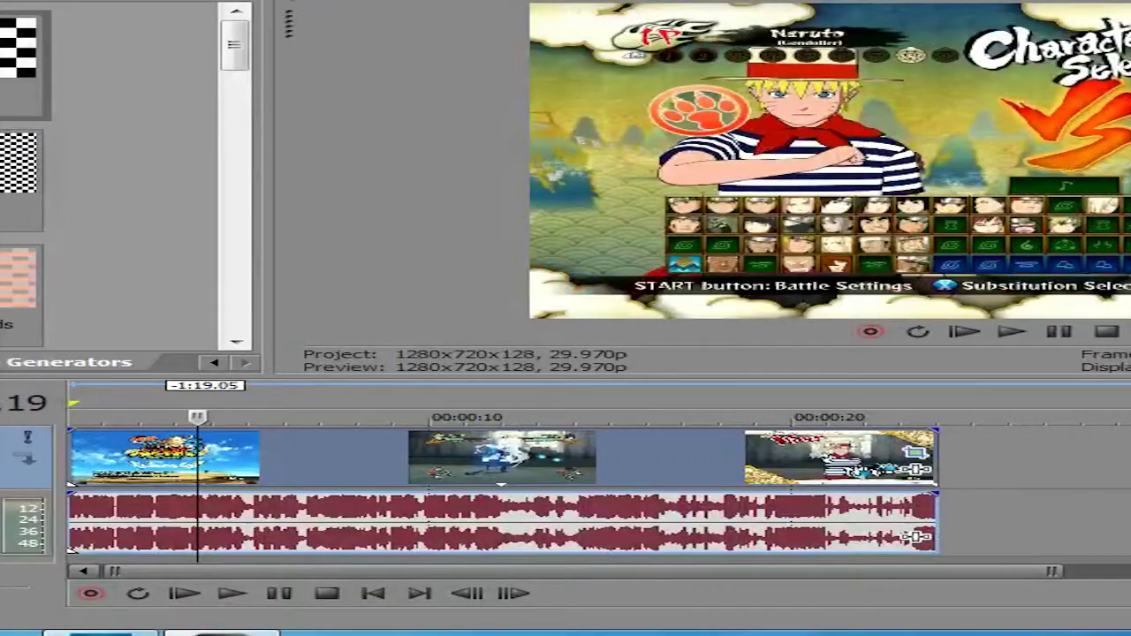
key(alt+F4)
click(963, 229)
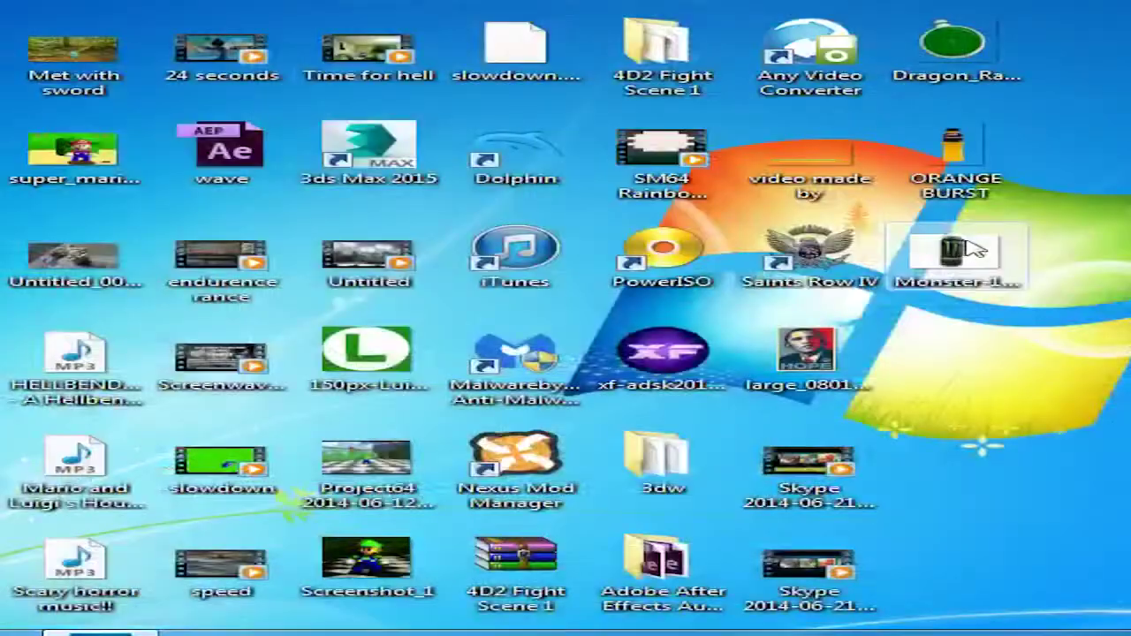
Switch to Windows Explorer and open New folder inside the Sequences folder of the Videos library
key(super)
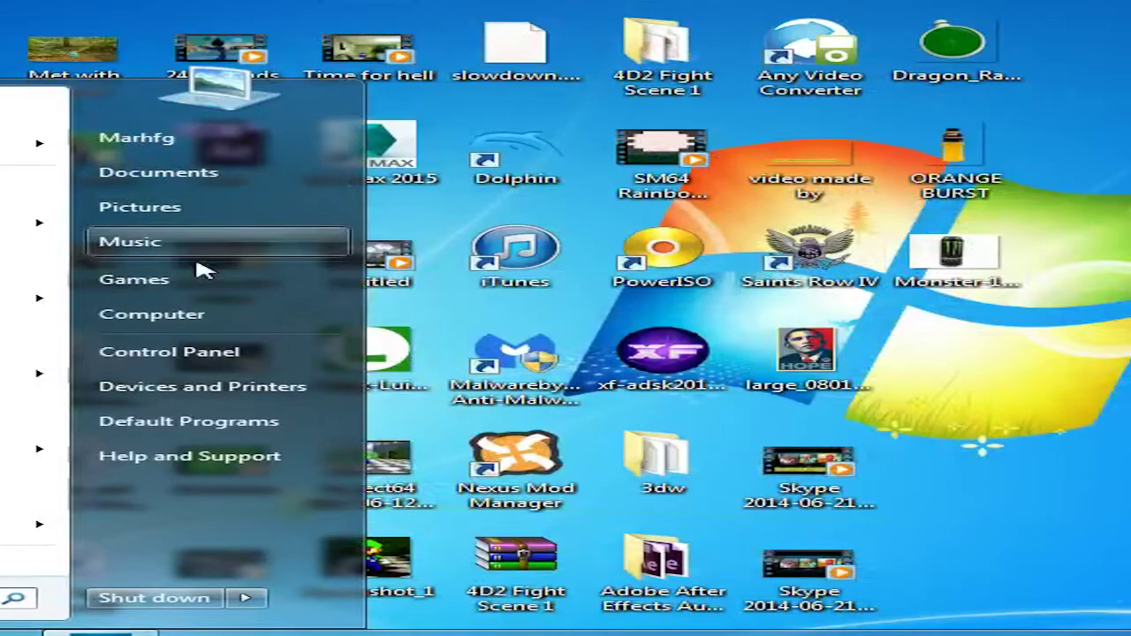
click(197, 258)
click(0, 267)
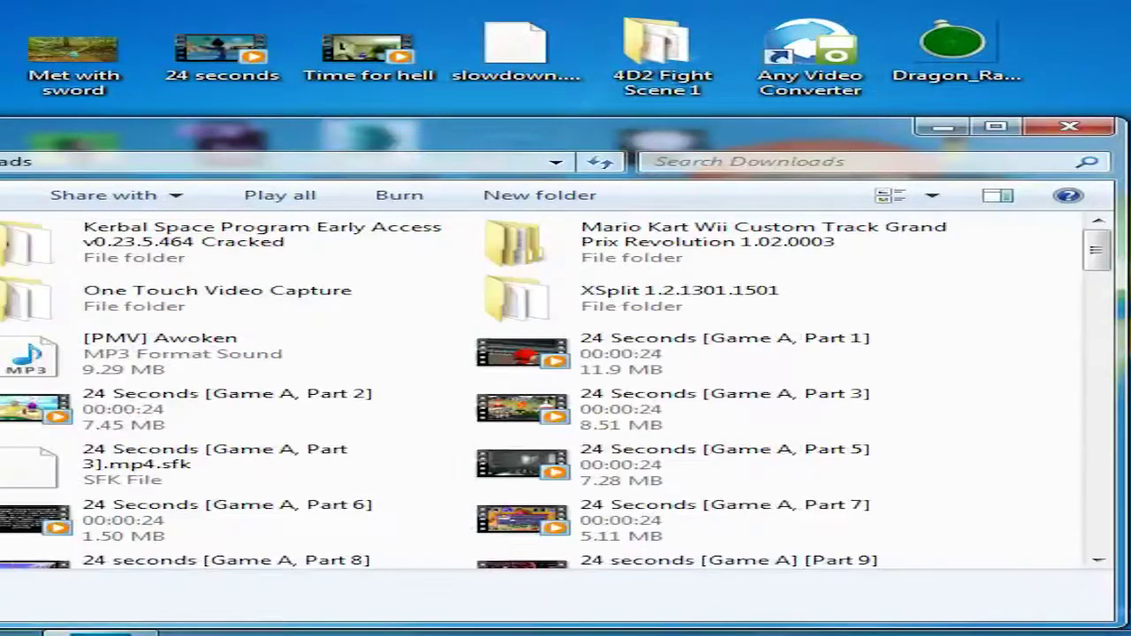
click(0, 354)
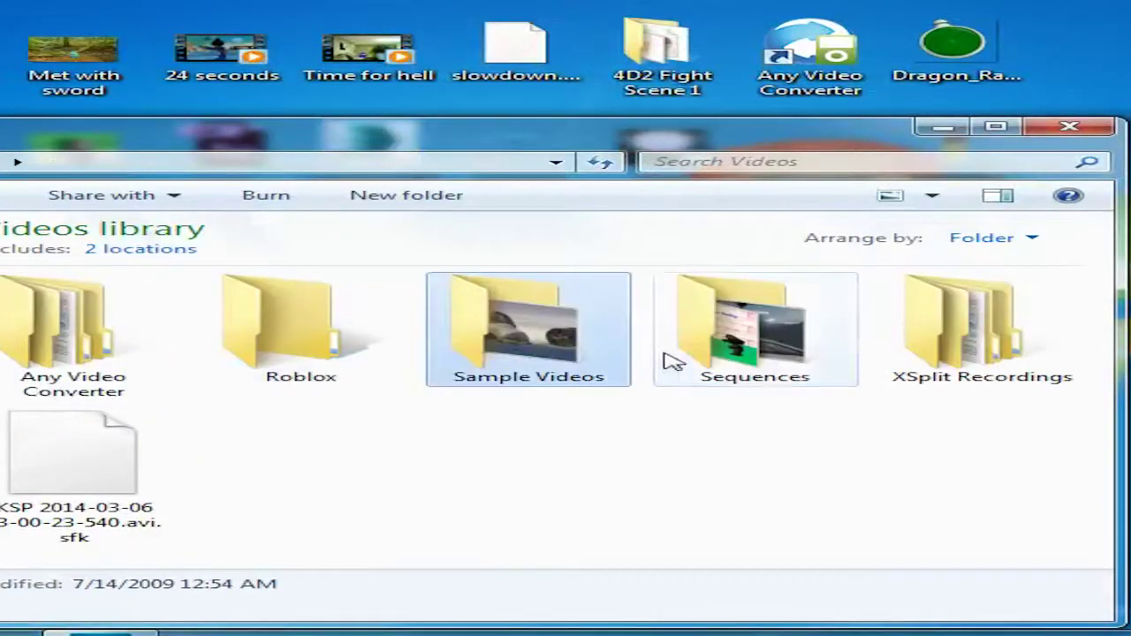
double_click(672, 358)
double_click(159, 348)
Open the detailed properties of the Adams rage broke video and examine its frame size, bitrates and frame rate
click(250, 434)
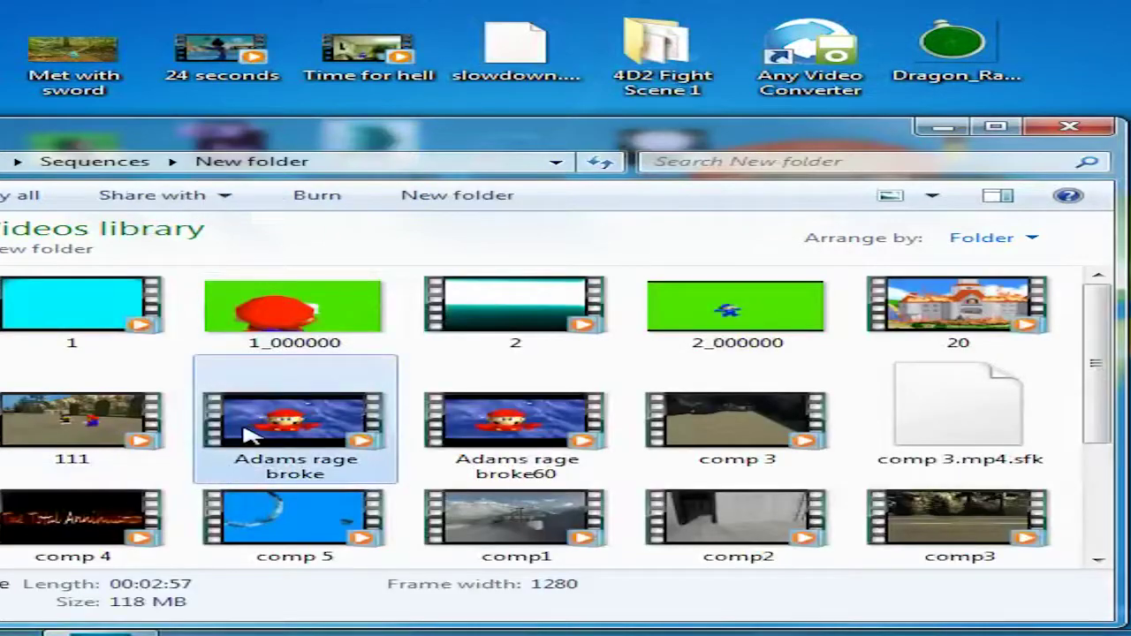
right_click(250, 433)
click(389, 407)
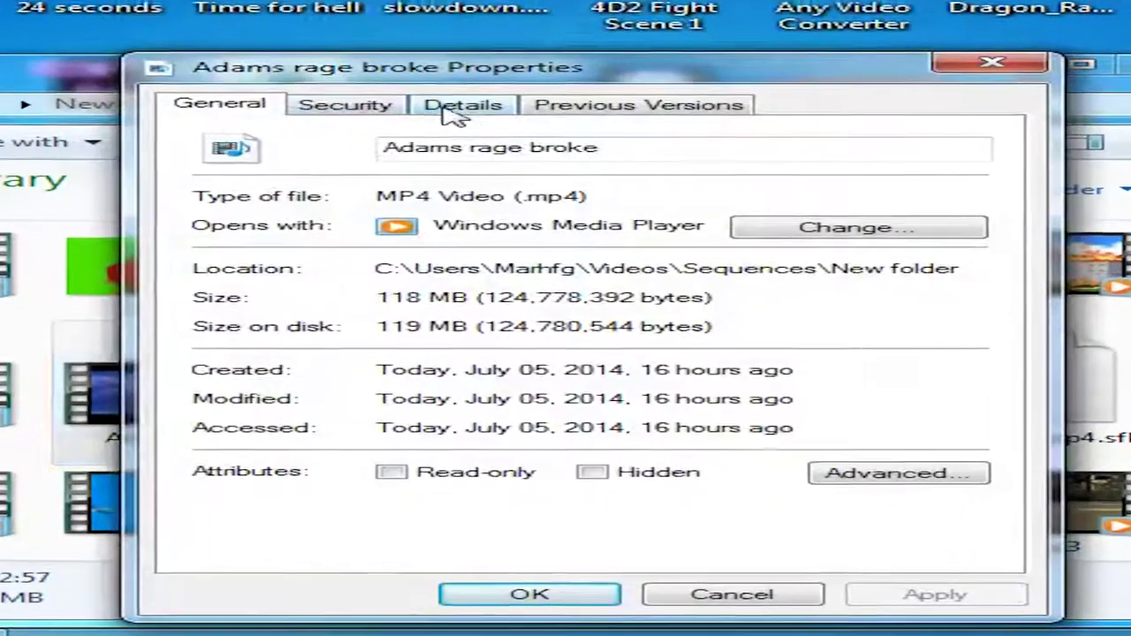
click(489, 133)
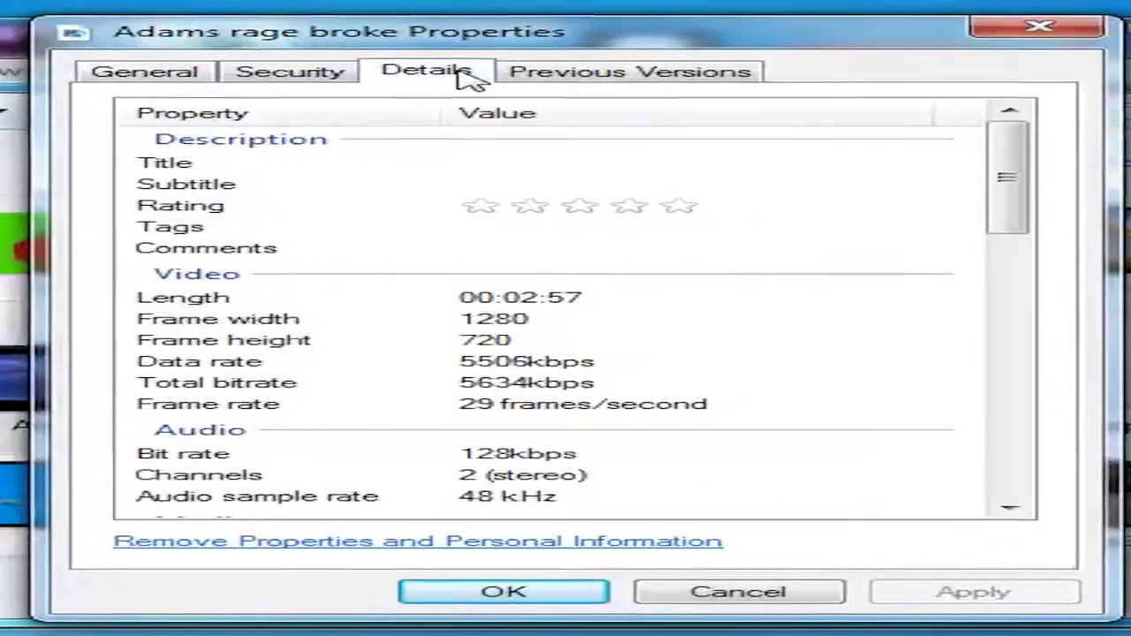
click(587, 340)
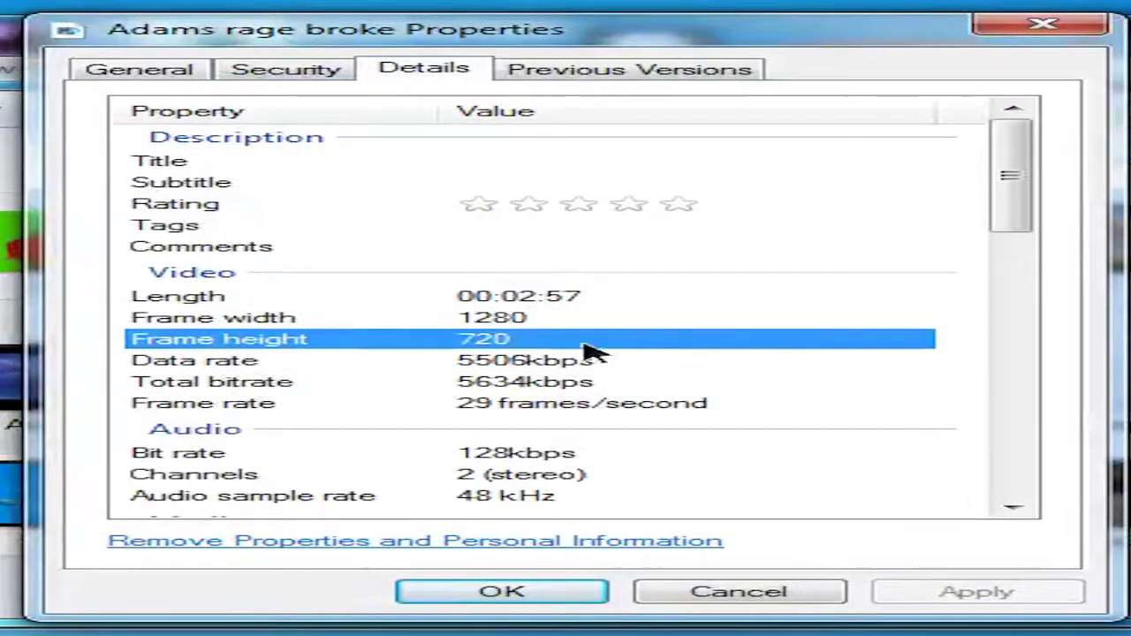
click(729, 402)
click(692, 380)
click(673, 366)
click(694, 386)
Examine the audio bit rate and sample rate in the Adams rage broke video's details
drag(1008, 217, 998, 276)
click(680, 276)
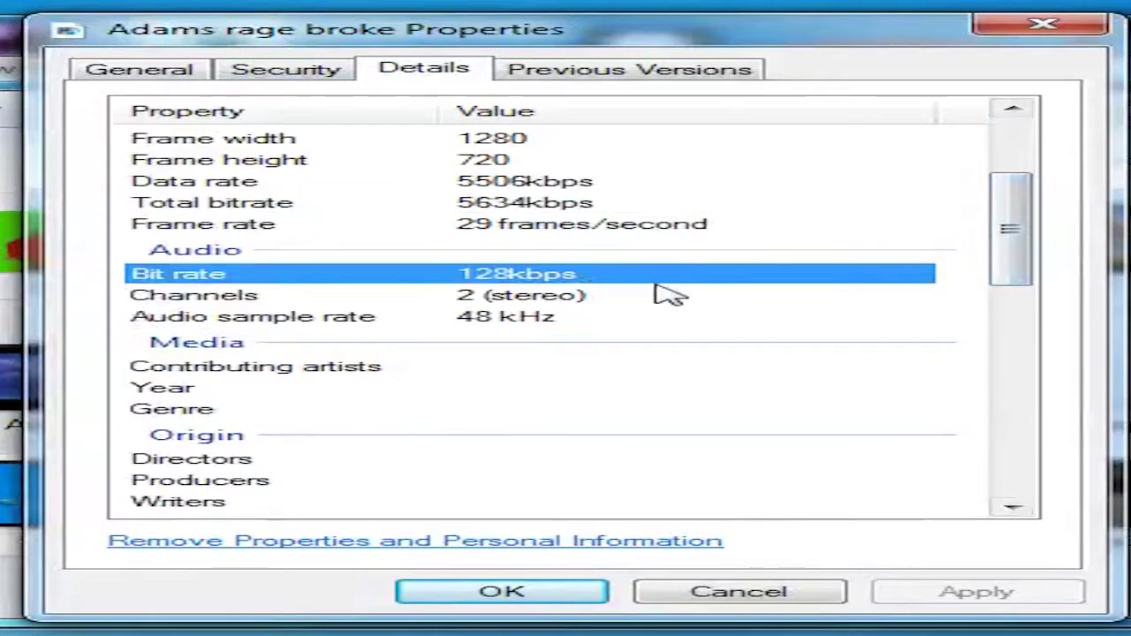
click(669, 311)
scroll(821, 285, down, 7)
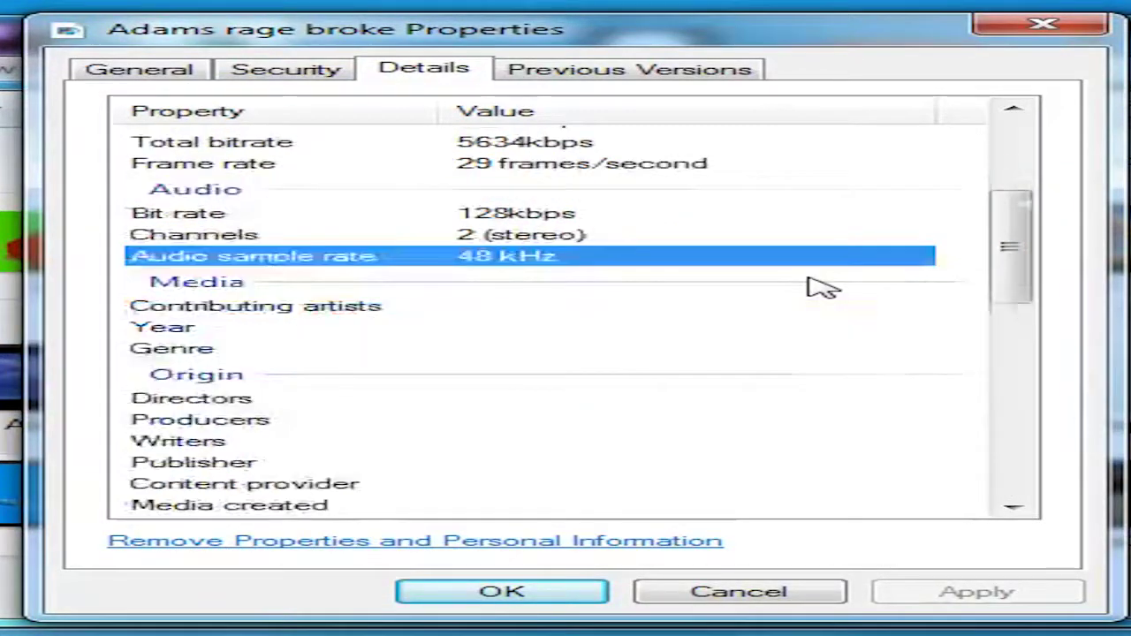
scroll(765, 281, down, 3)
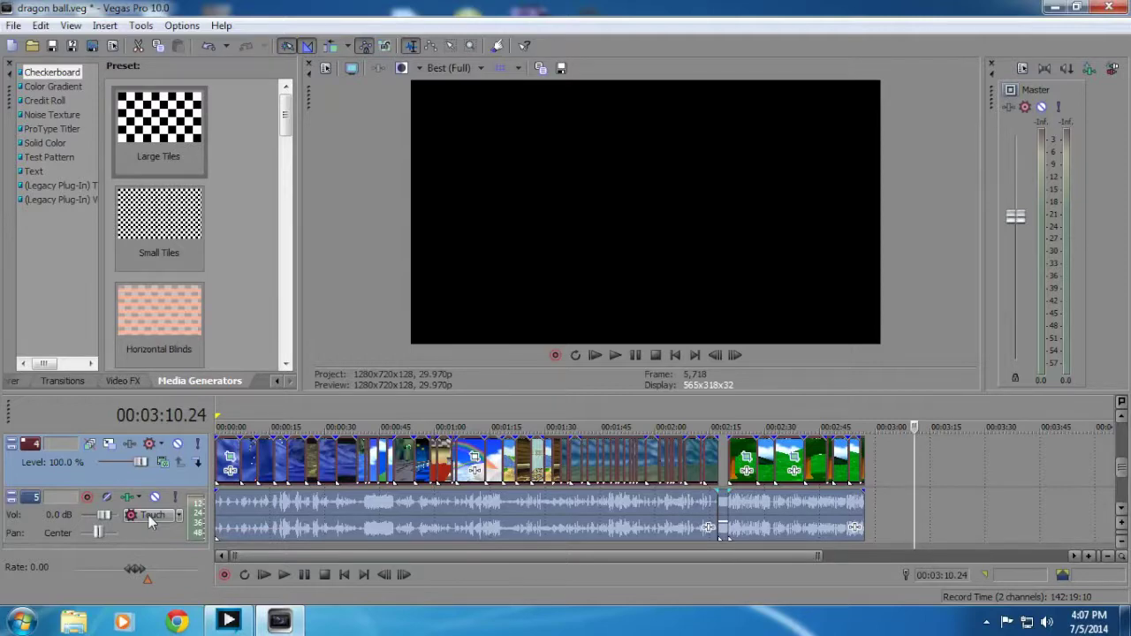
click(228, 621)
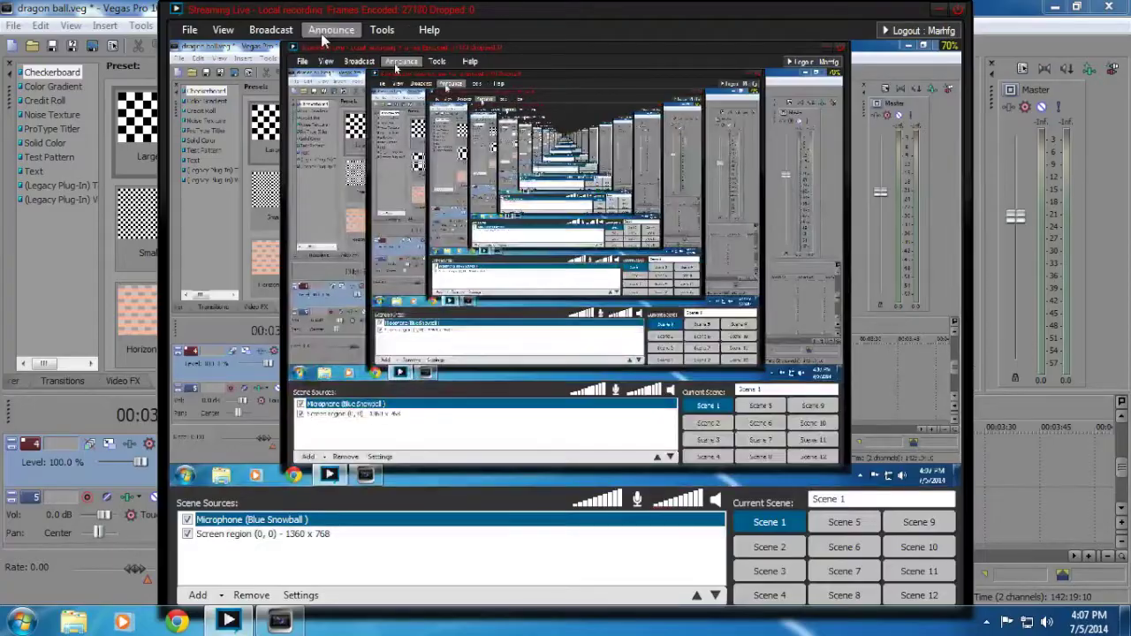